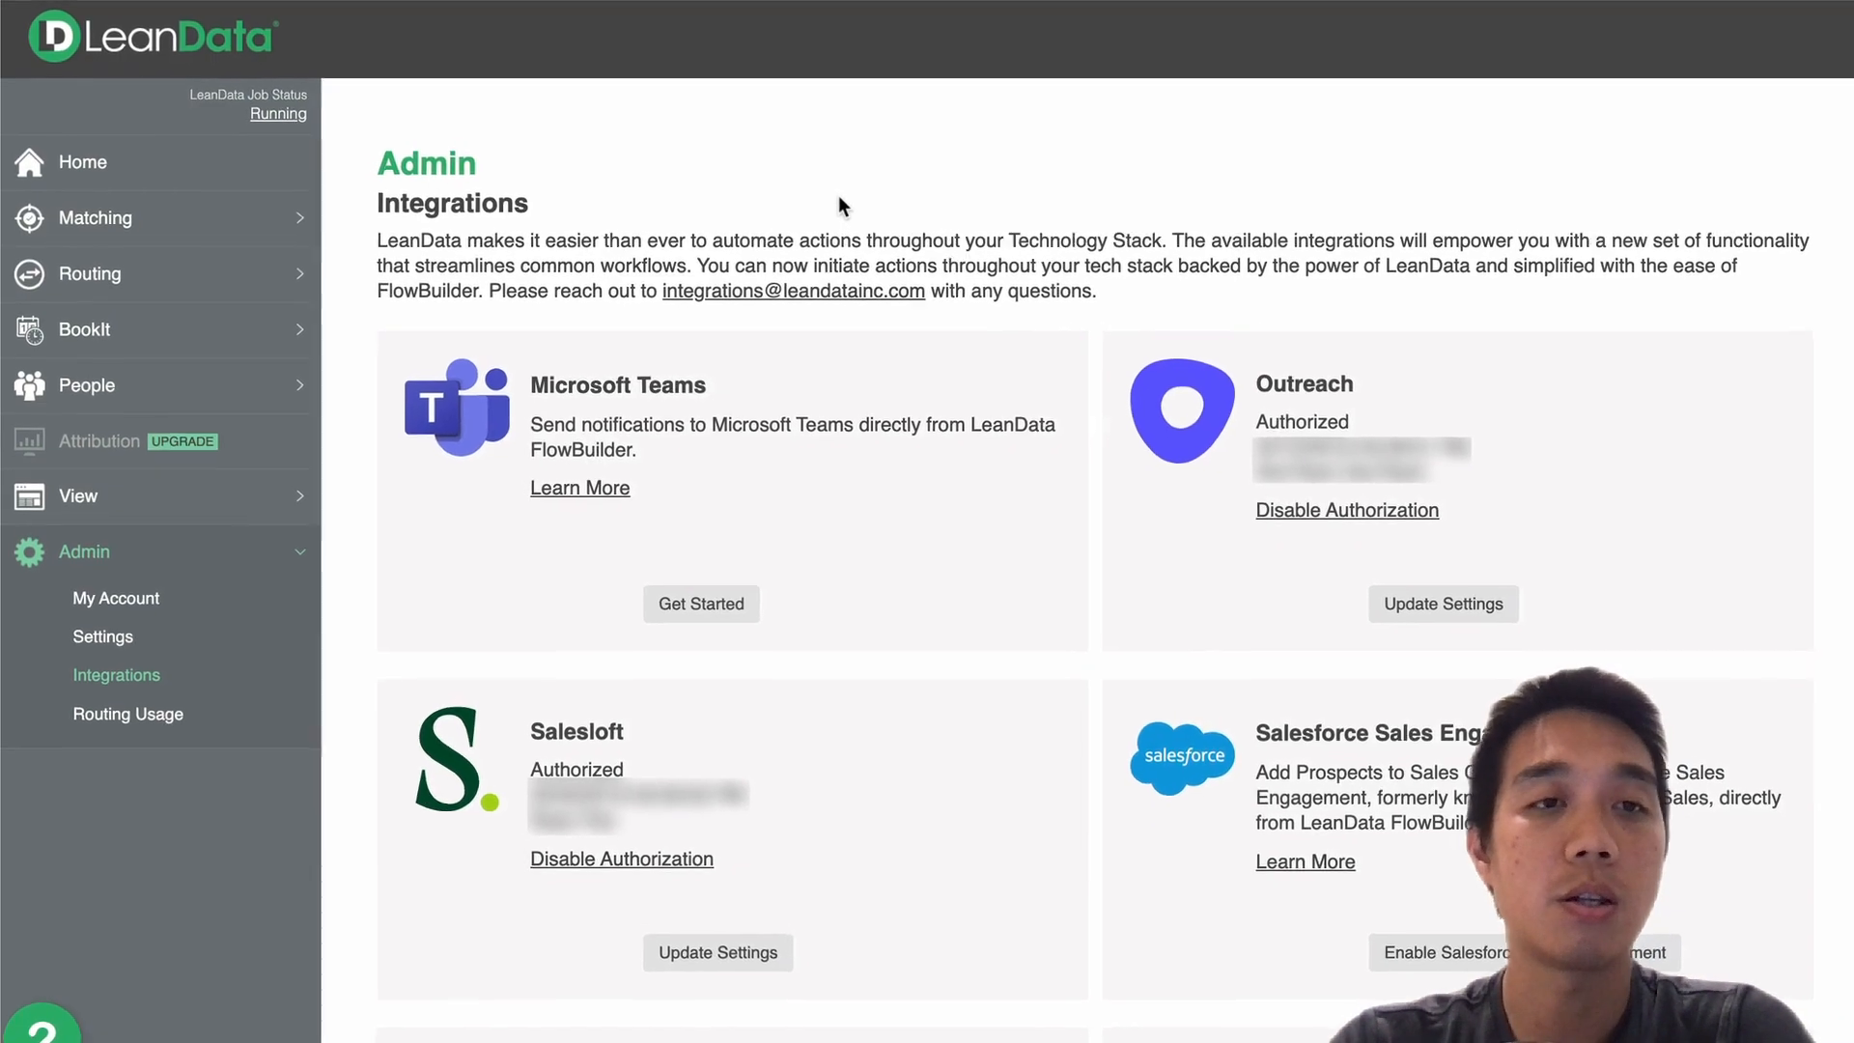
# Open the settings of the authorized Salesloft integration from the Admin Integrations page
pyautogui.click(231, 763)
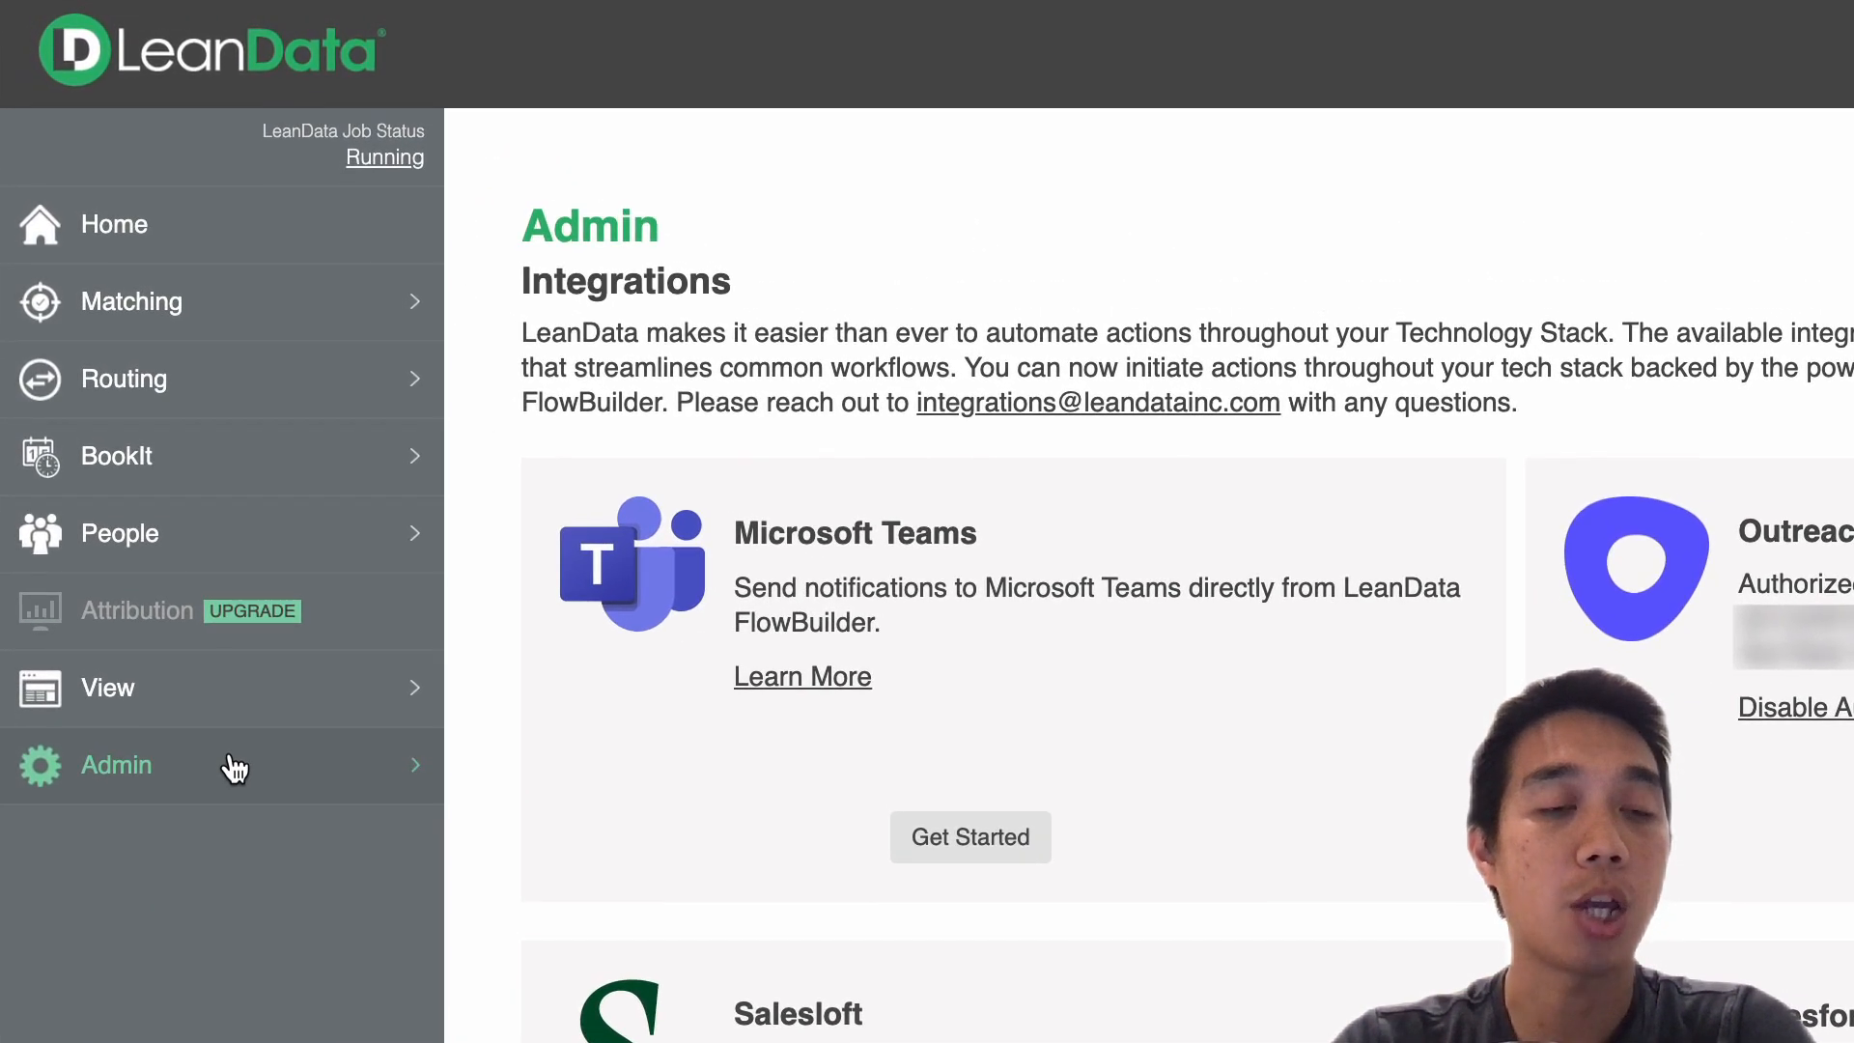
pyautogui.click(231, 763)
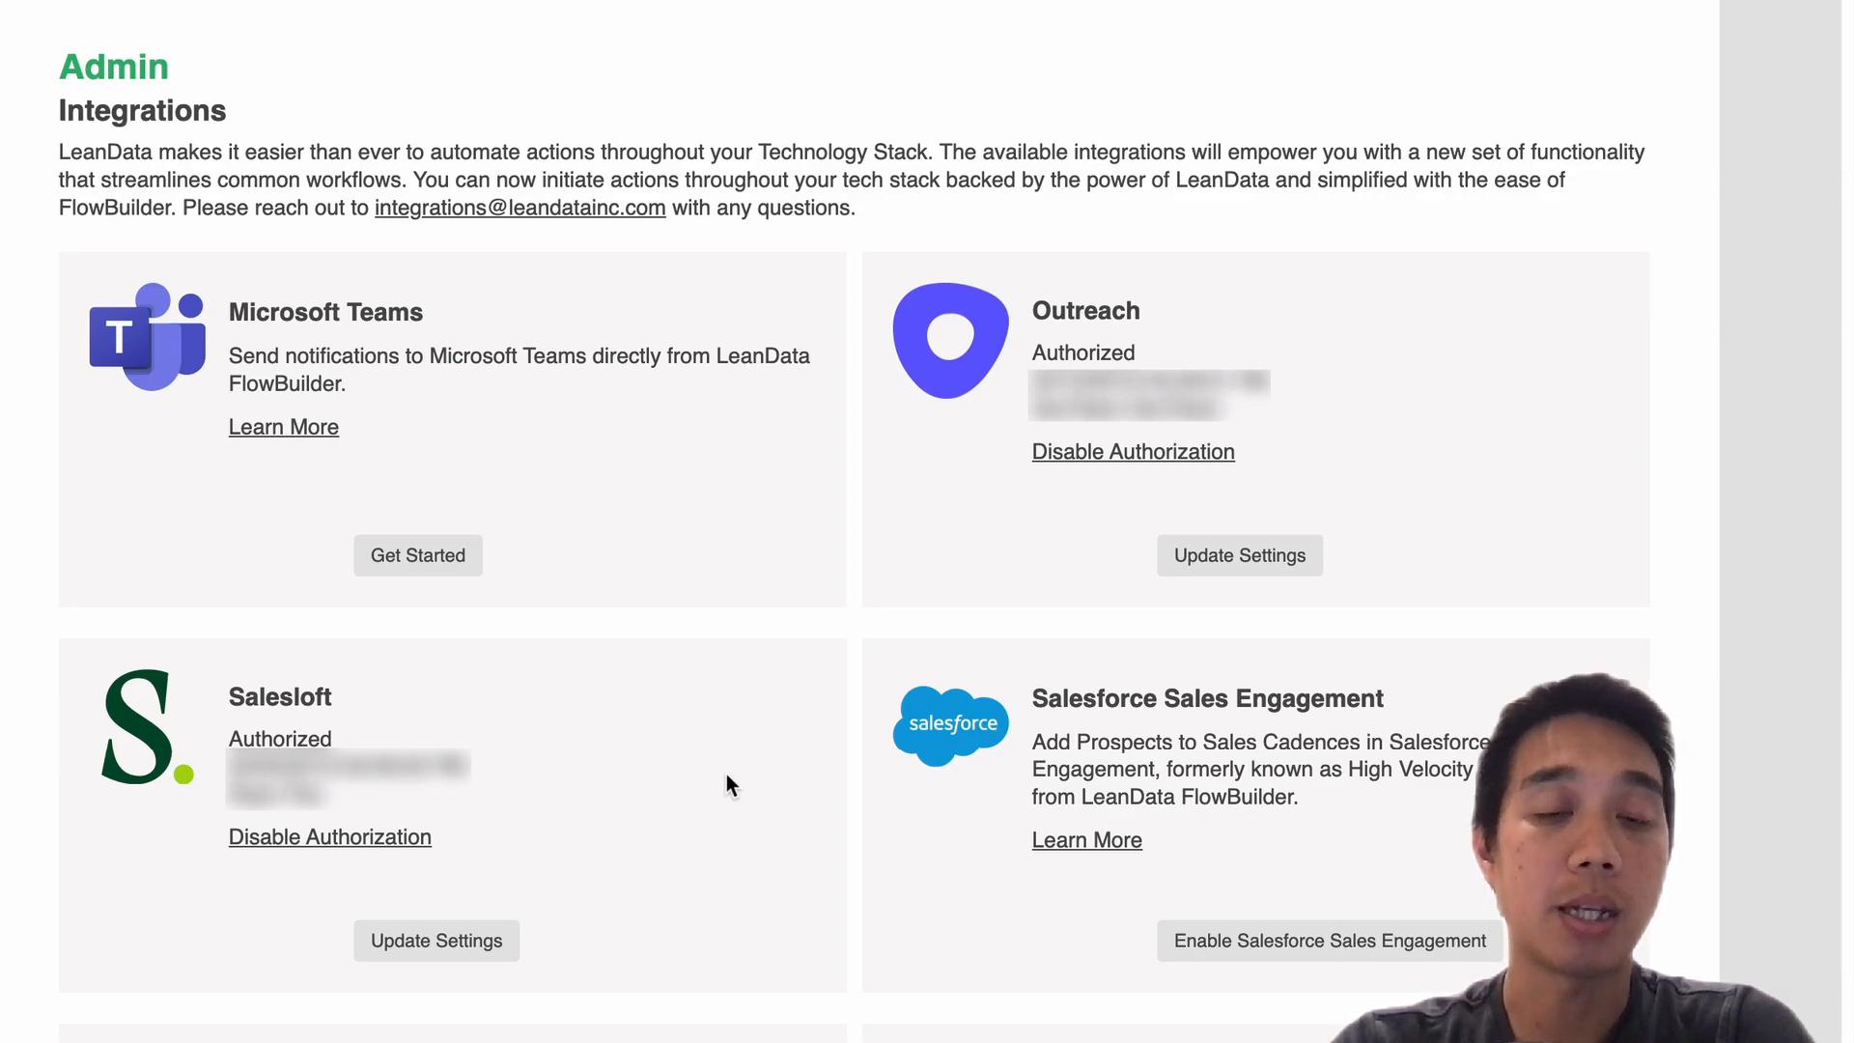
pyautogui.click(485, 929)
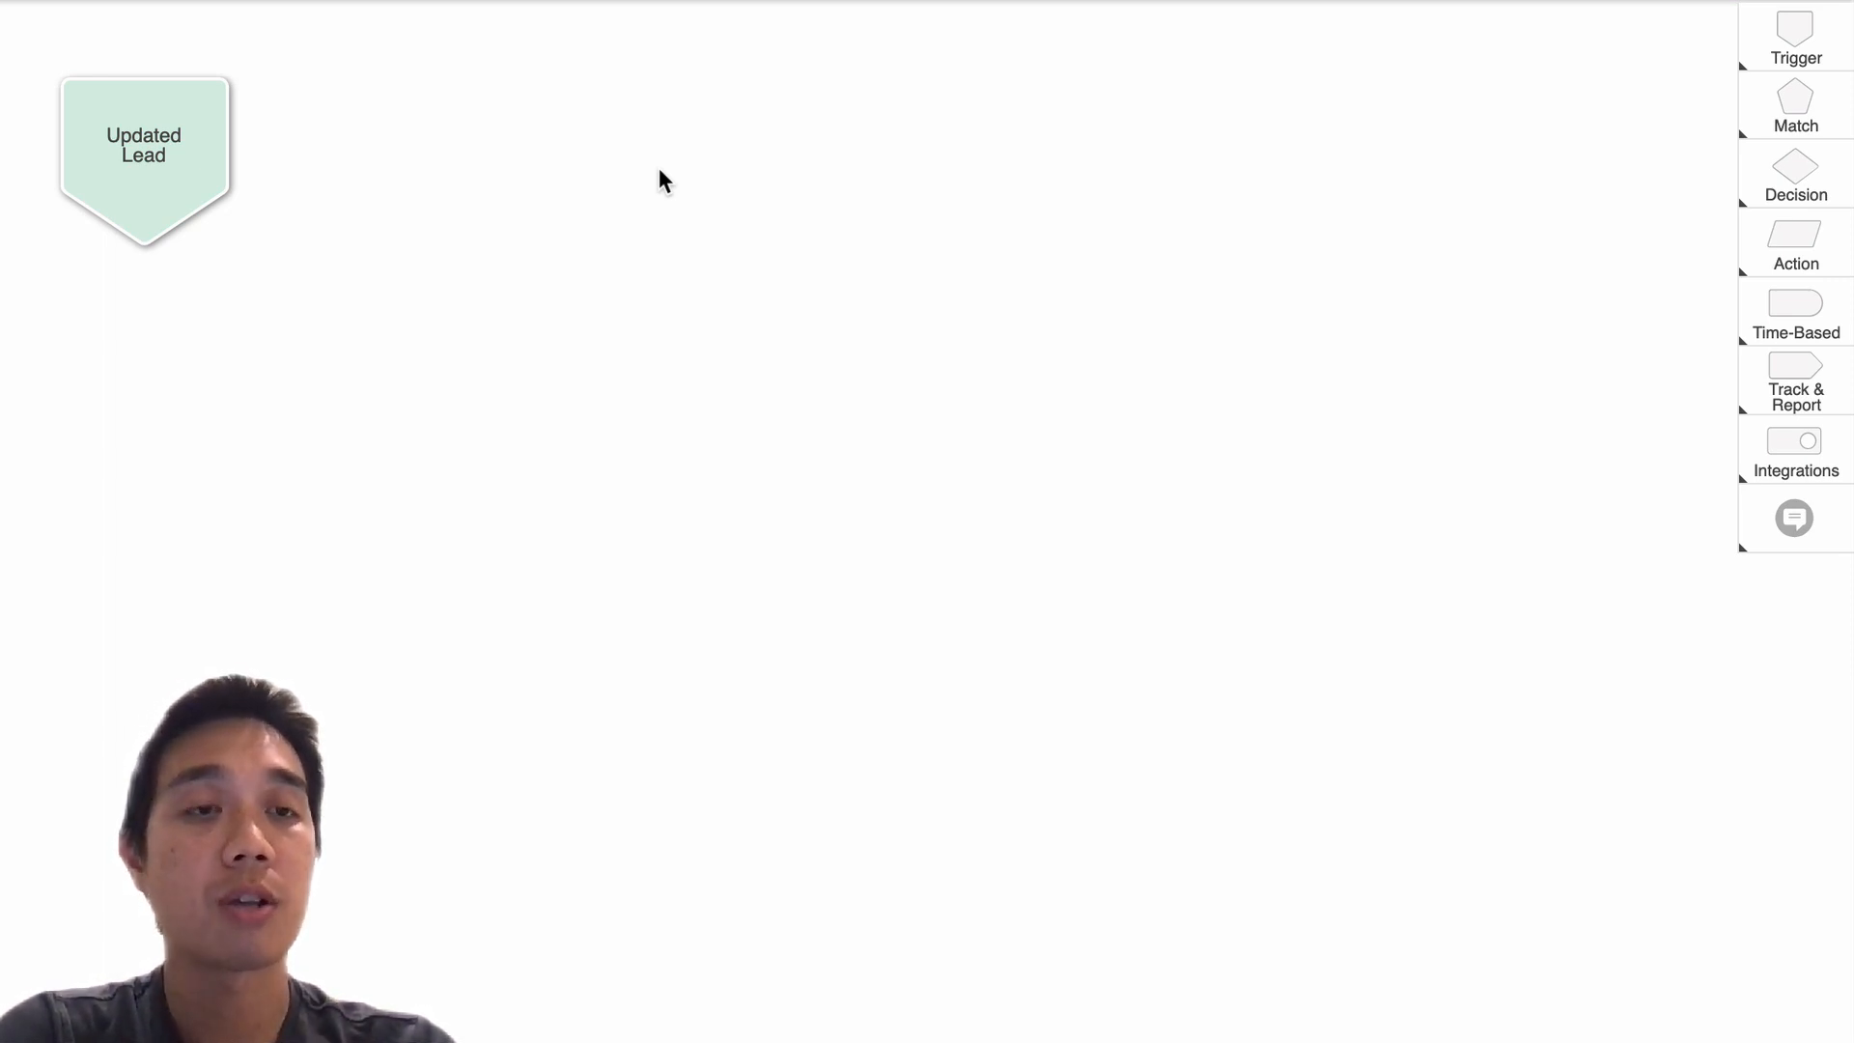
# Add an Updated Campaign Member trigger node to the canvas beside the Updated Lead trigger
pyautogui.click(1786, 43)
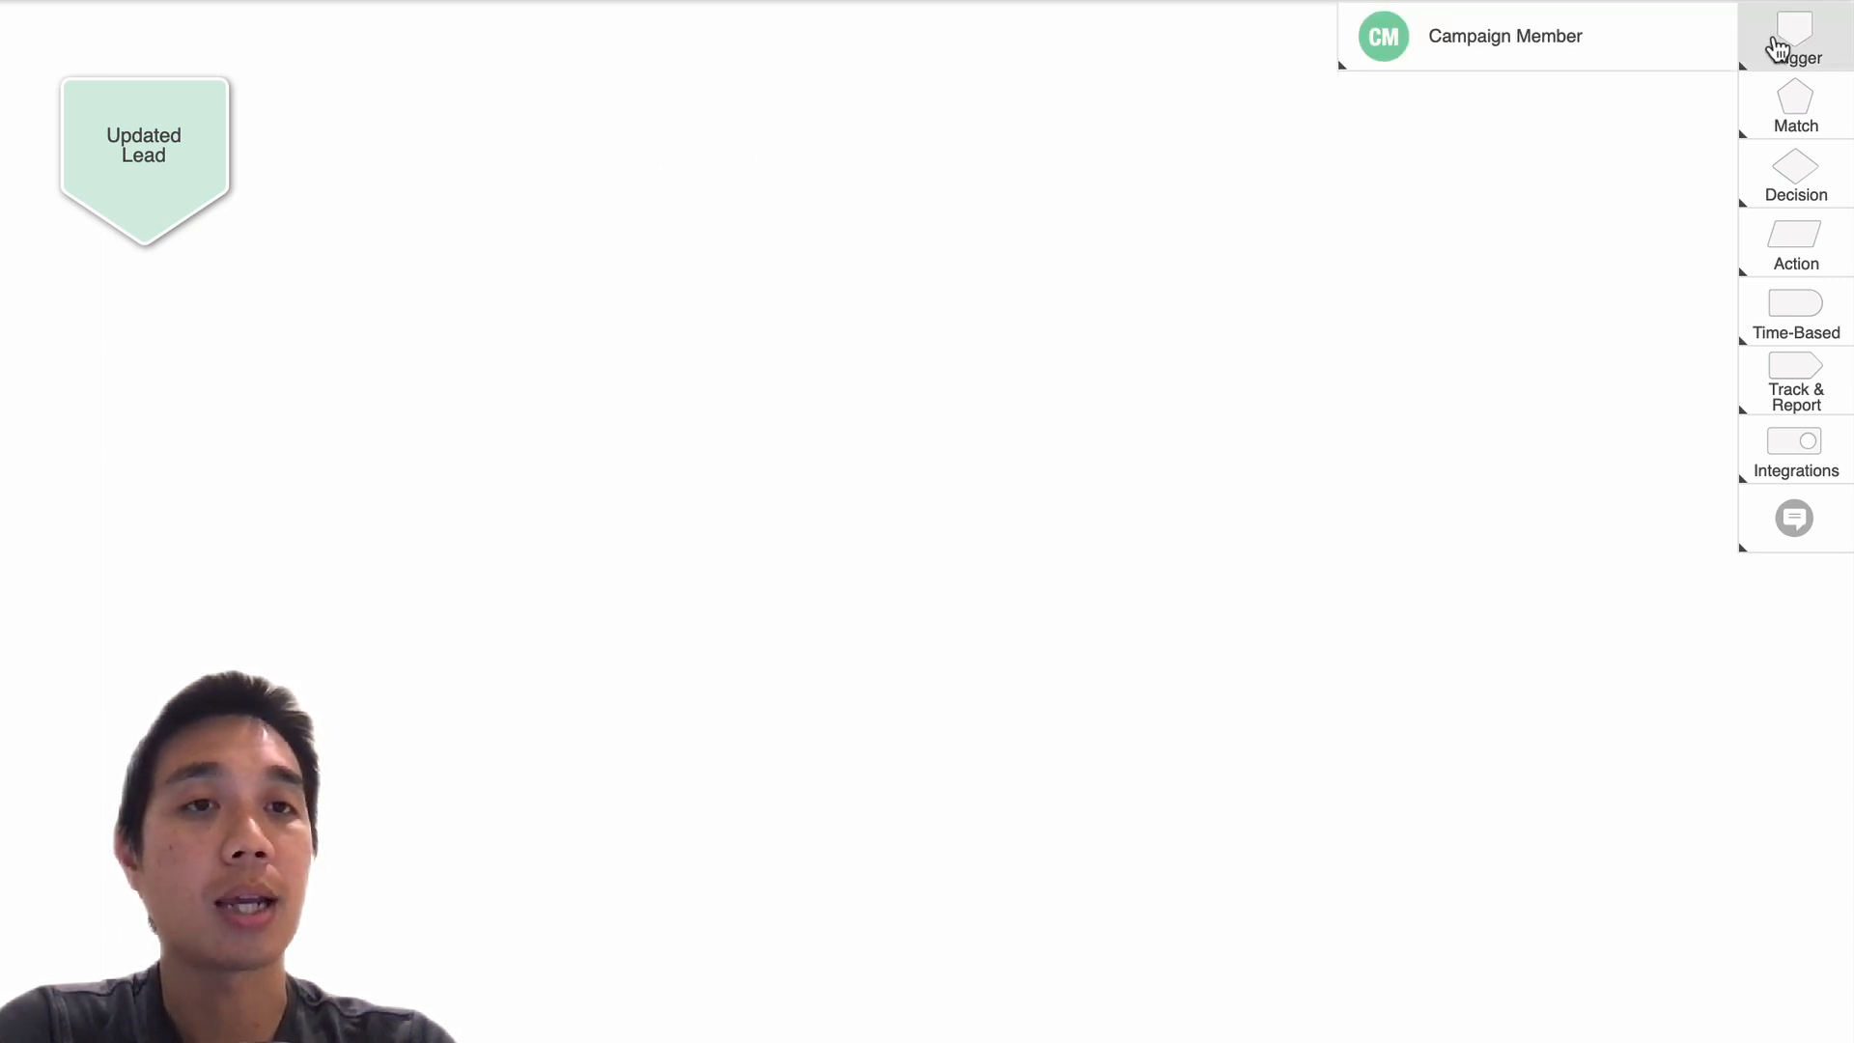
pyautogui.moveTo(1712, 49)
pyautogui.moveTo(1241, 96); pyautogui.dragTo(509, 135)
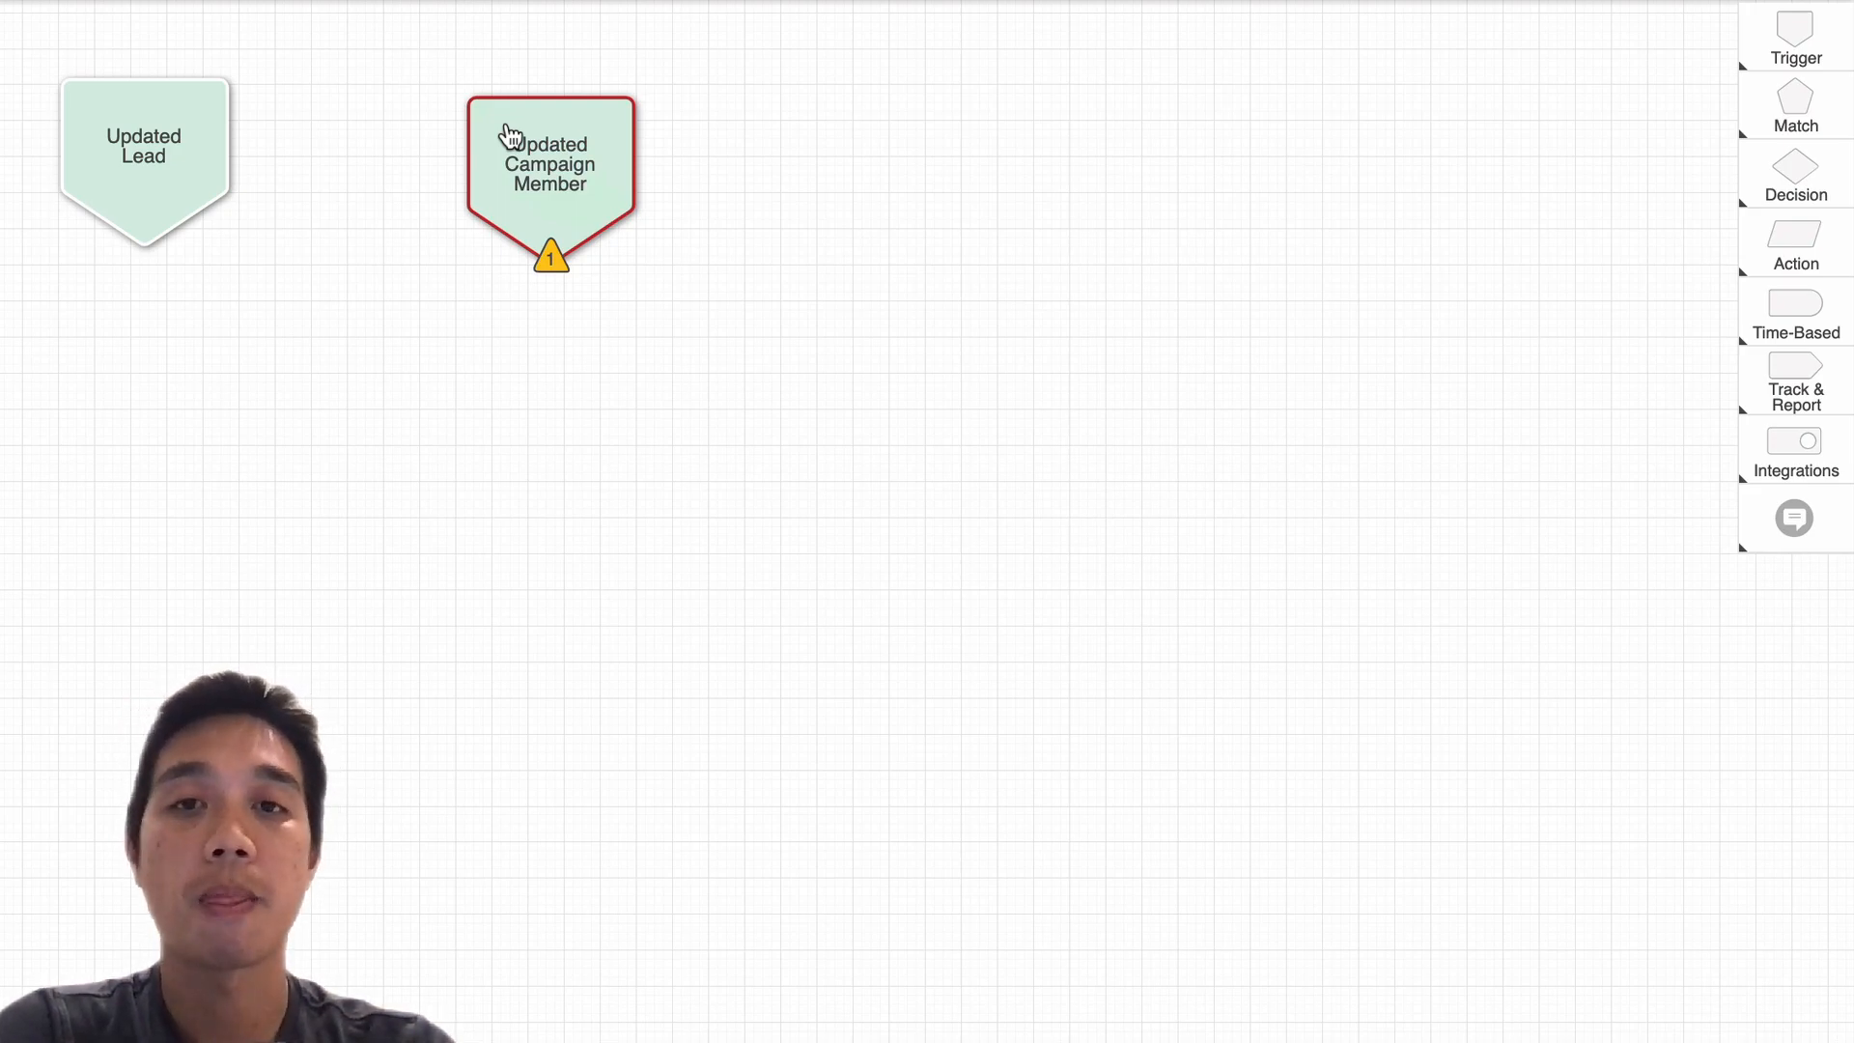
pyautogui.moveTo(544, 174); pyautogui.dragTo(535, 166)
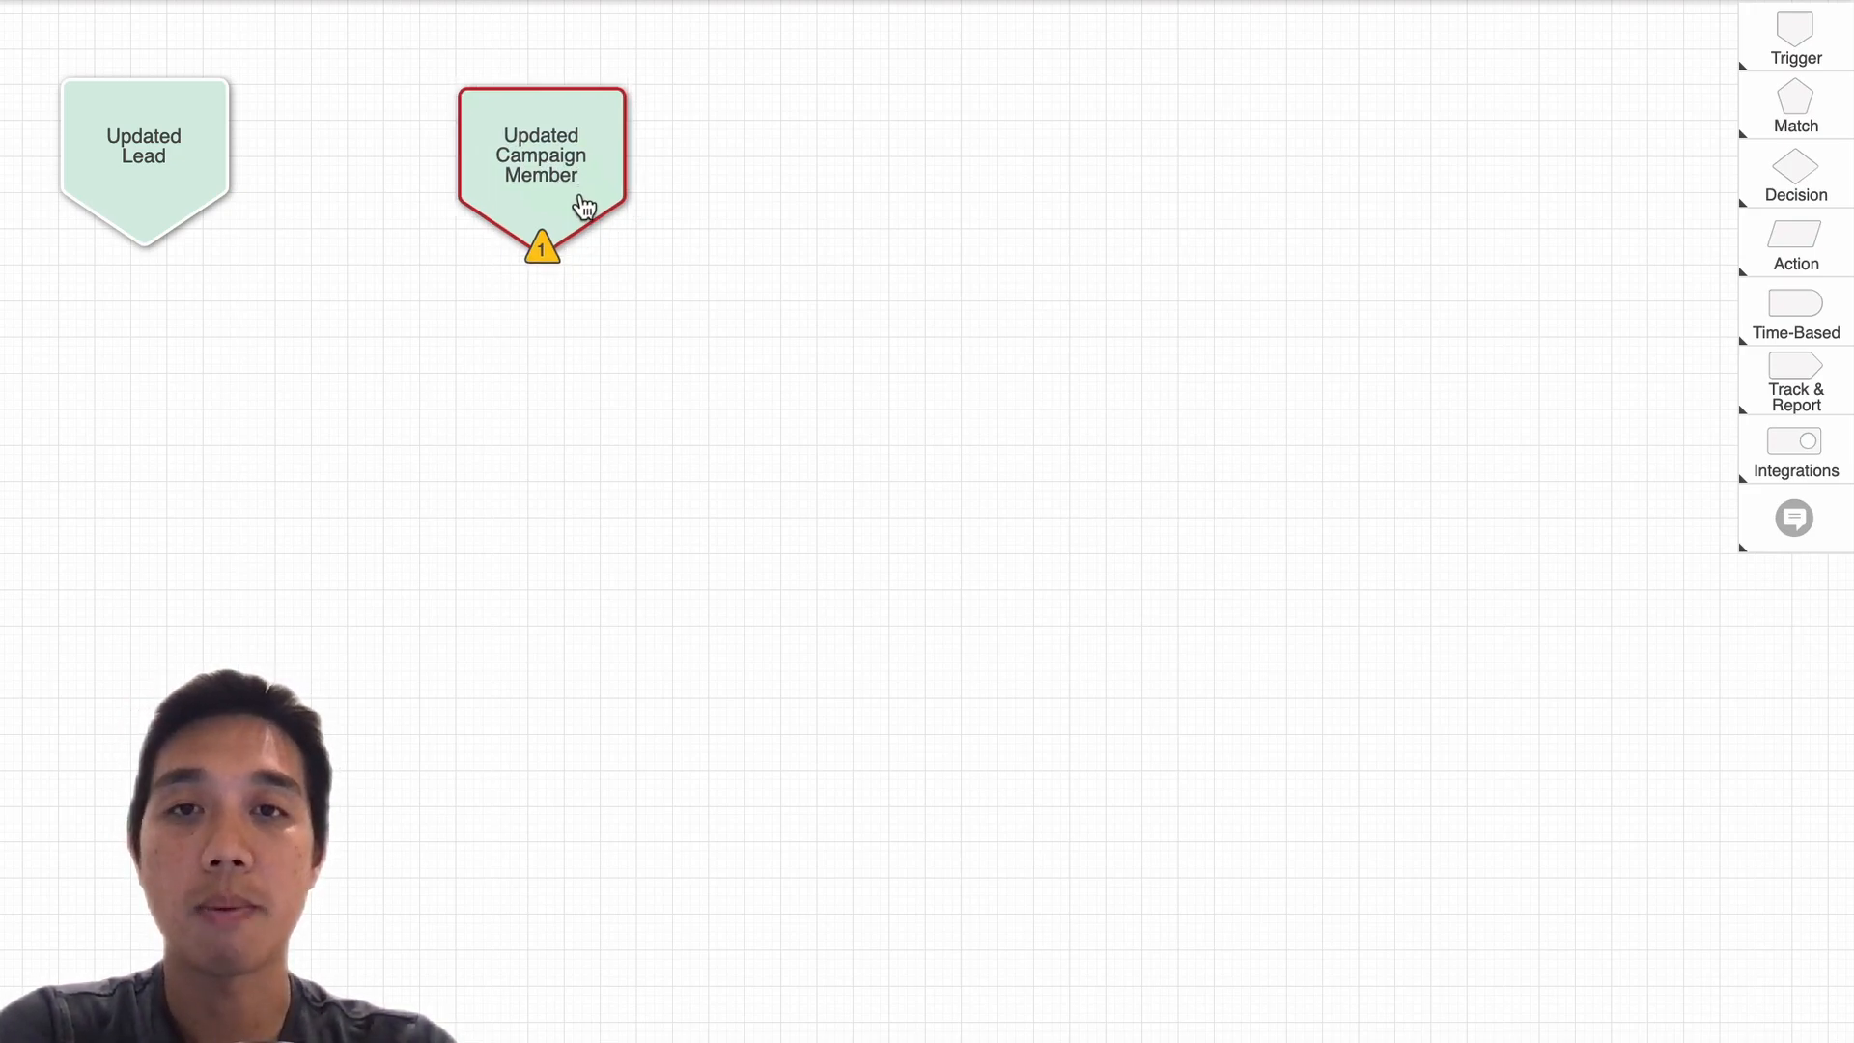
# Set the Updated Campaign Member trigger rule's condition to Status equals Registered
pyautogui.doubleClick(559, 194)
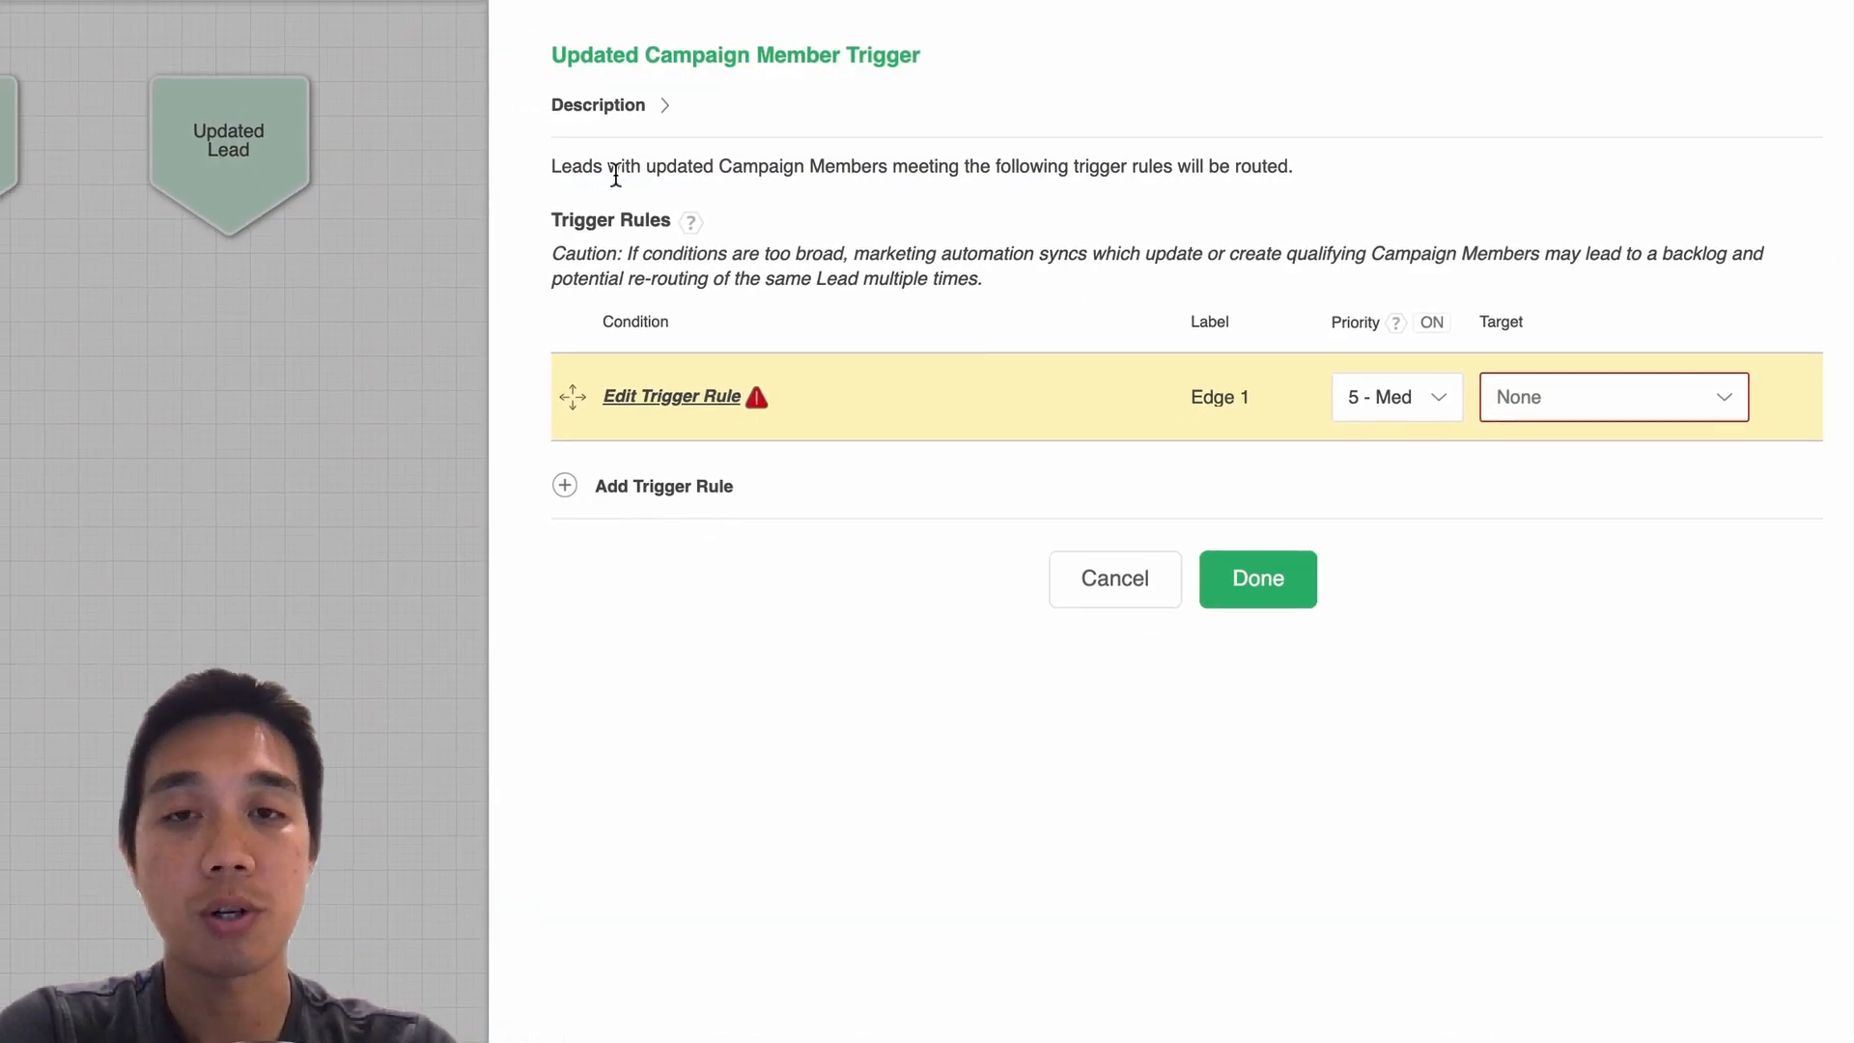
pyautogui.click(680, 396)
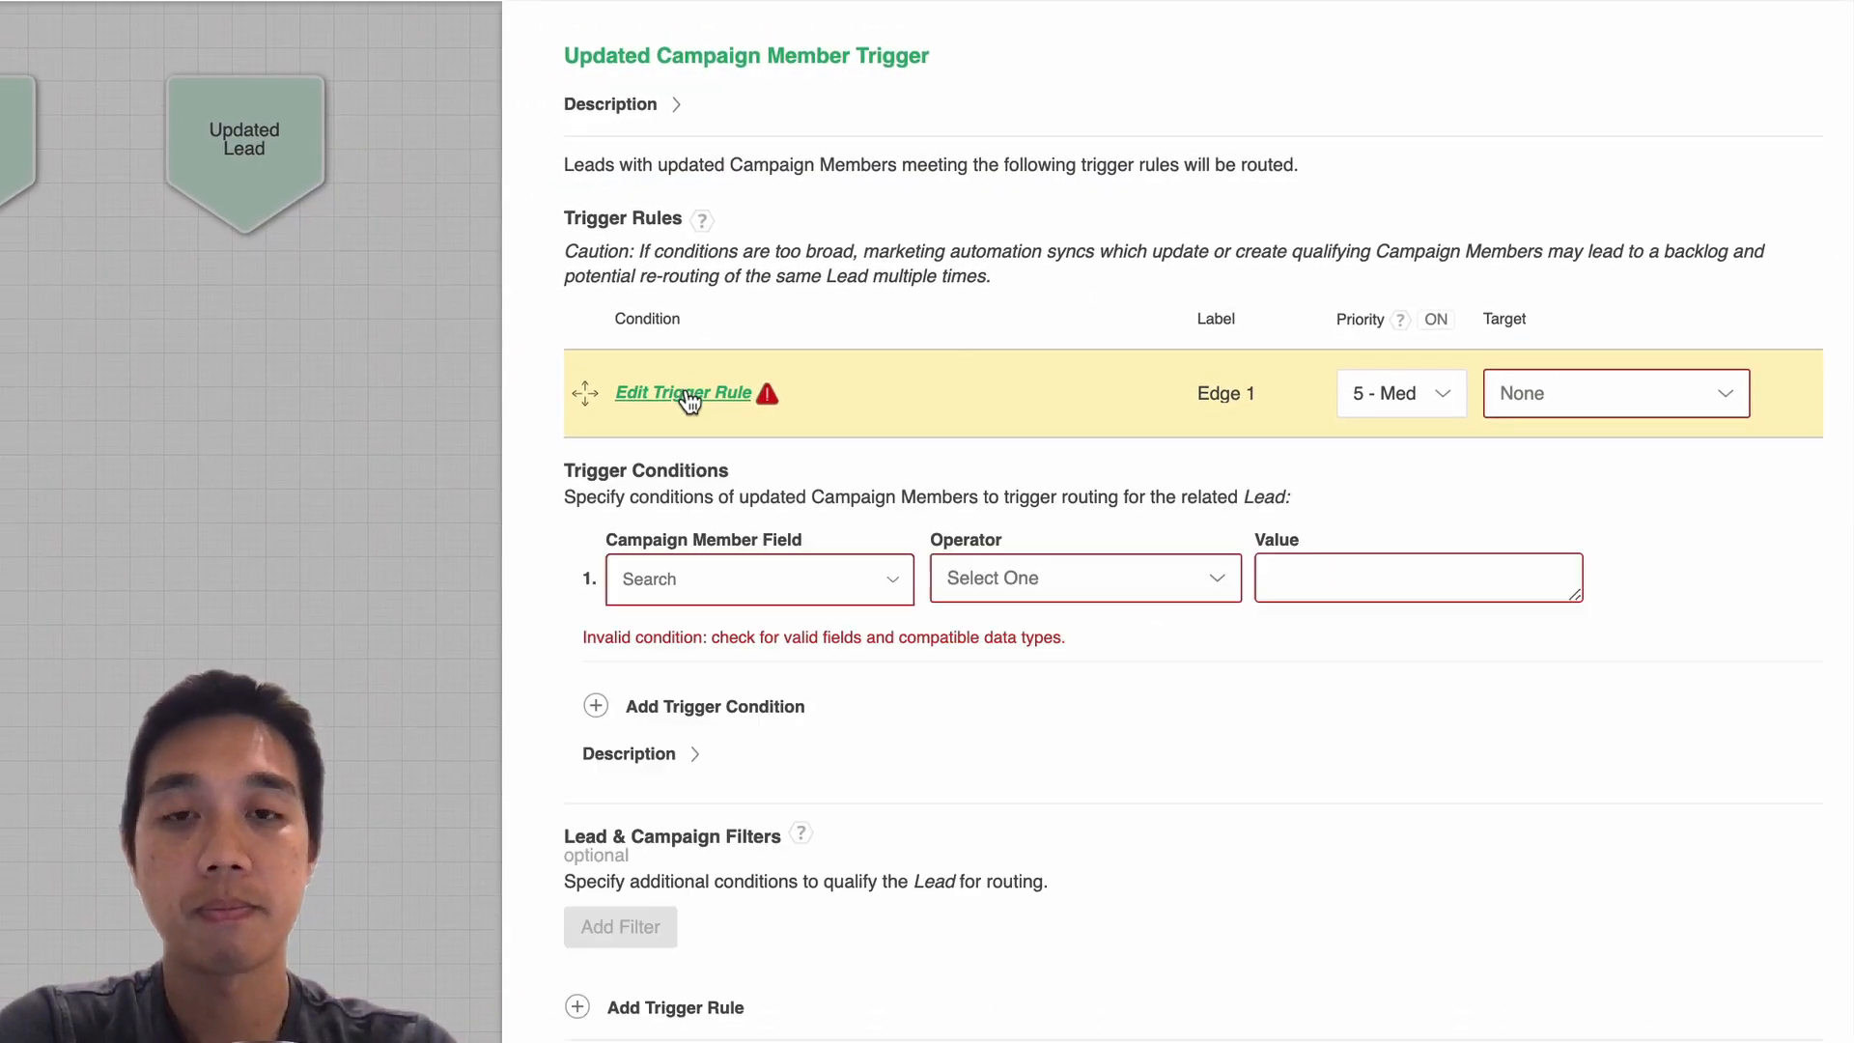
pyautogui.click(723, 575)
pyautogui.write('status')
pyautogui.click(774, 740)
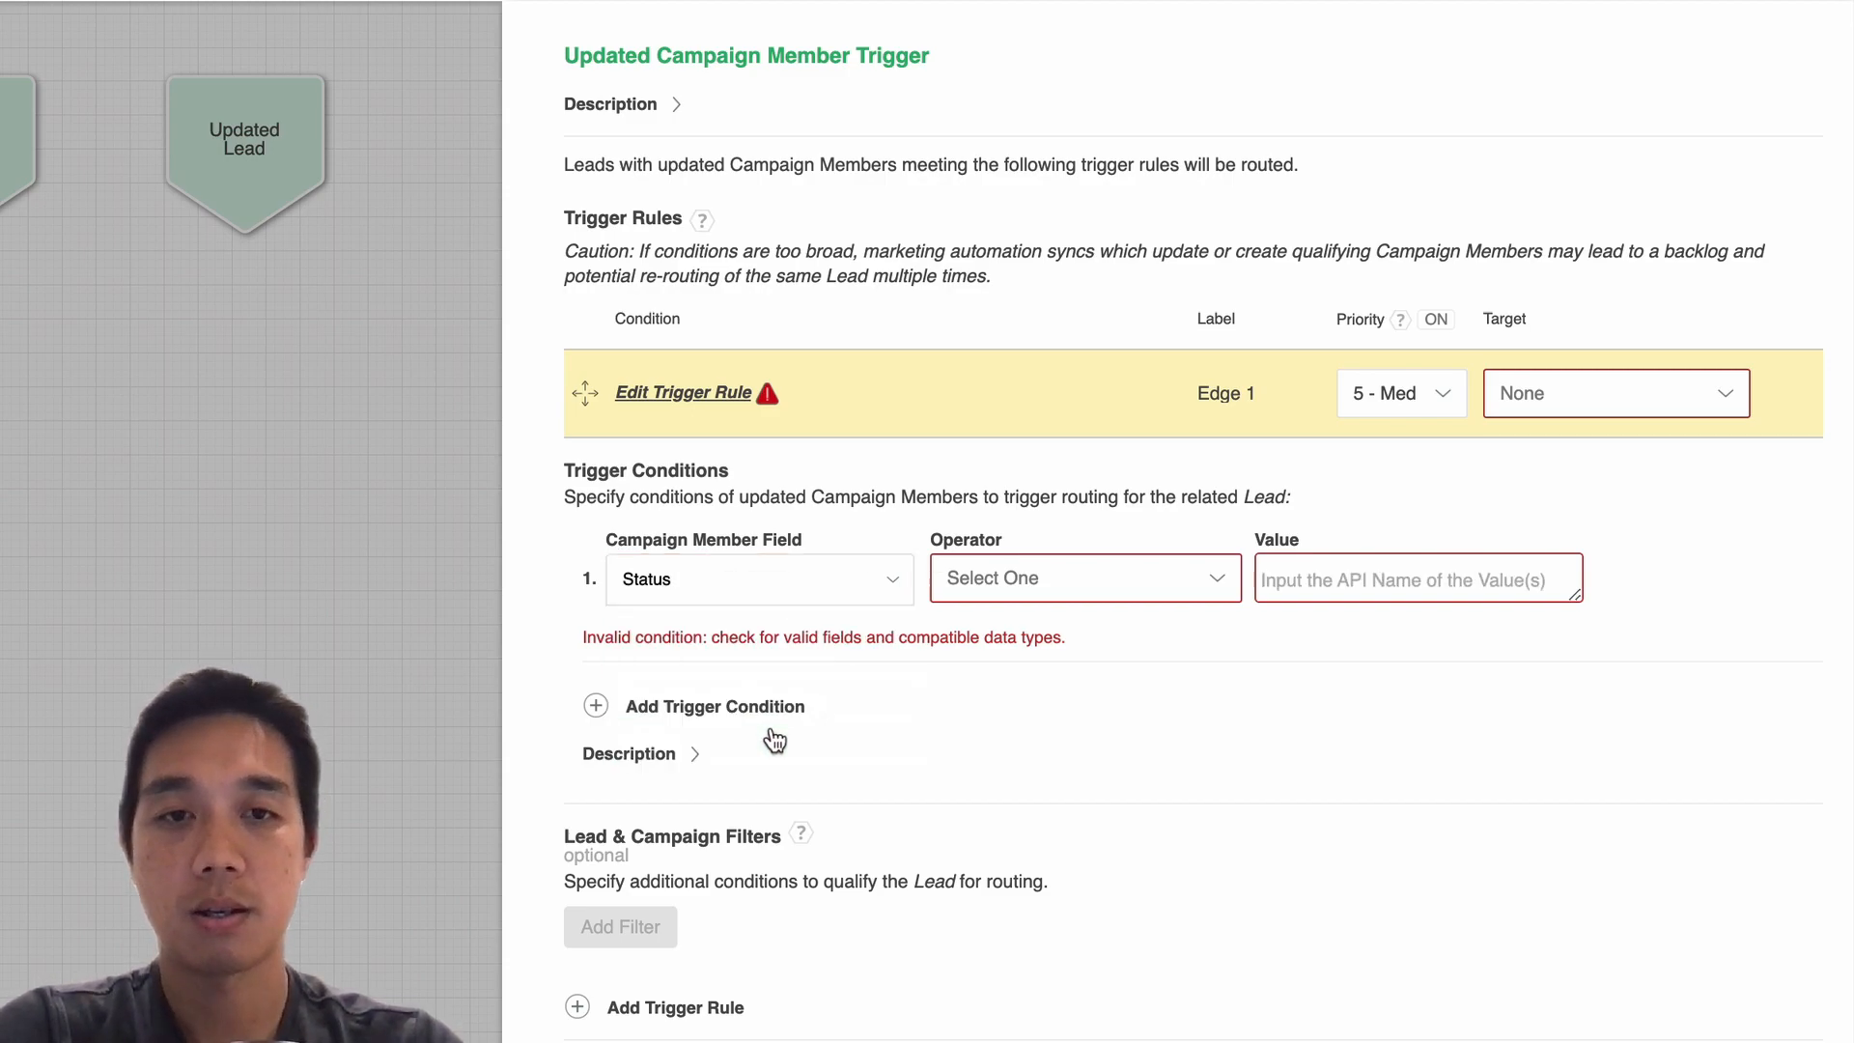
pyautogui.click(1059, 583)
pyautogui.click(1032, 687)
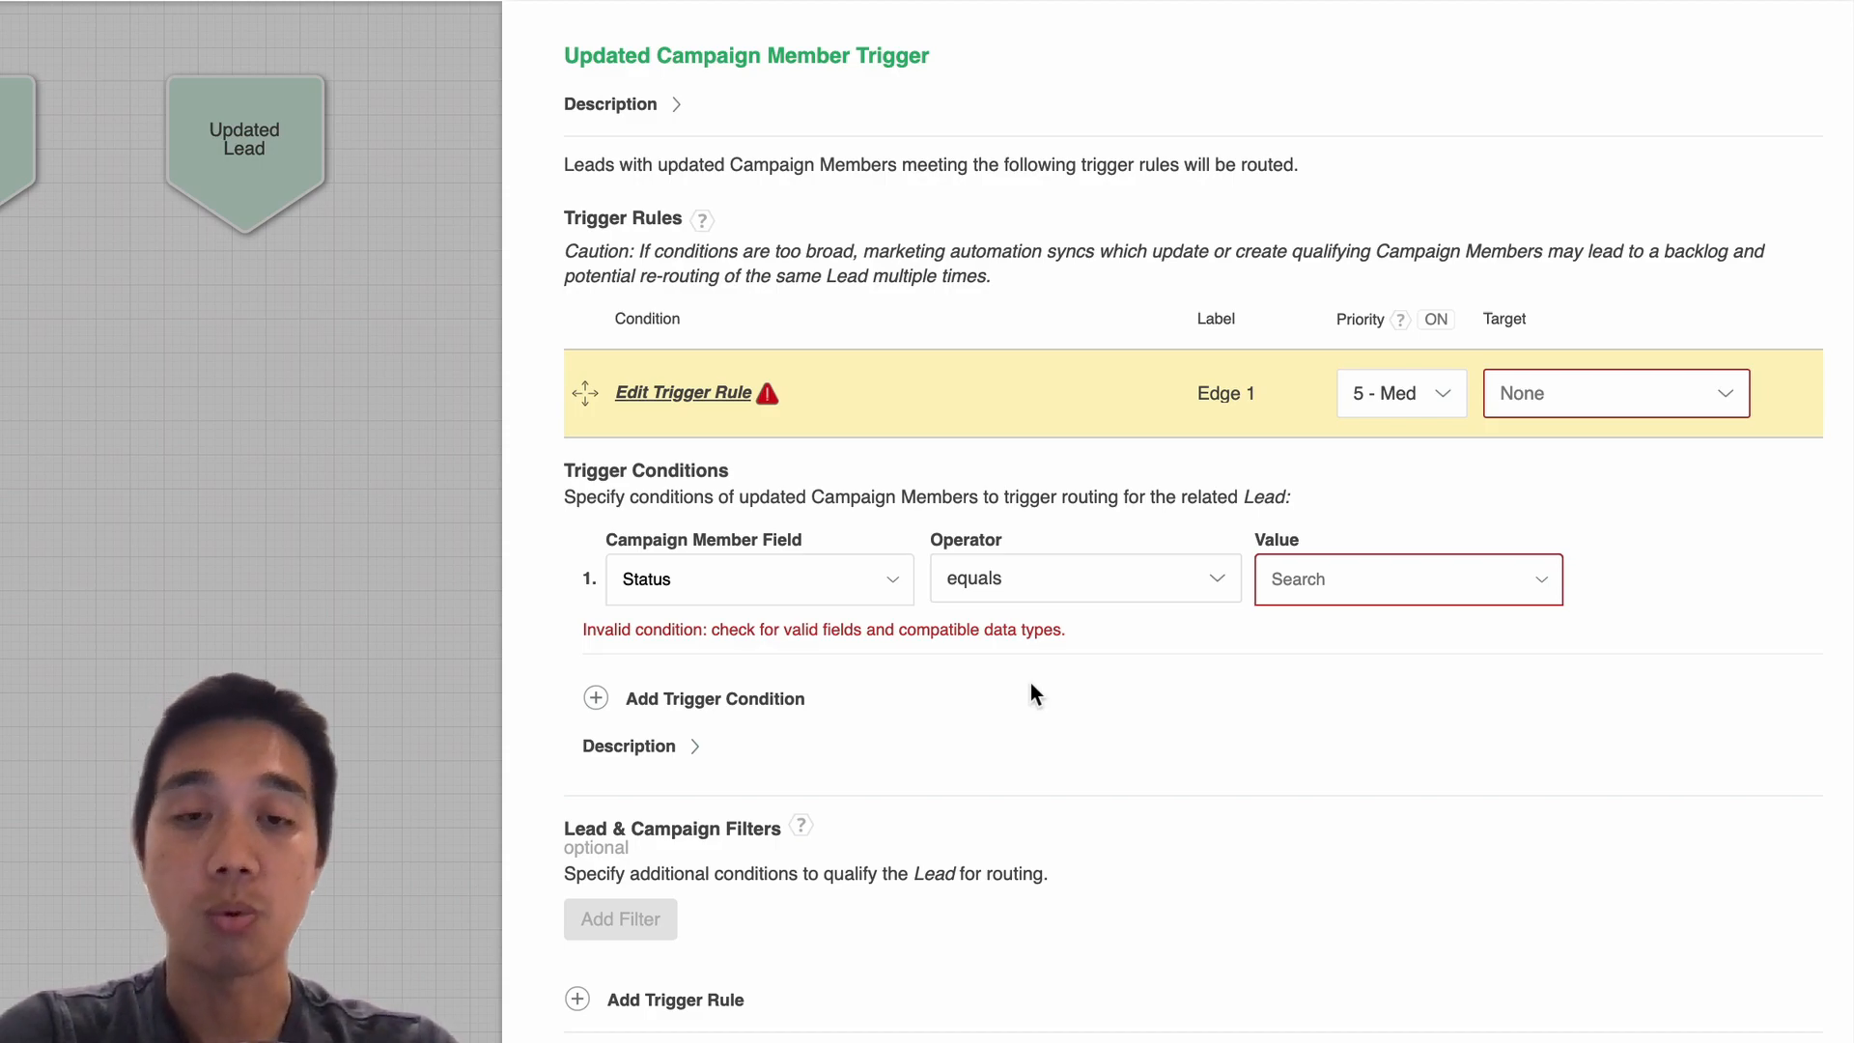
pyautogui.click(1368, 582)
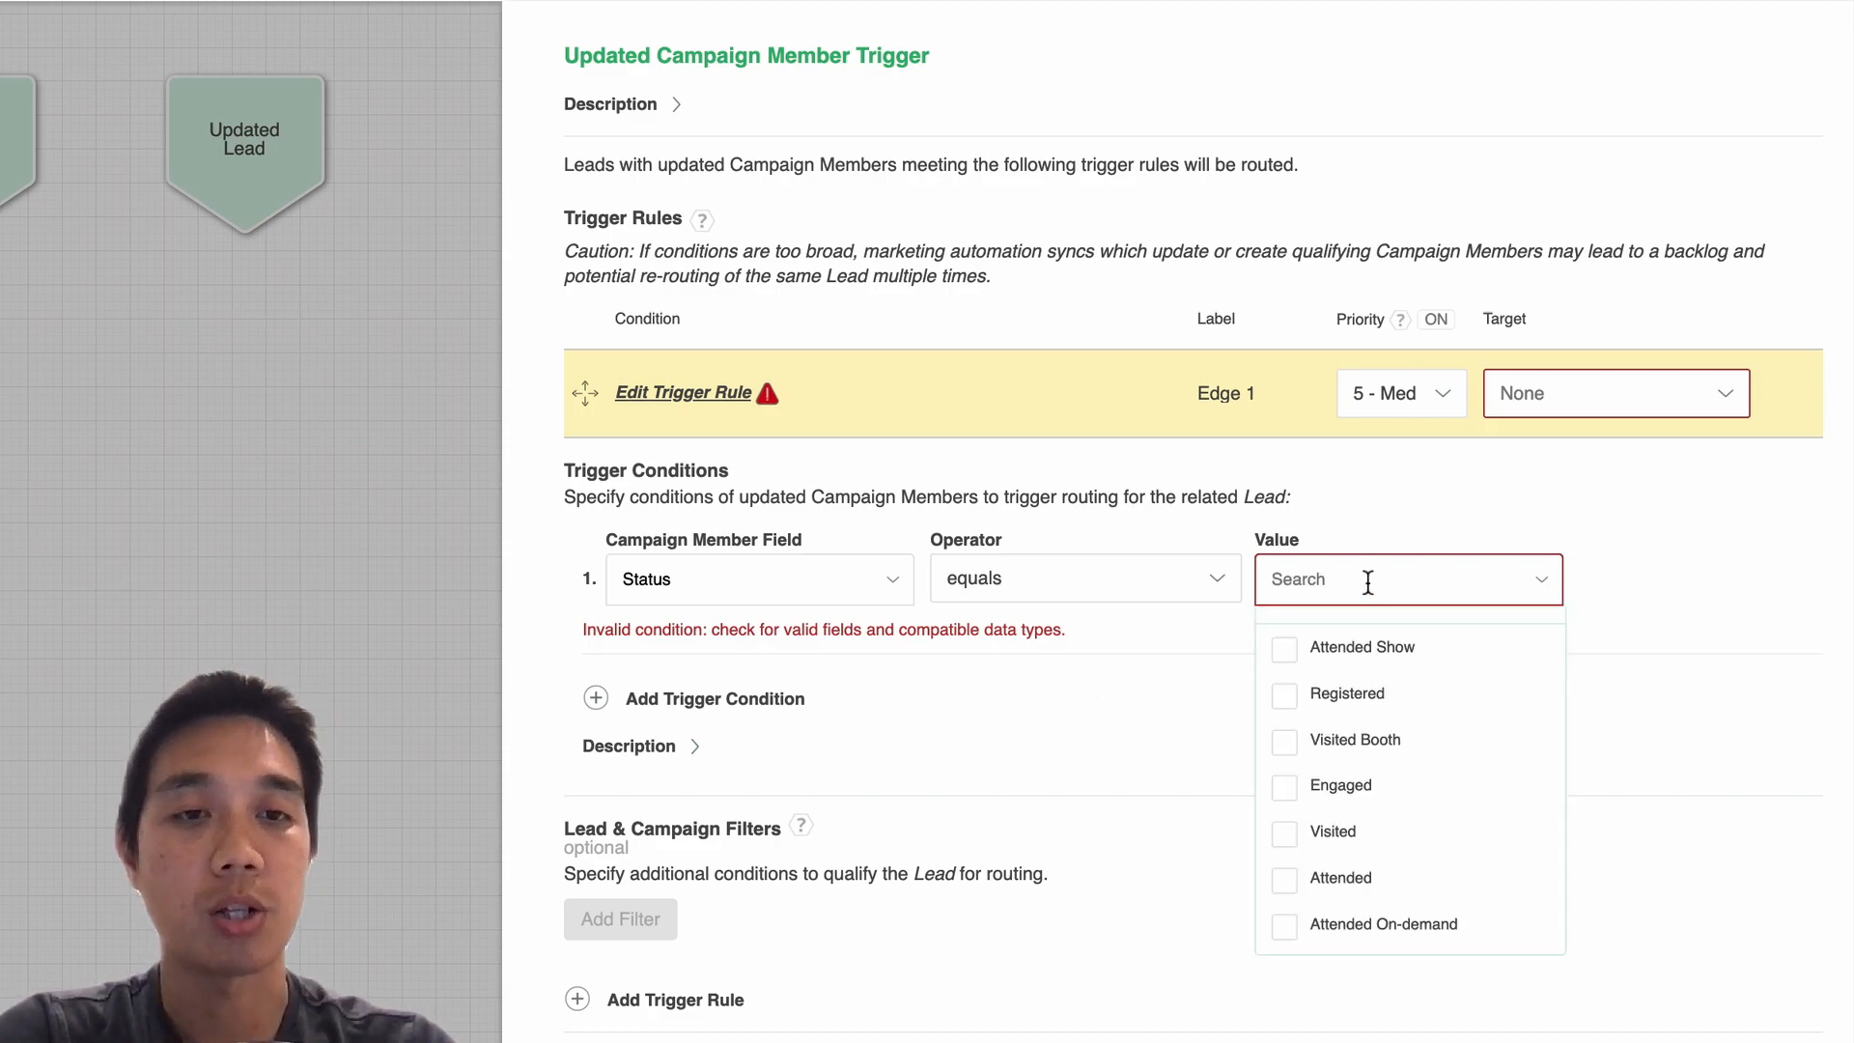
pyautogui.click(1294, 695)
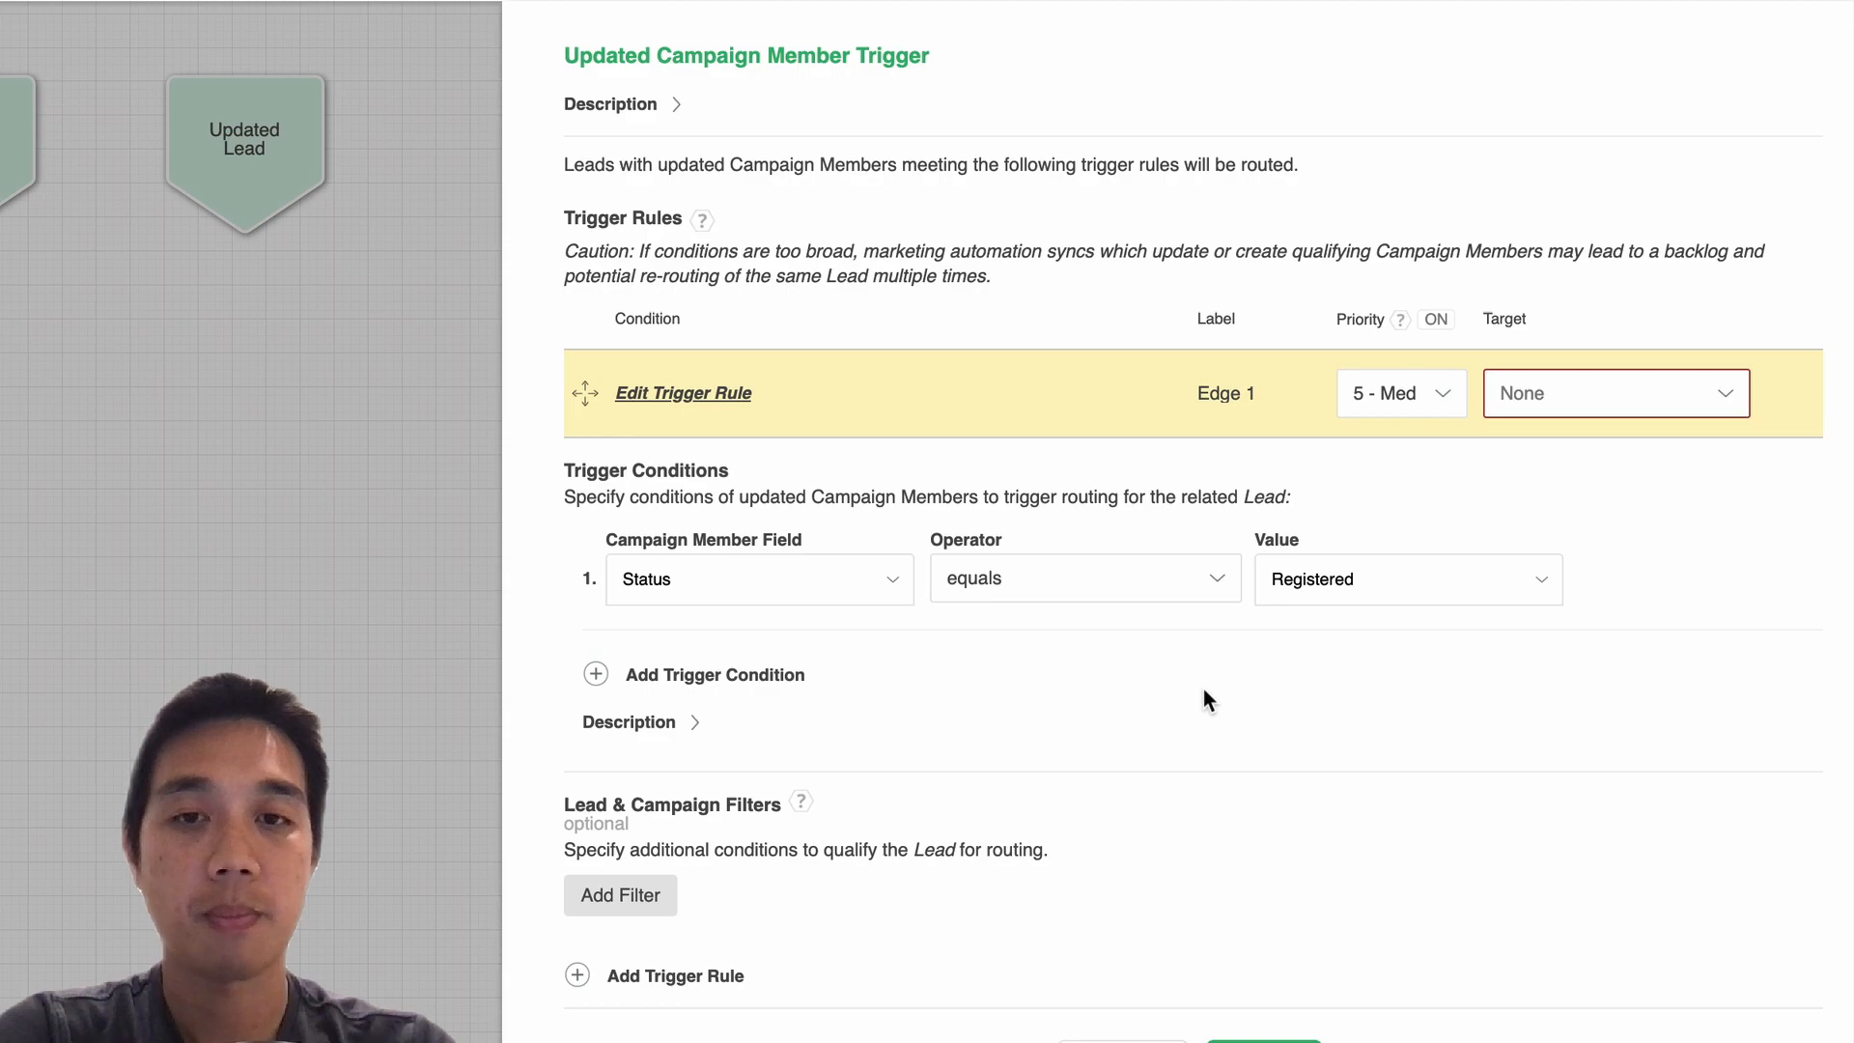
# Add a Lead & Campaign filter to the trigger rule with Campaign.Type equals Event - Field
pyautogui.scroll(-1, 1203, 687)
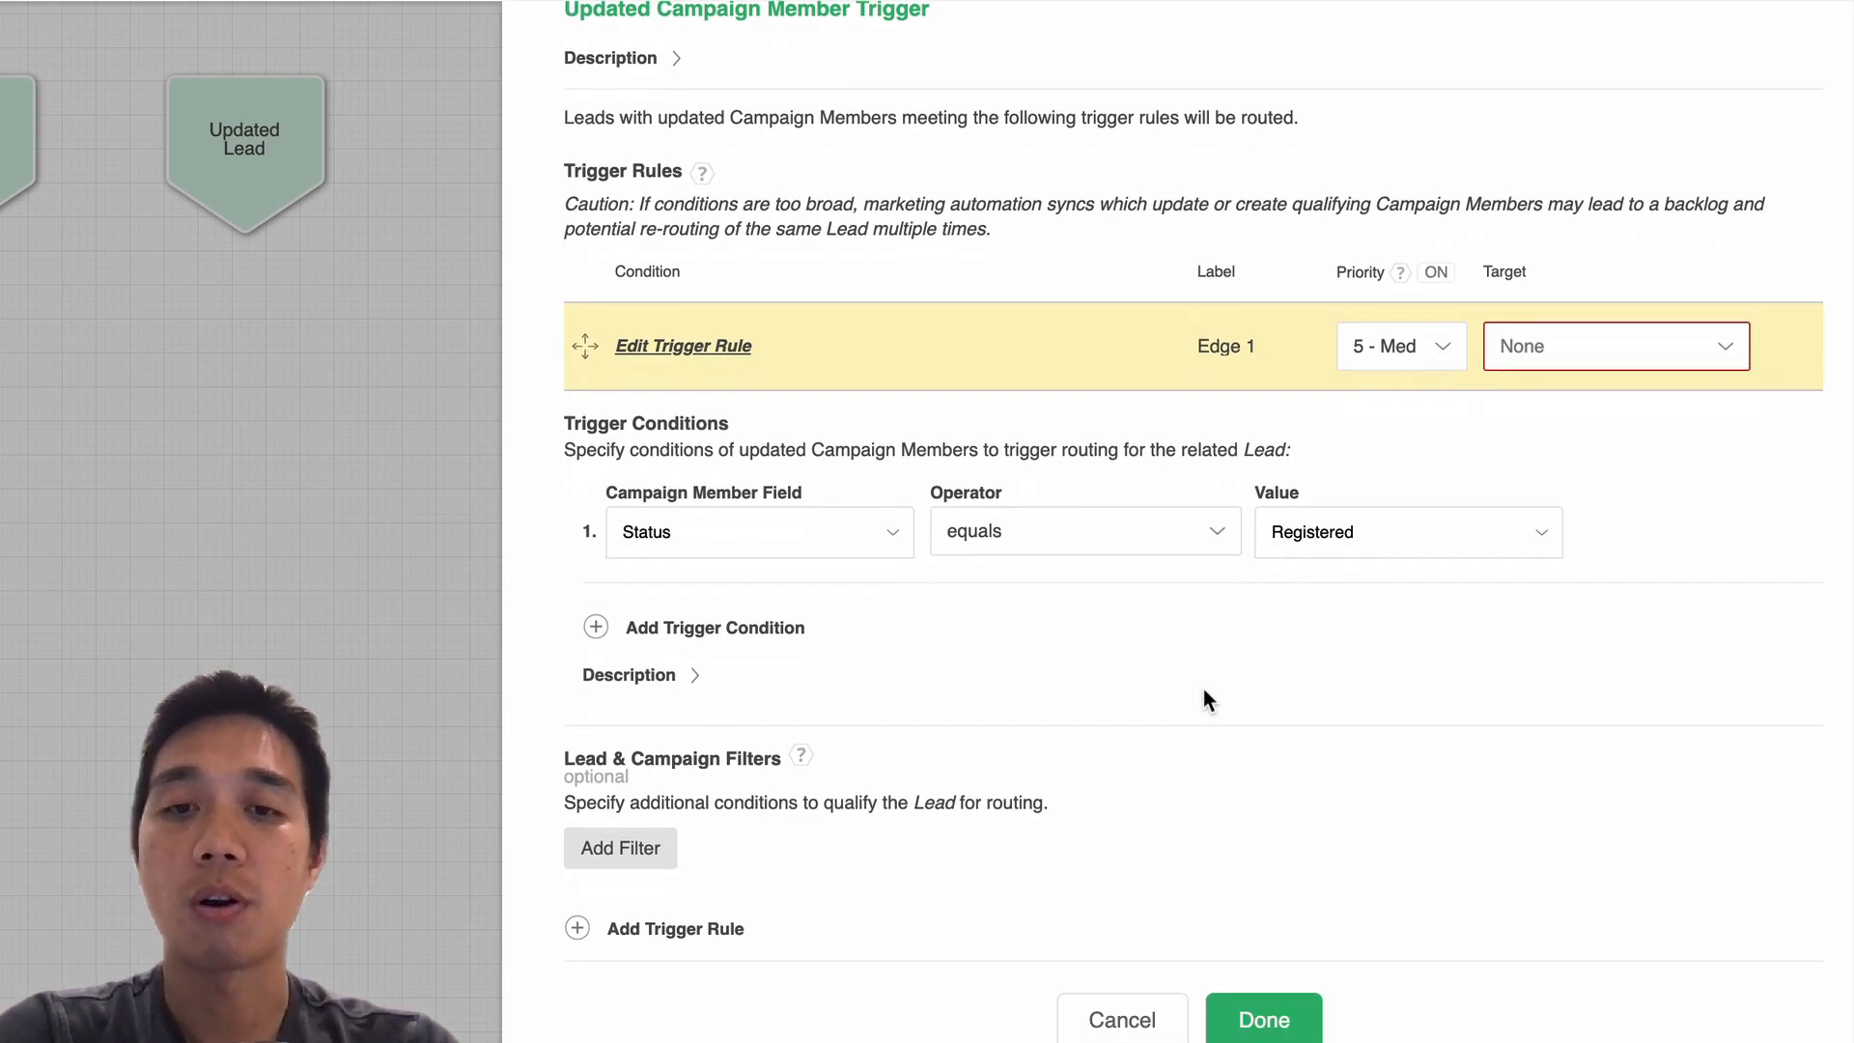
pyautogui.click(650, 846)
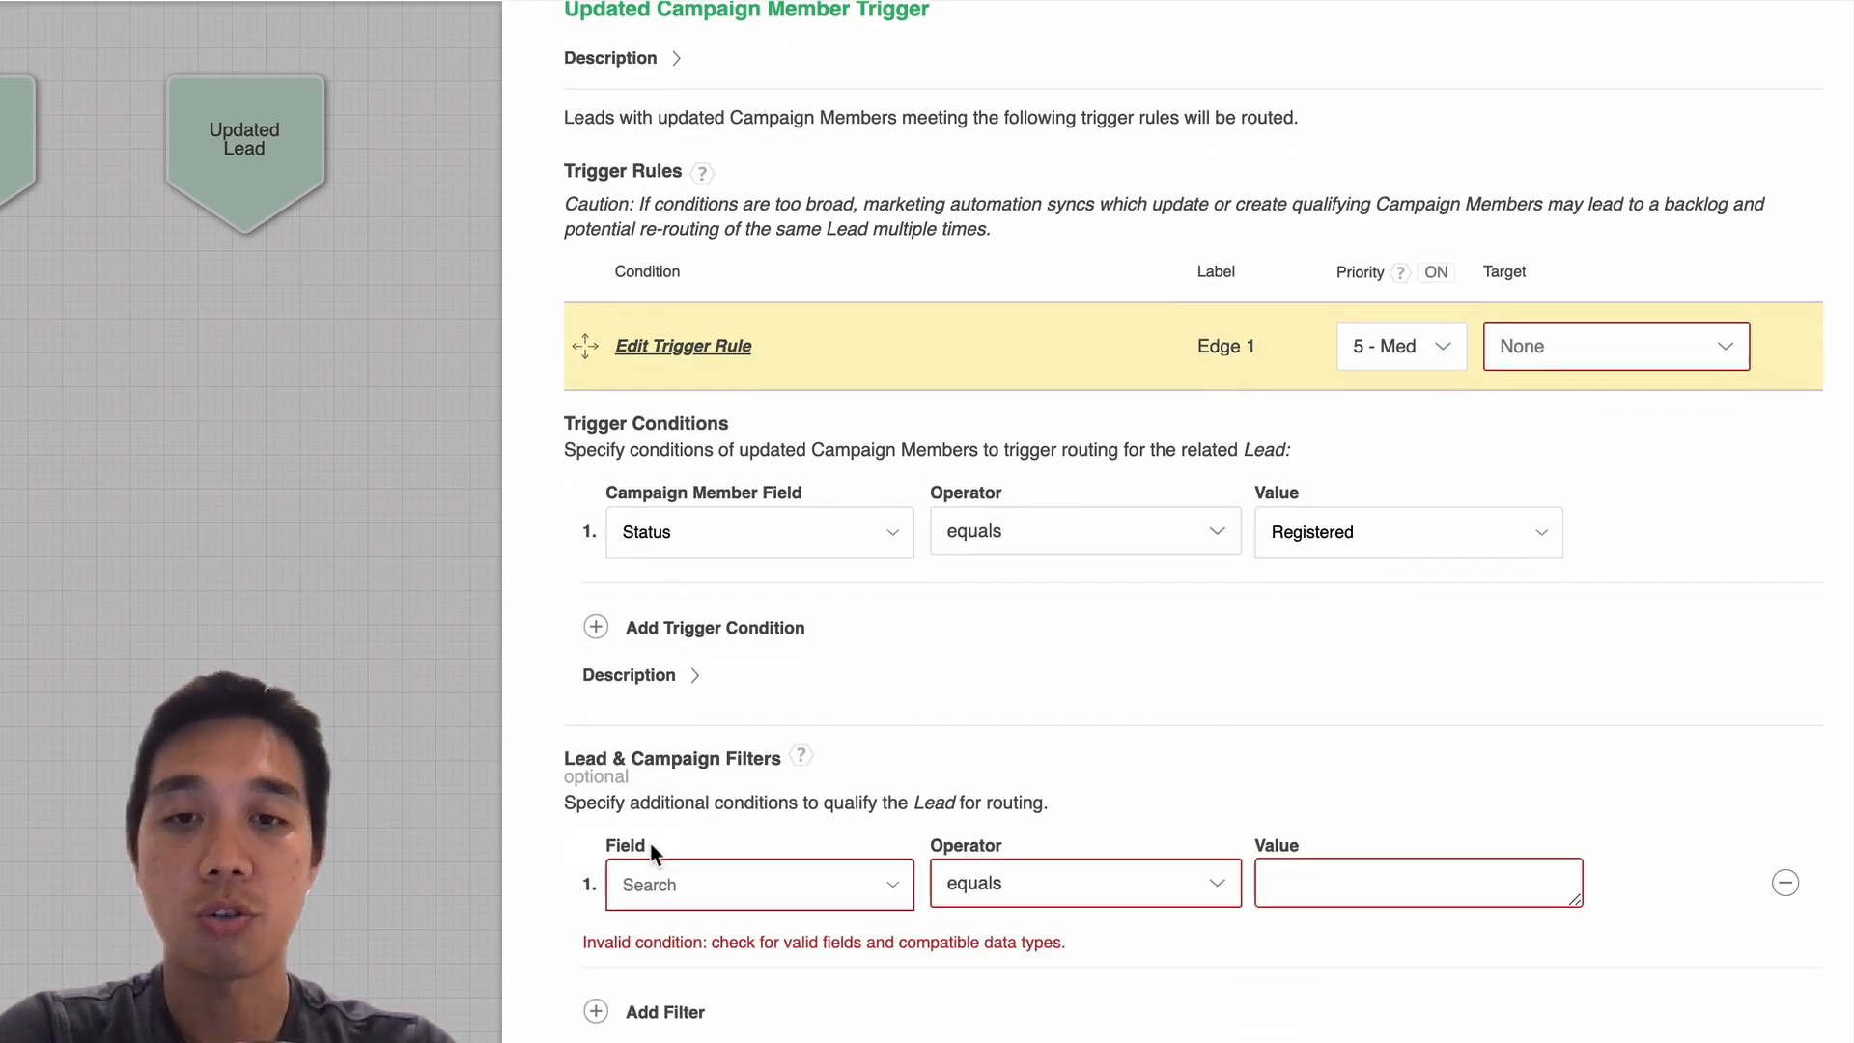
pyautogui.scroll(-3, 651, 843)
pyautogui.click(737, 762)
pyautogui.click(724, 916)
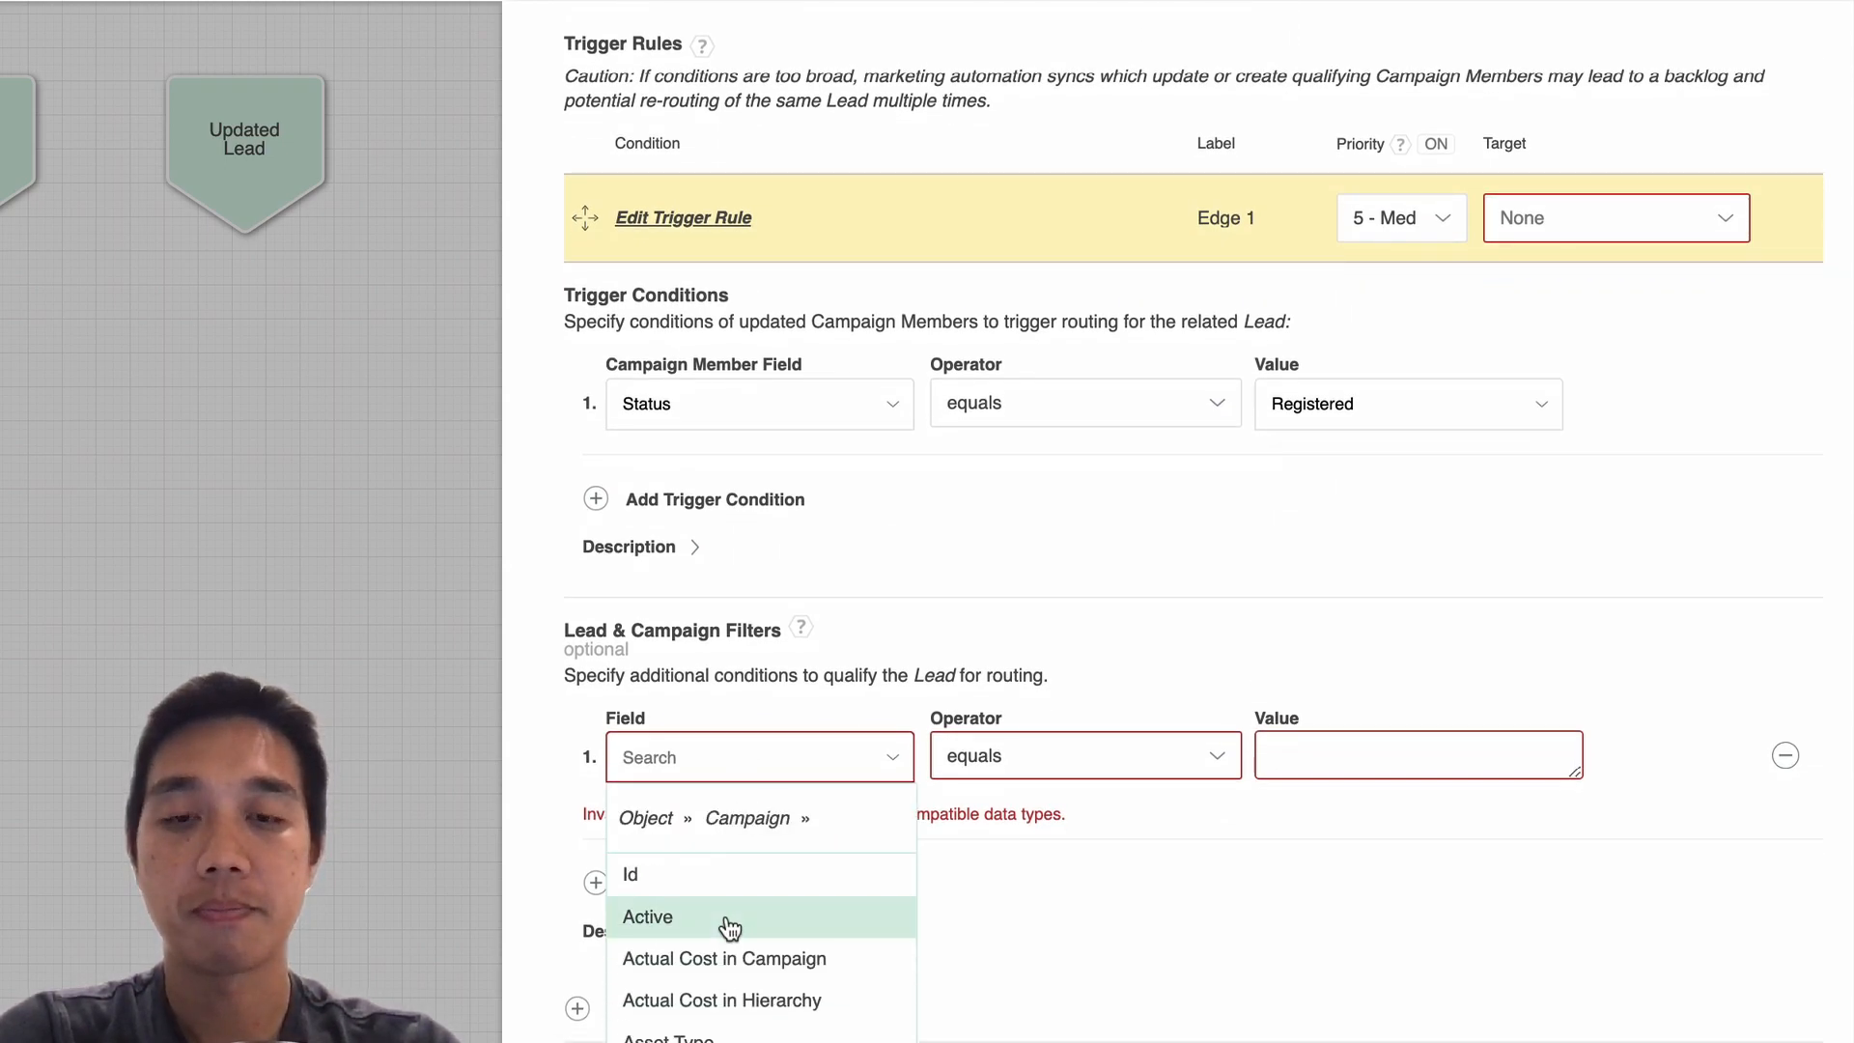
pyautogui.write('type')
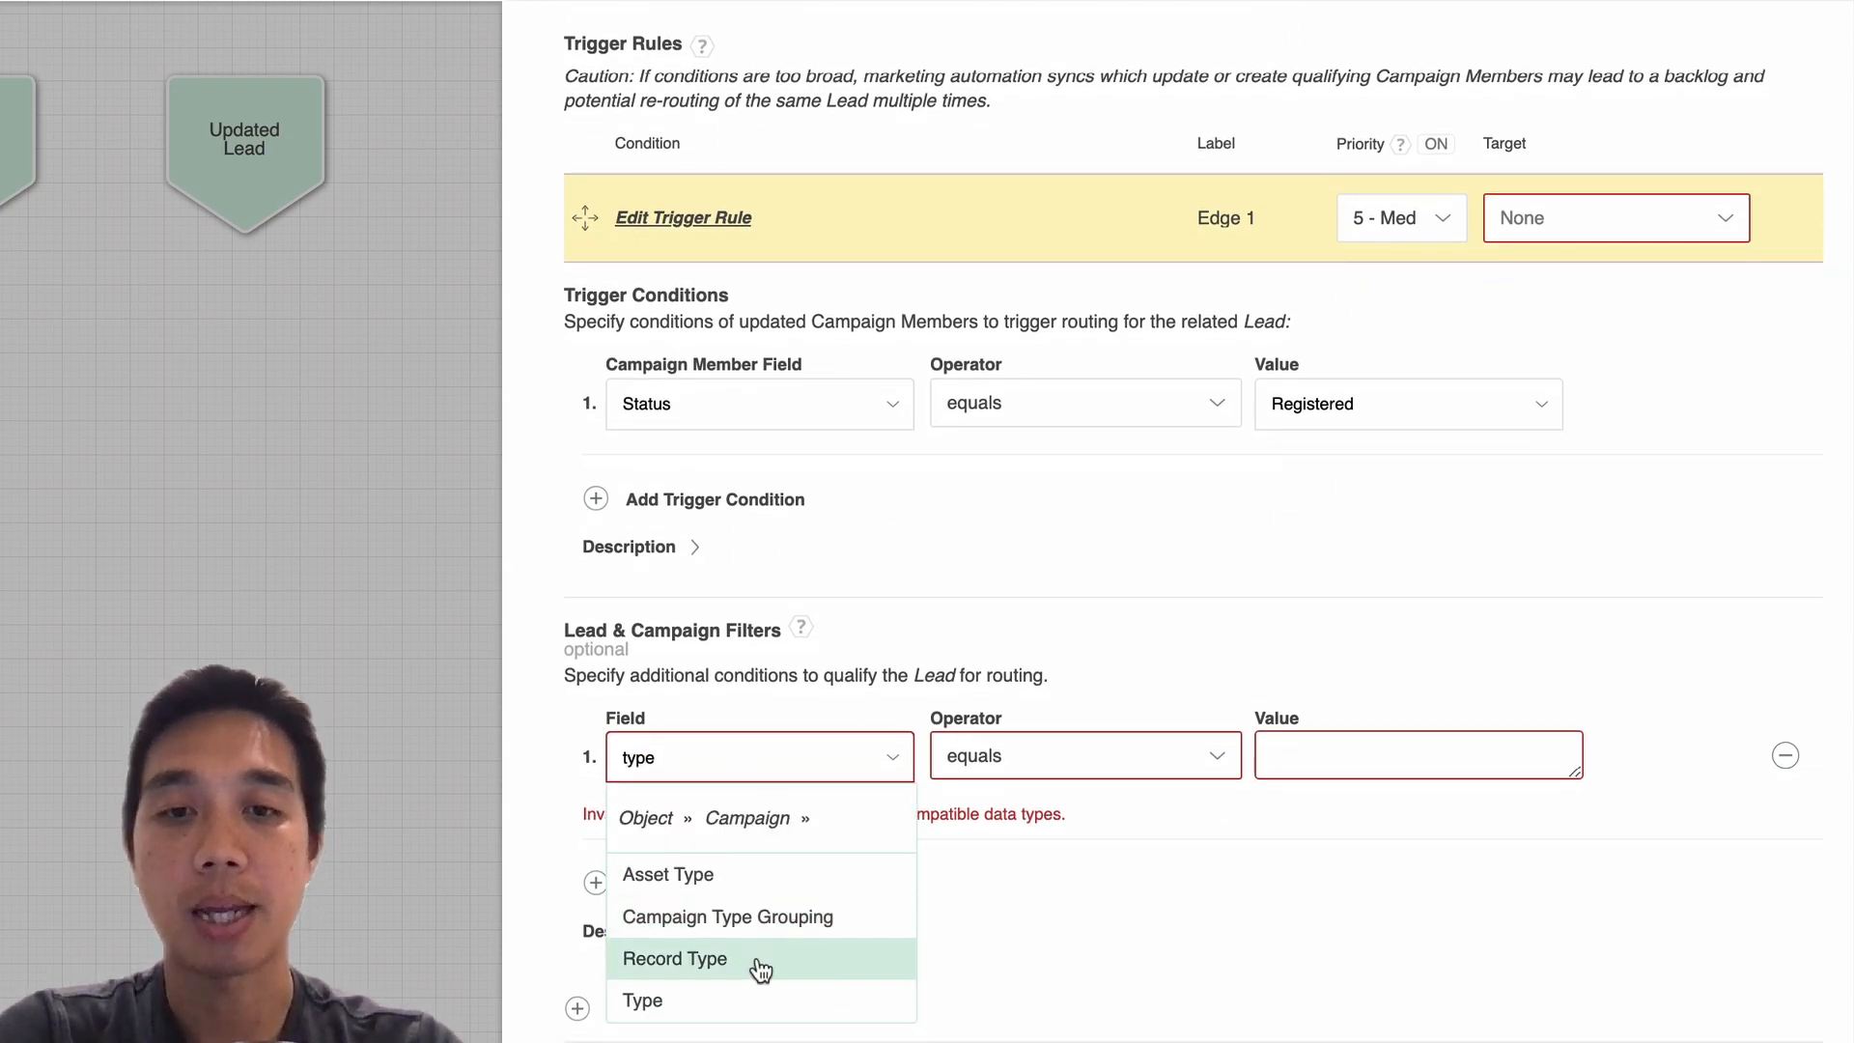
pyautogui.click(774, 994)
pyautogui.click(1395, 762)
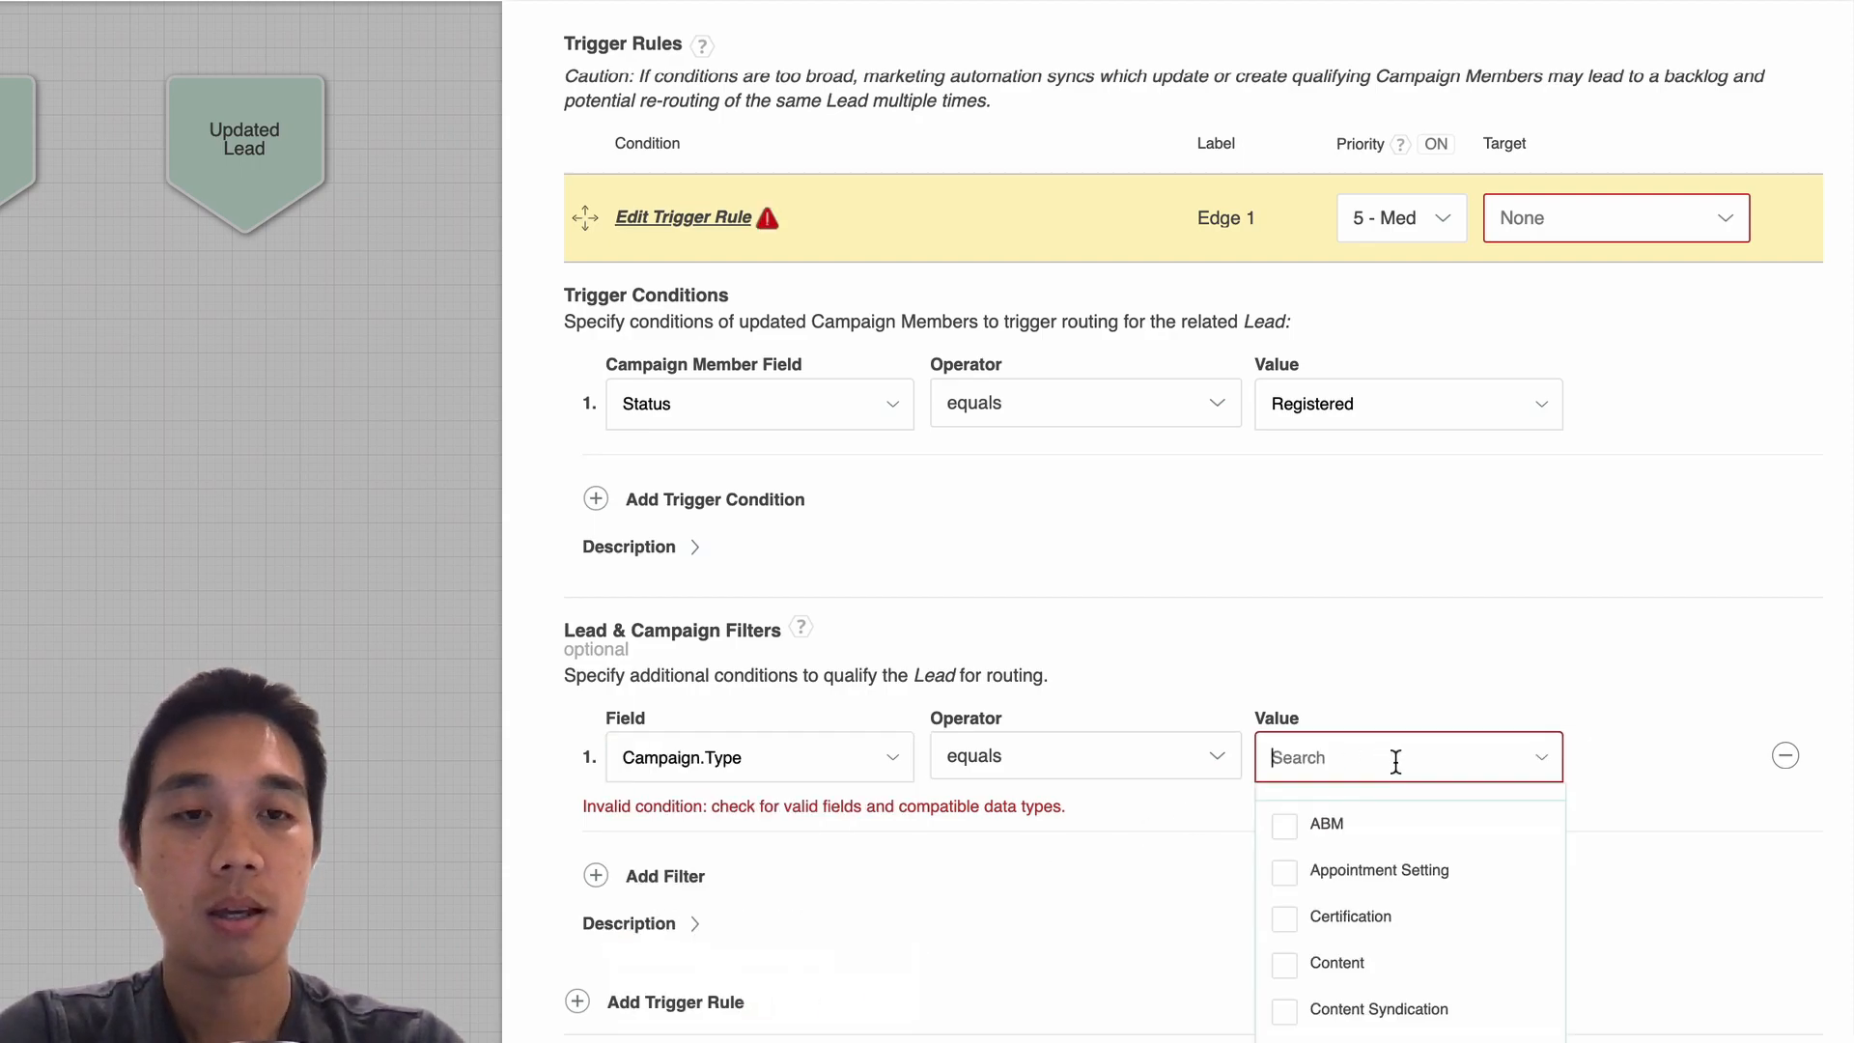
pyautogui.write('event')
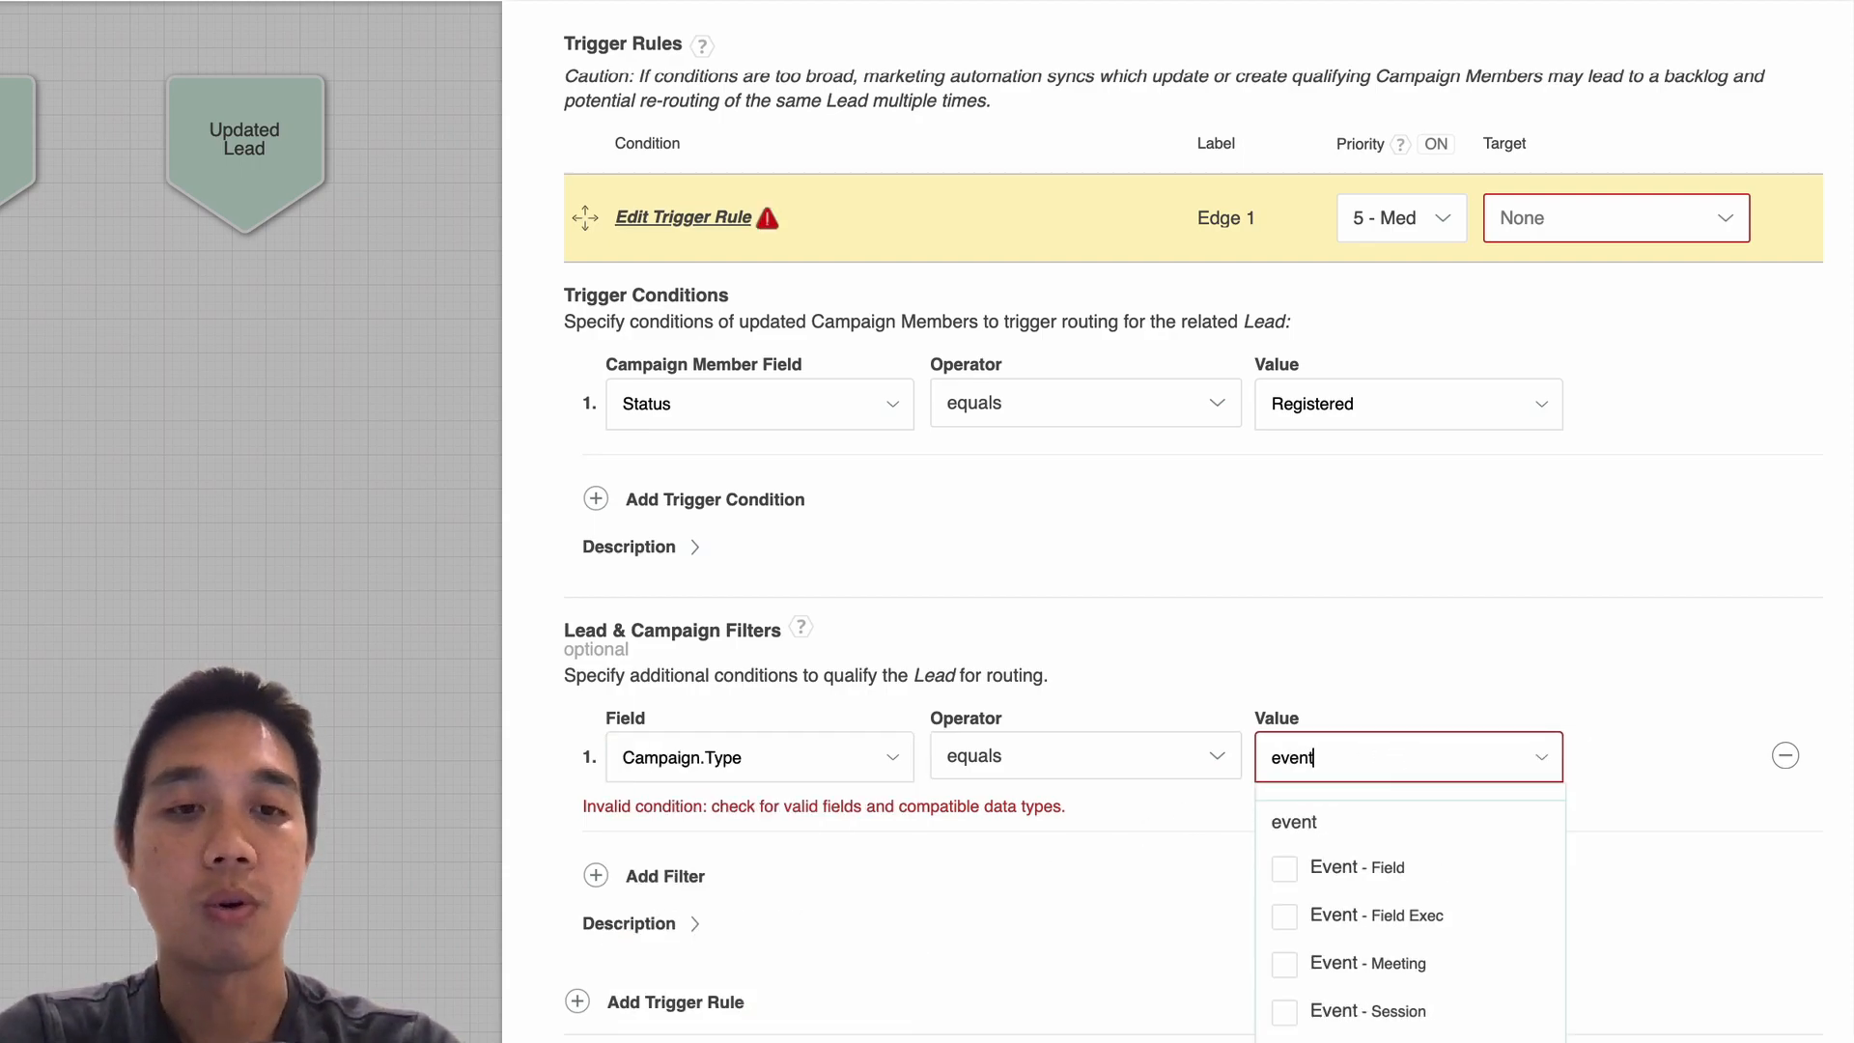
pyautogui.click(1286, 872)
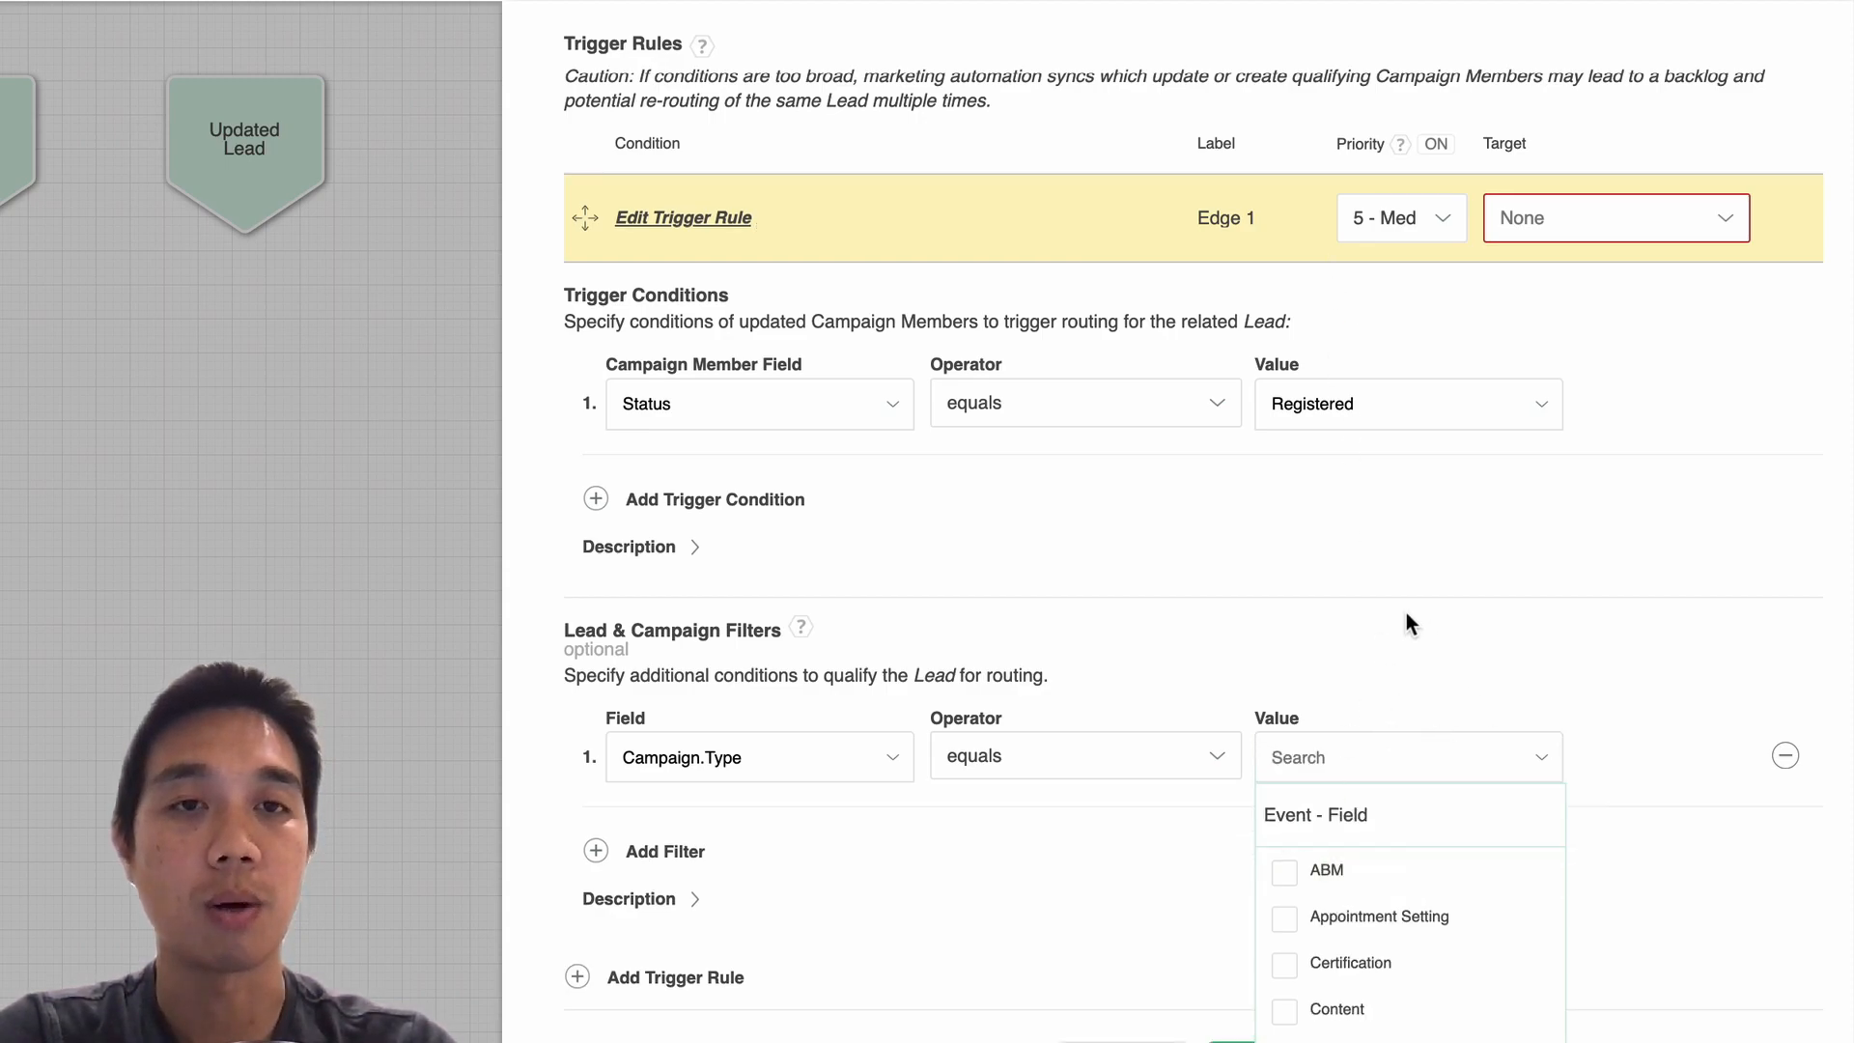
# Label the trigger rule "Registered for Event" and save the trigger node
pyautogui.click(1218, 226)
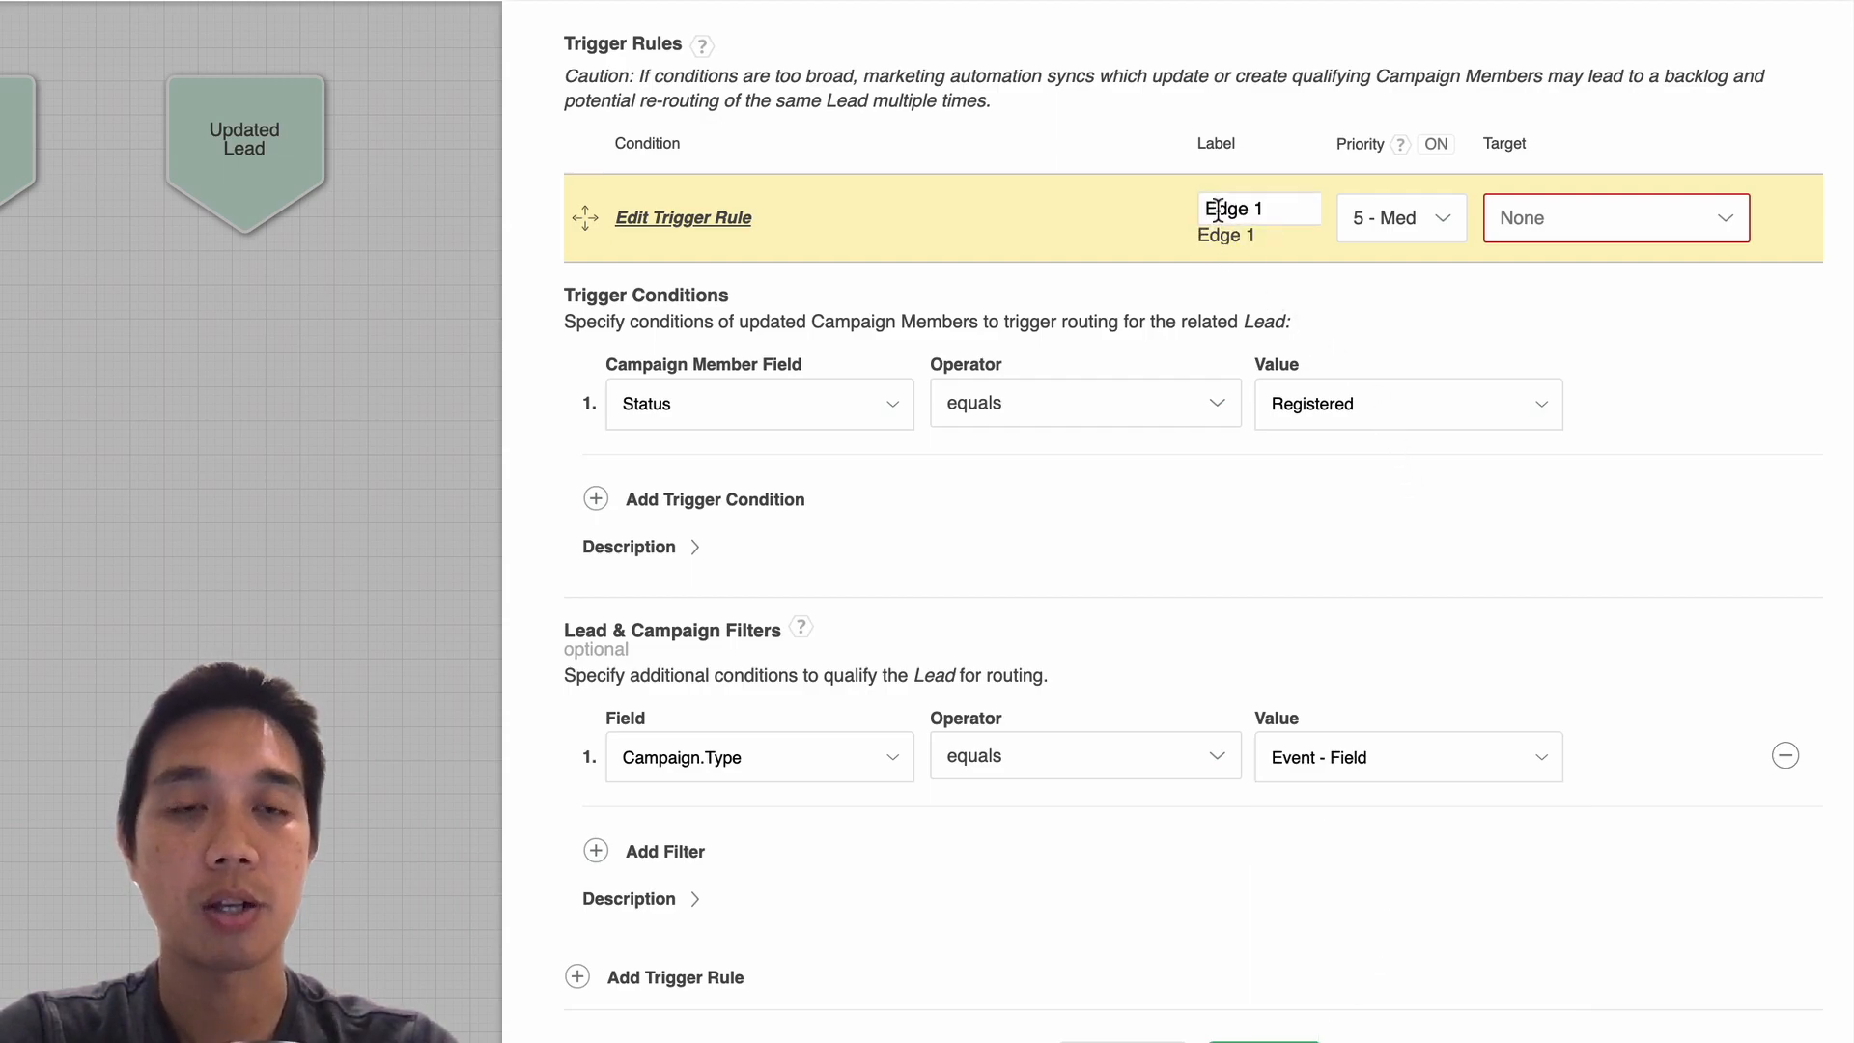
pyautogui.tripleClick(1217, 209)
pyautogui.write('Register')
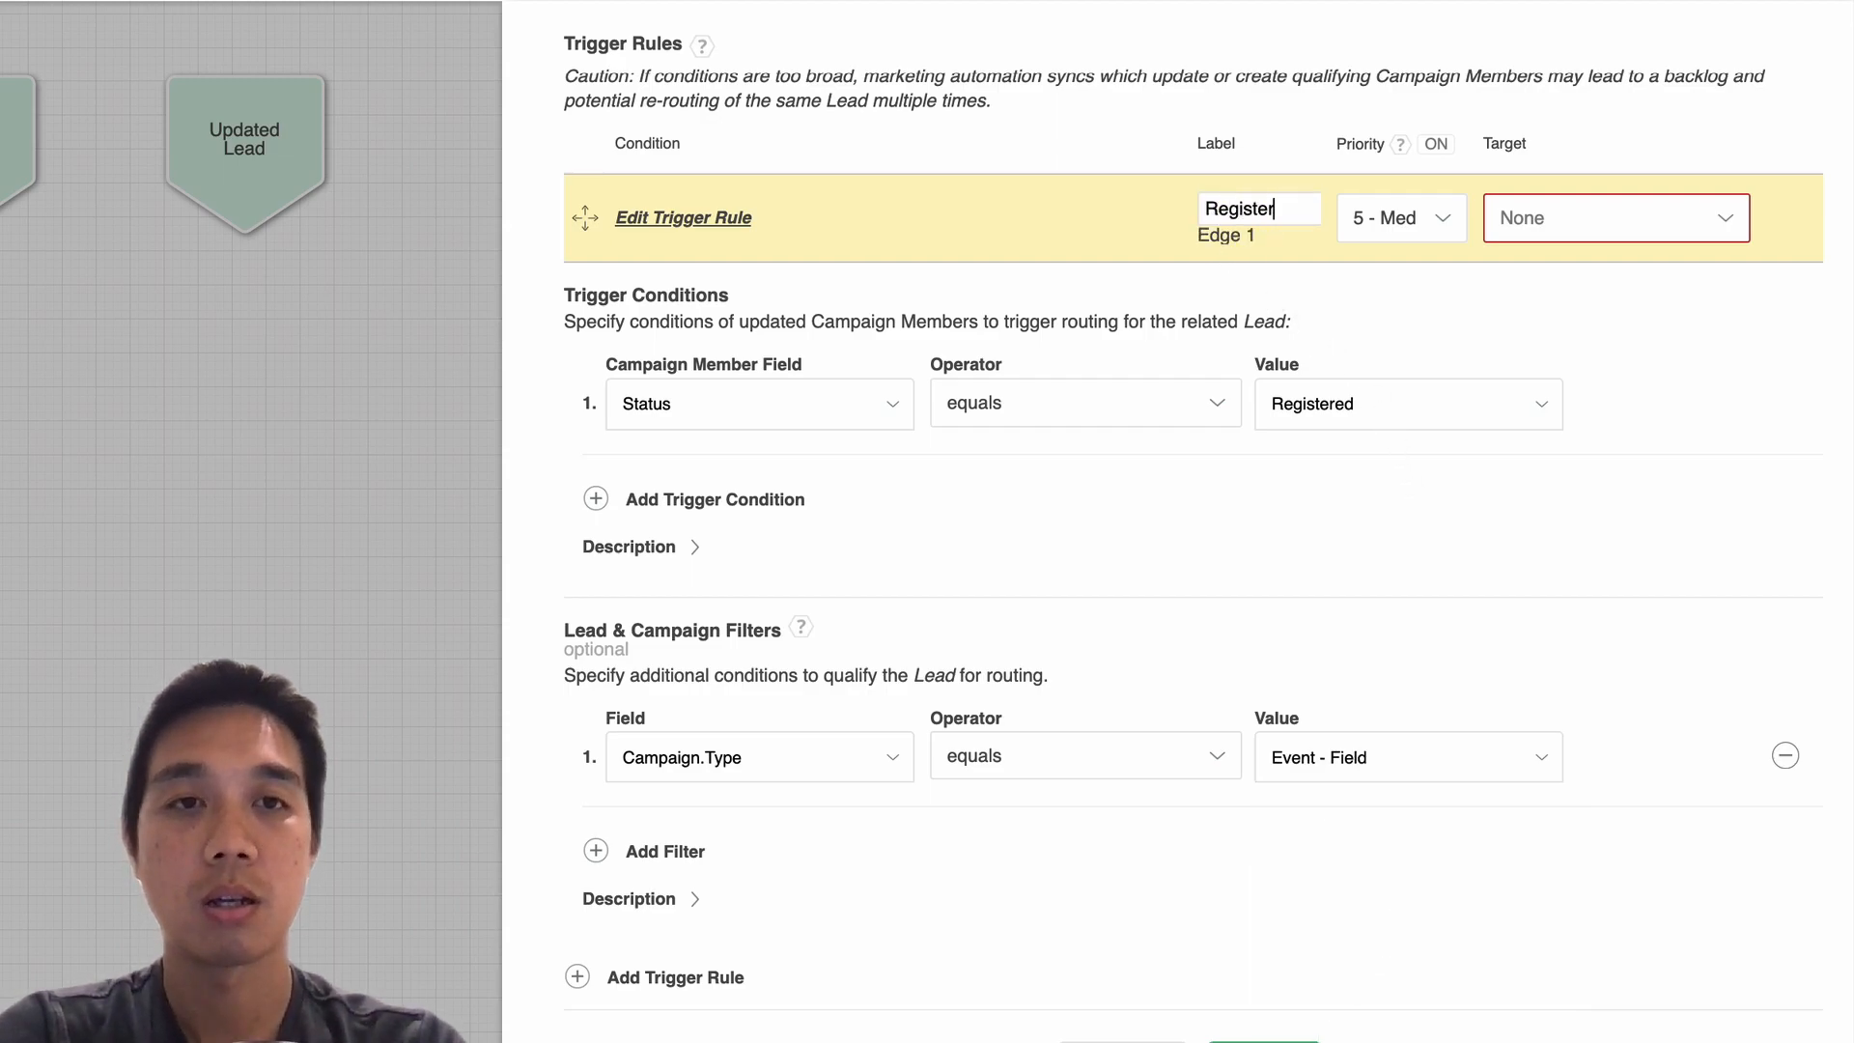
pyautogui.write('ed for Eve')
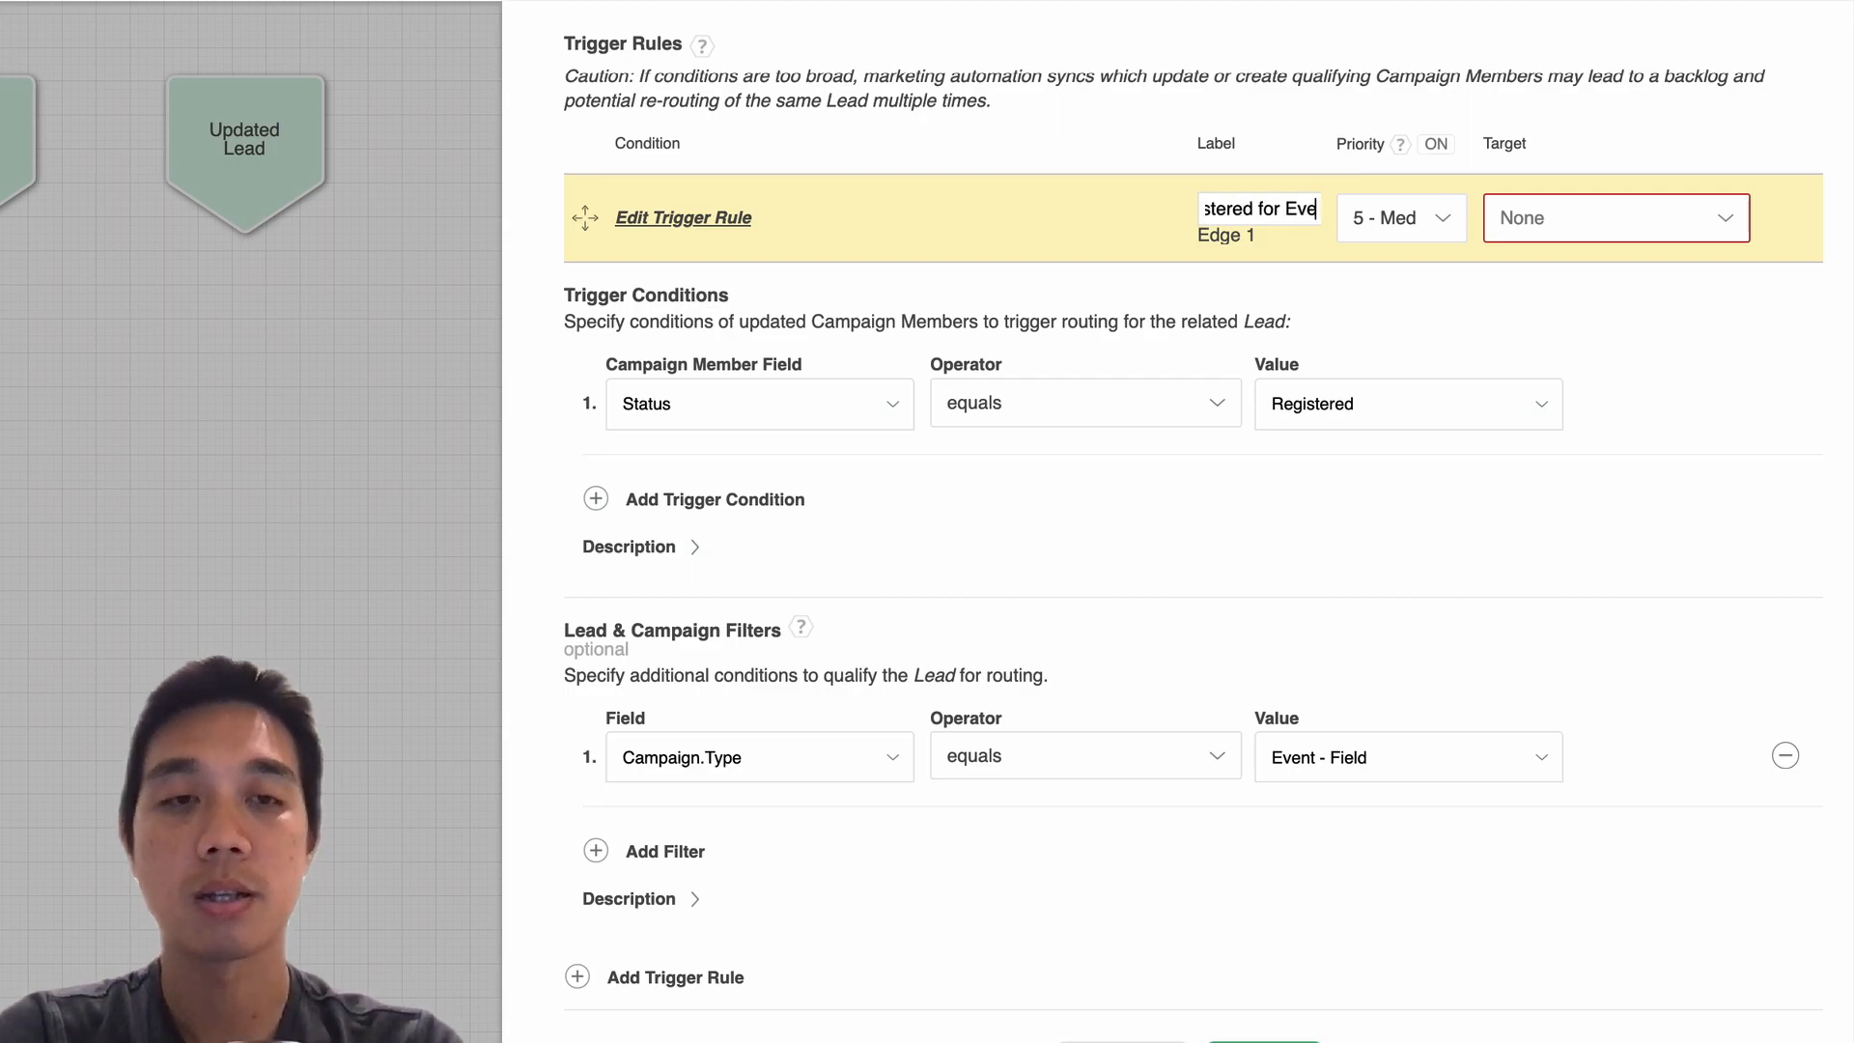
pyautogui.write('nt')
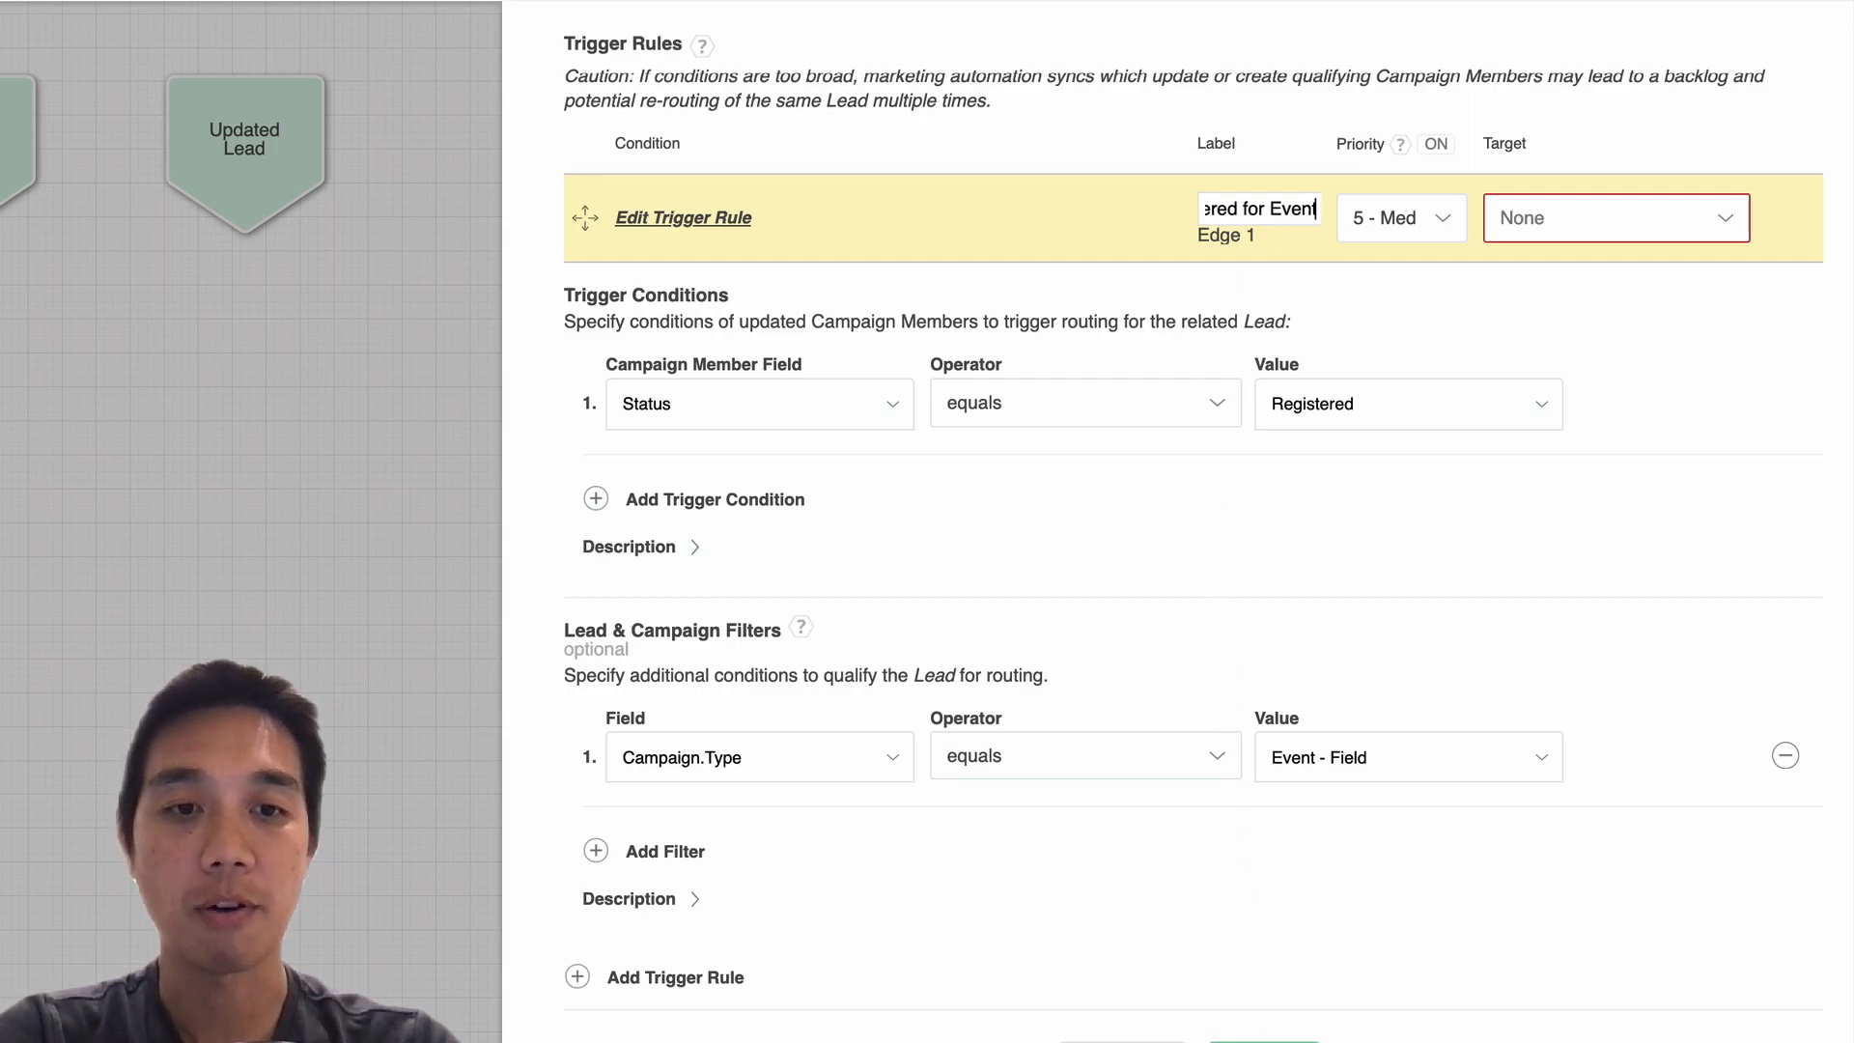
pyautogui.press('Return')
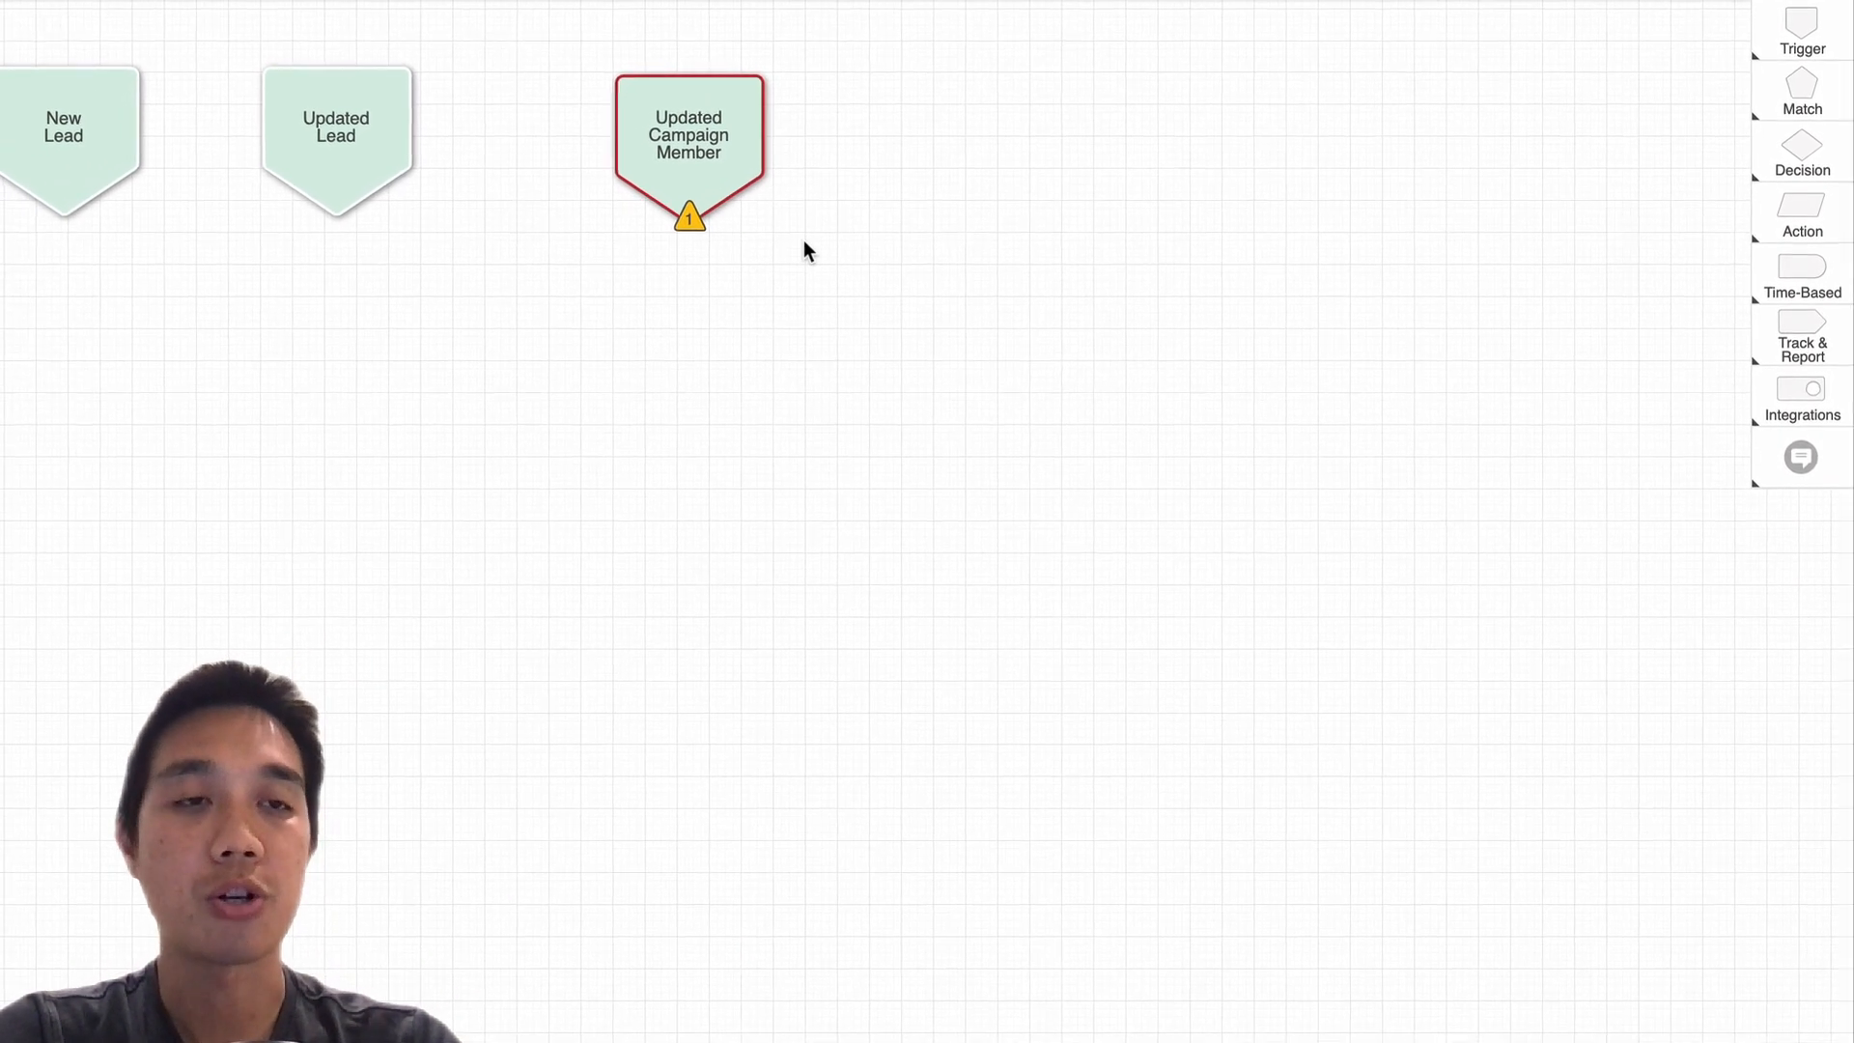
# Add a Lead to Account (L2A) match node below the Updated Campaign Member trigger and connect the trigger to it
pyautogui.click(1802, 89)
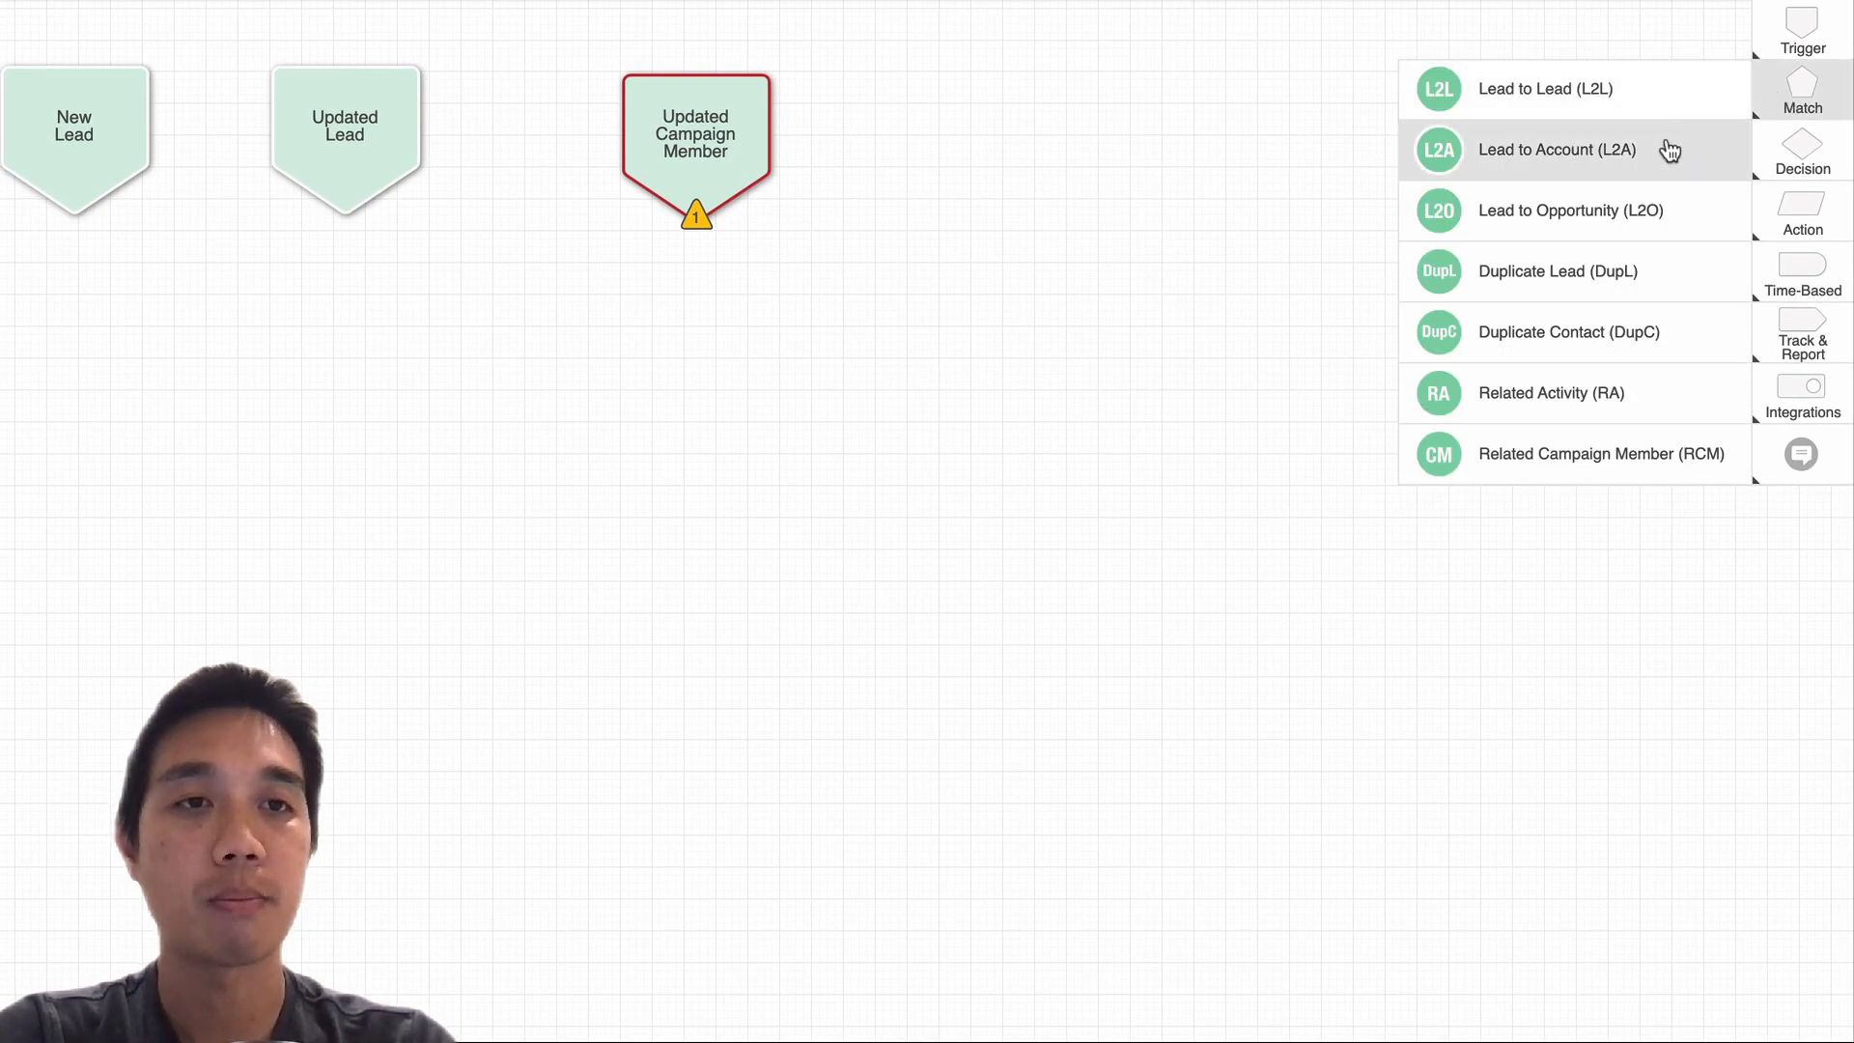
pyautogui.moveTo(1669, 149); pyautogui.dragTo(683, 364)
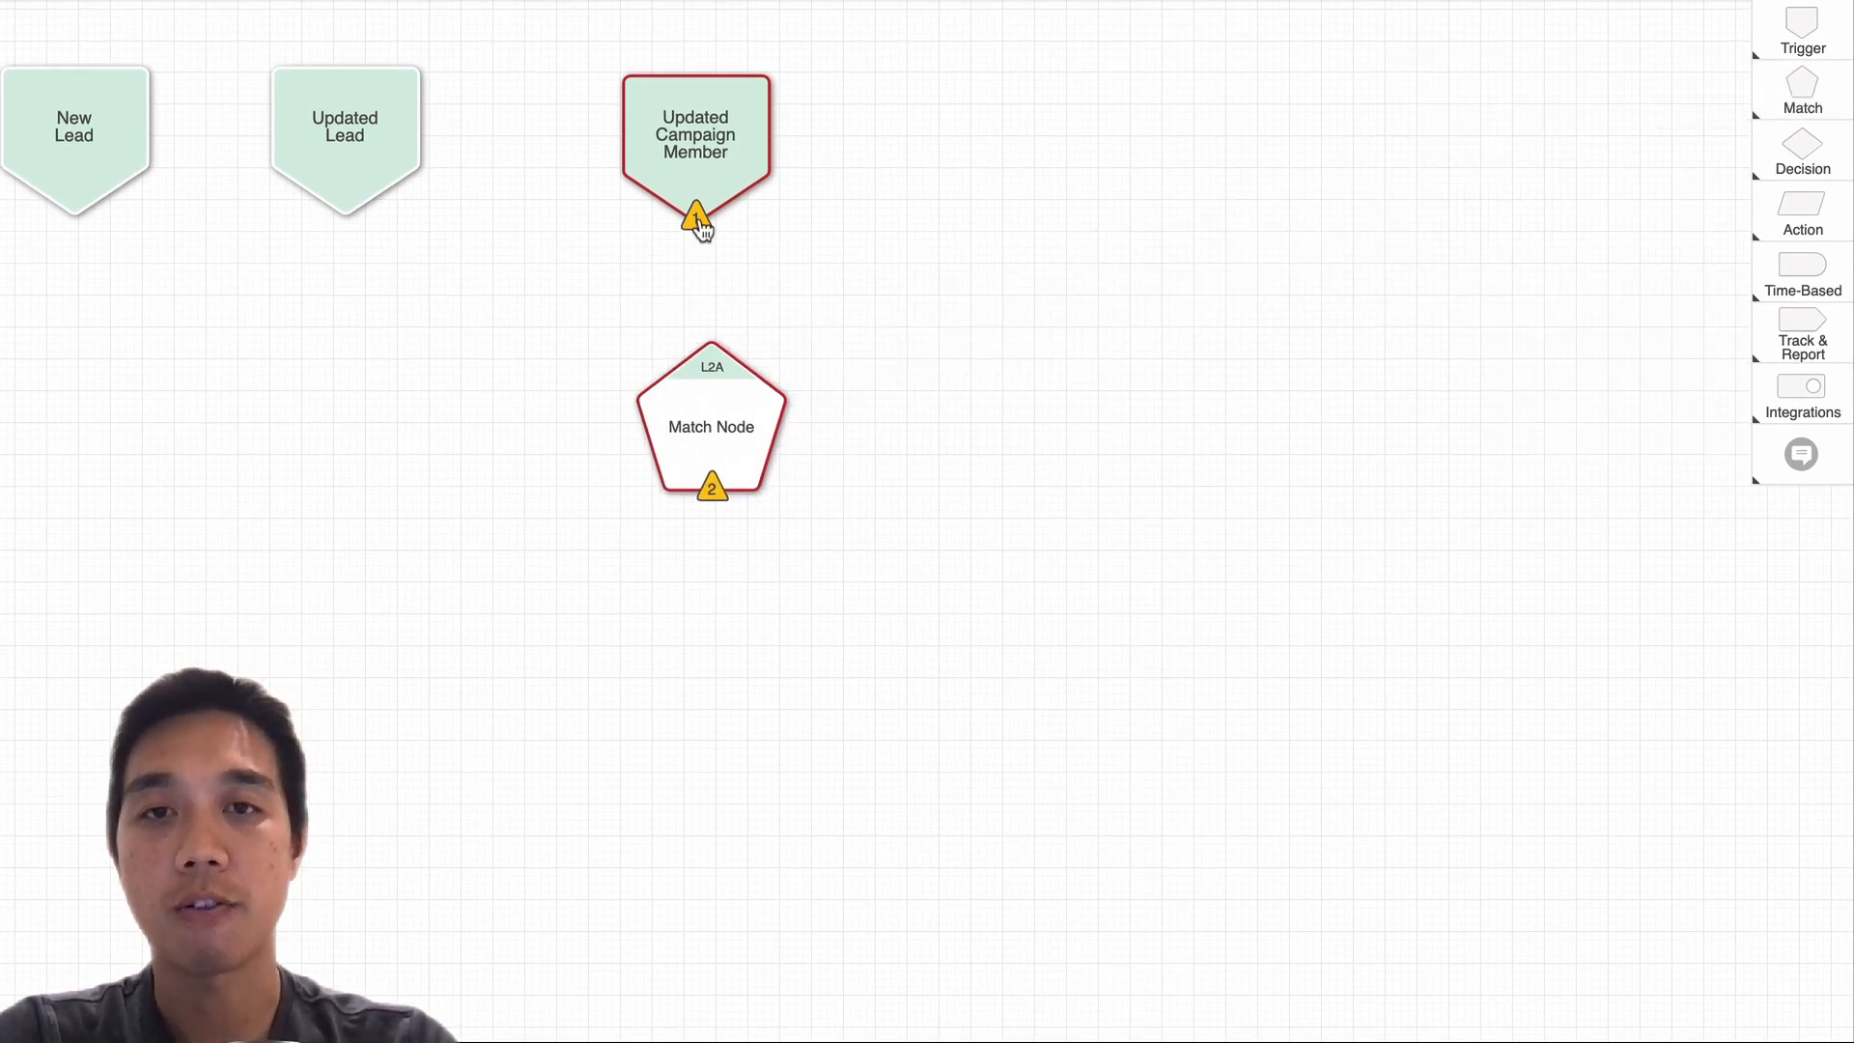
pyautogui.moveTo(732, 229); pyautogui.dragTo(711, 431)
# Add a Route to Matched Account action node and connect the match node's Match edge to it
pyautogui.click(1794, 213)
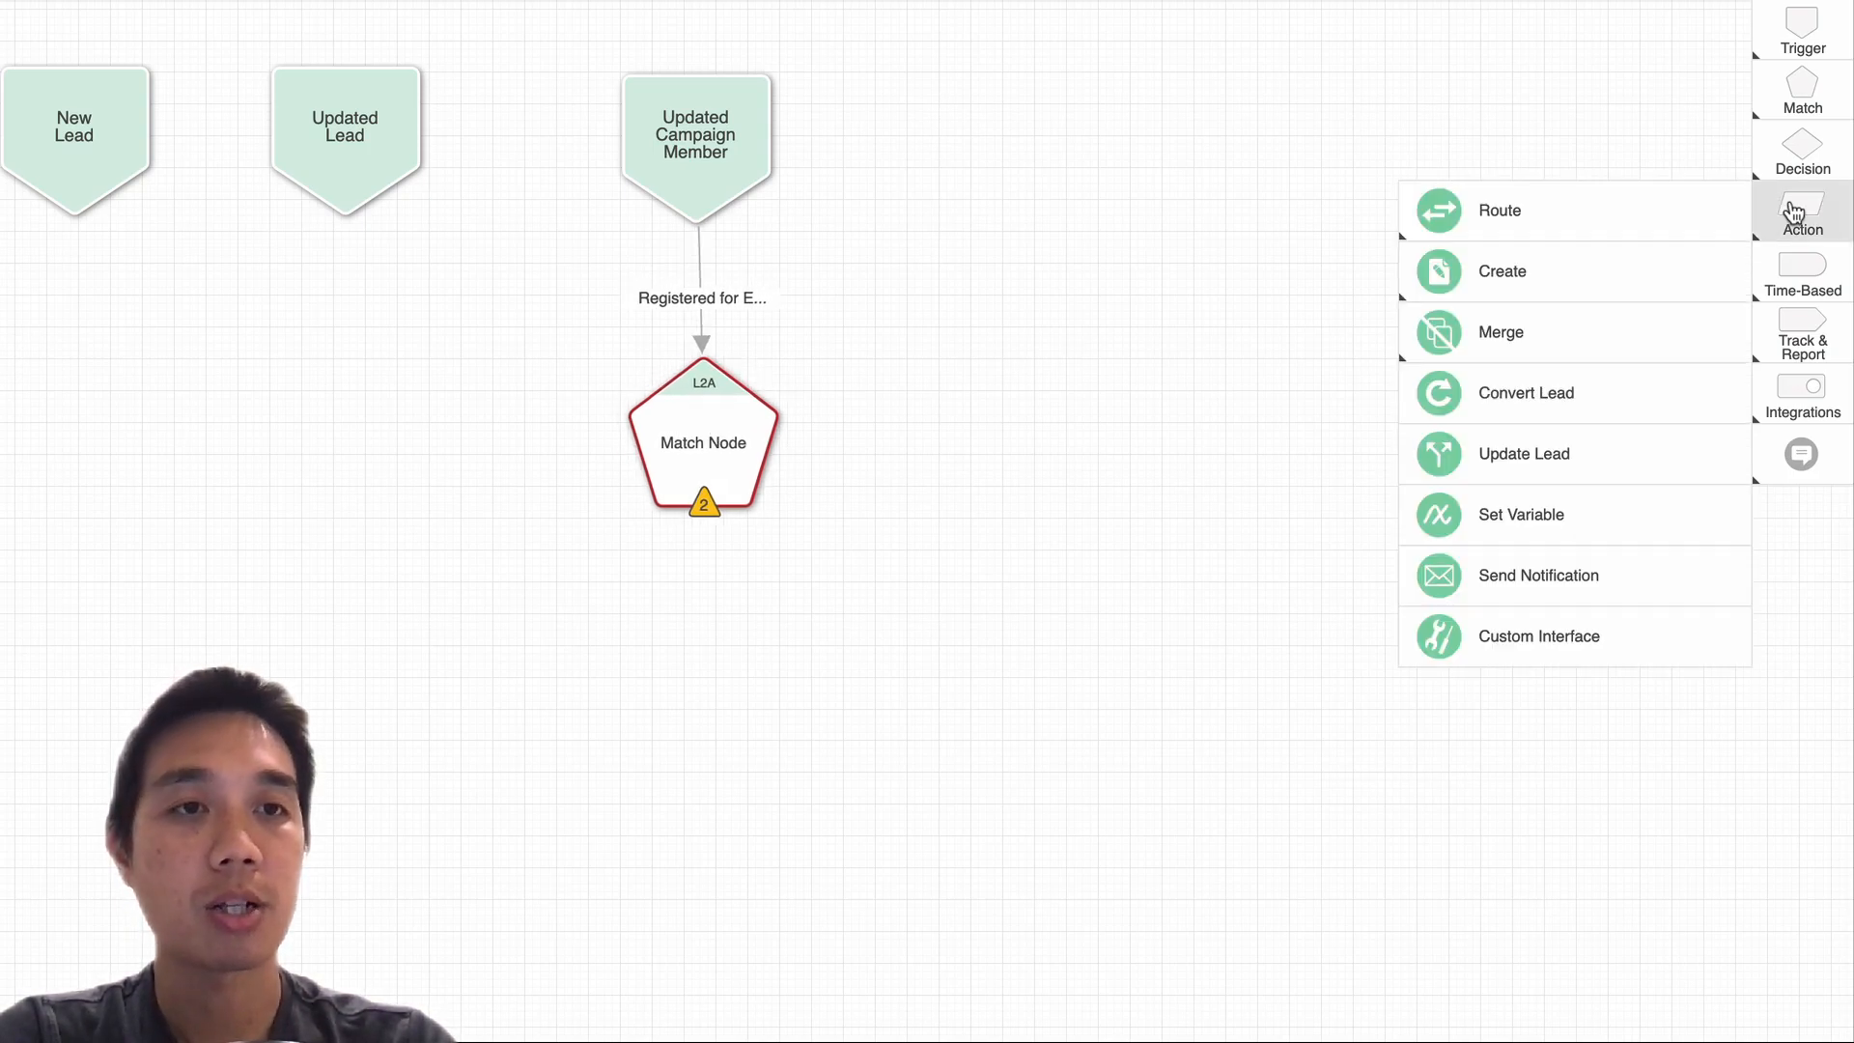
pyautogui.moveTo(1613, 215)
pyautogui.moveTo(1337, 286); pyautogui.dragTo(968, 495)
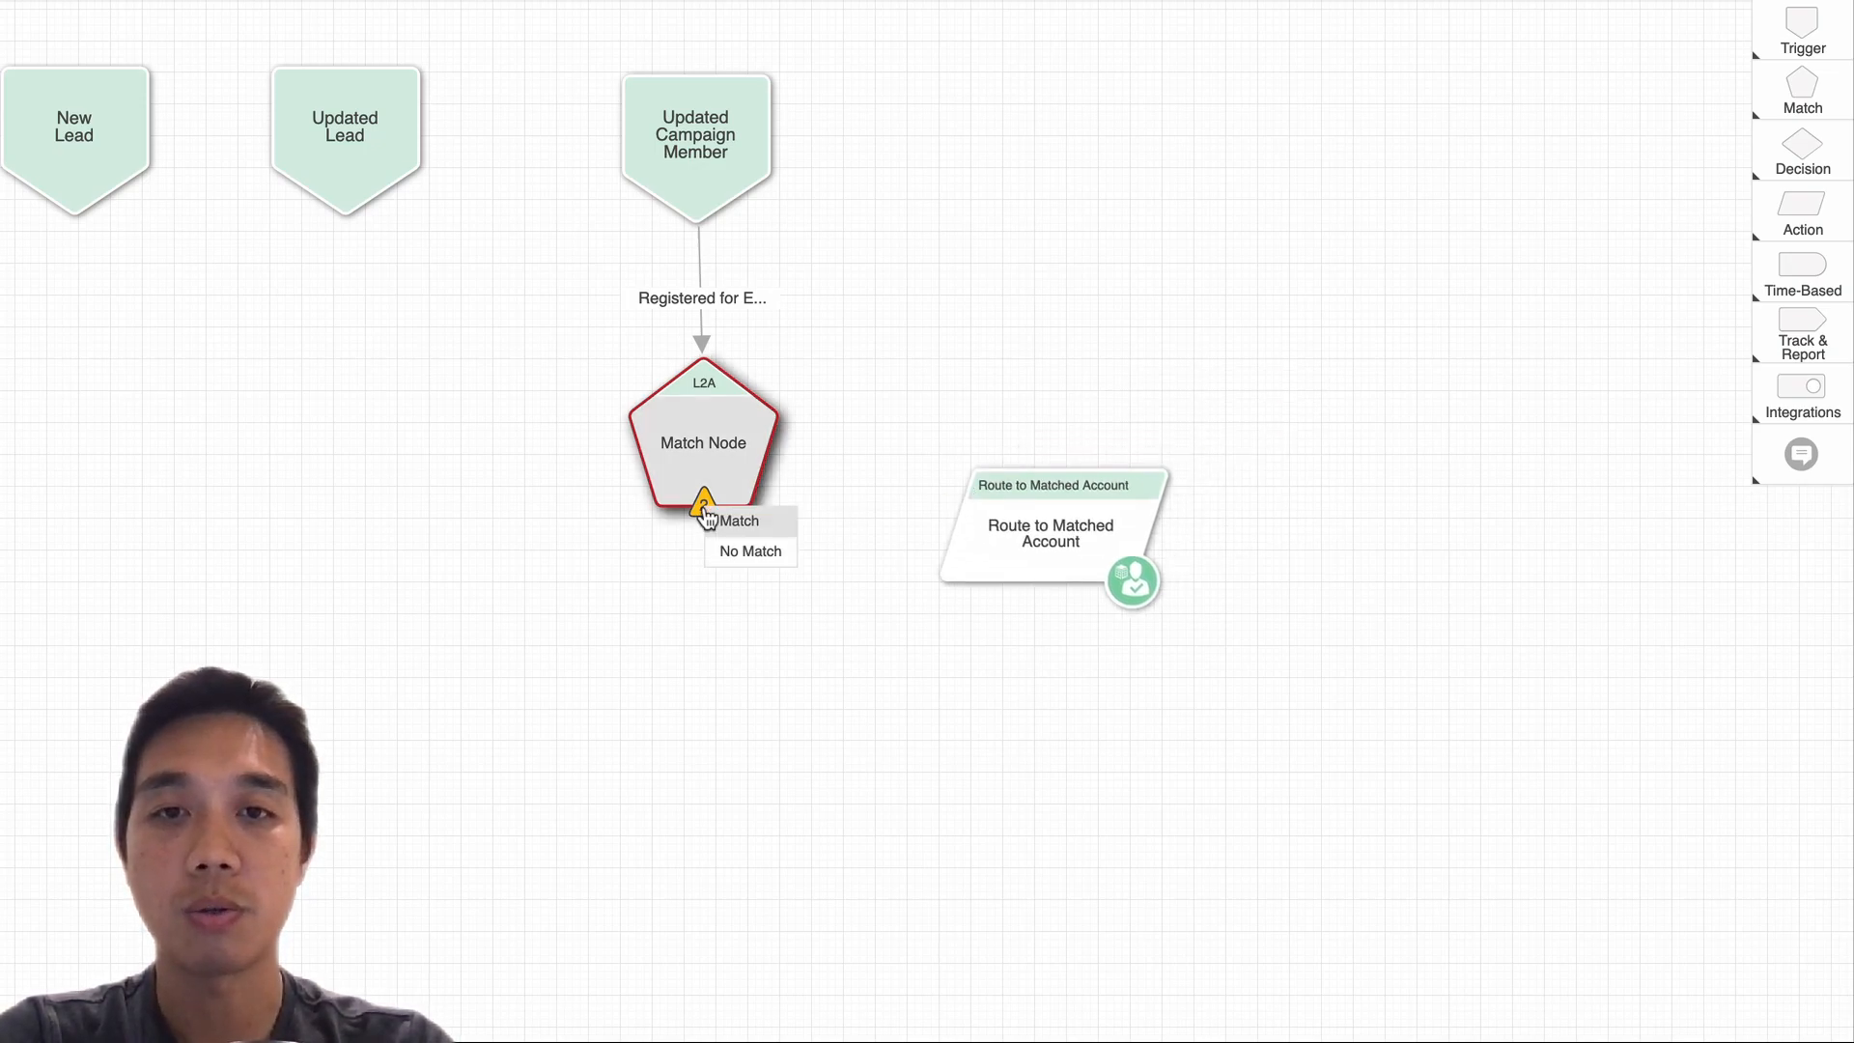
pyautogui.moveTo(729, 518); pyautogui.dragTo(1041, 536)
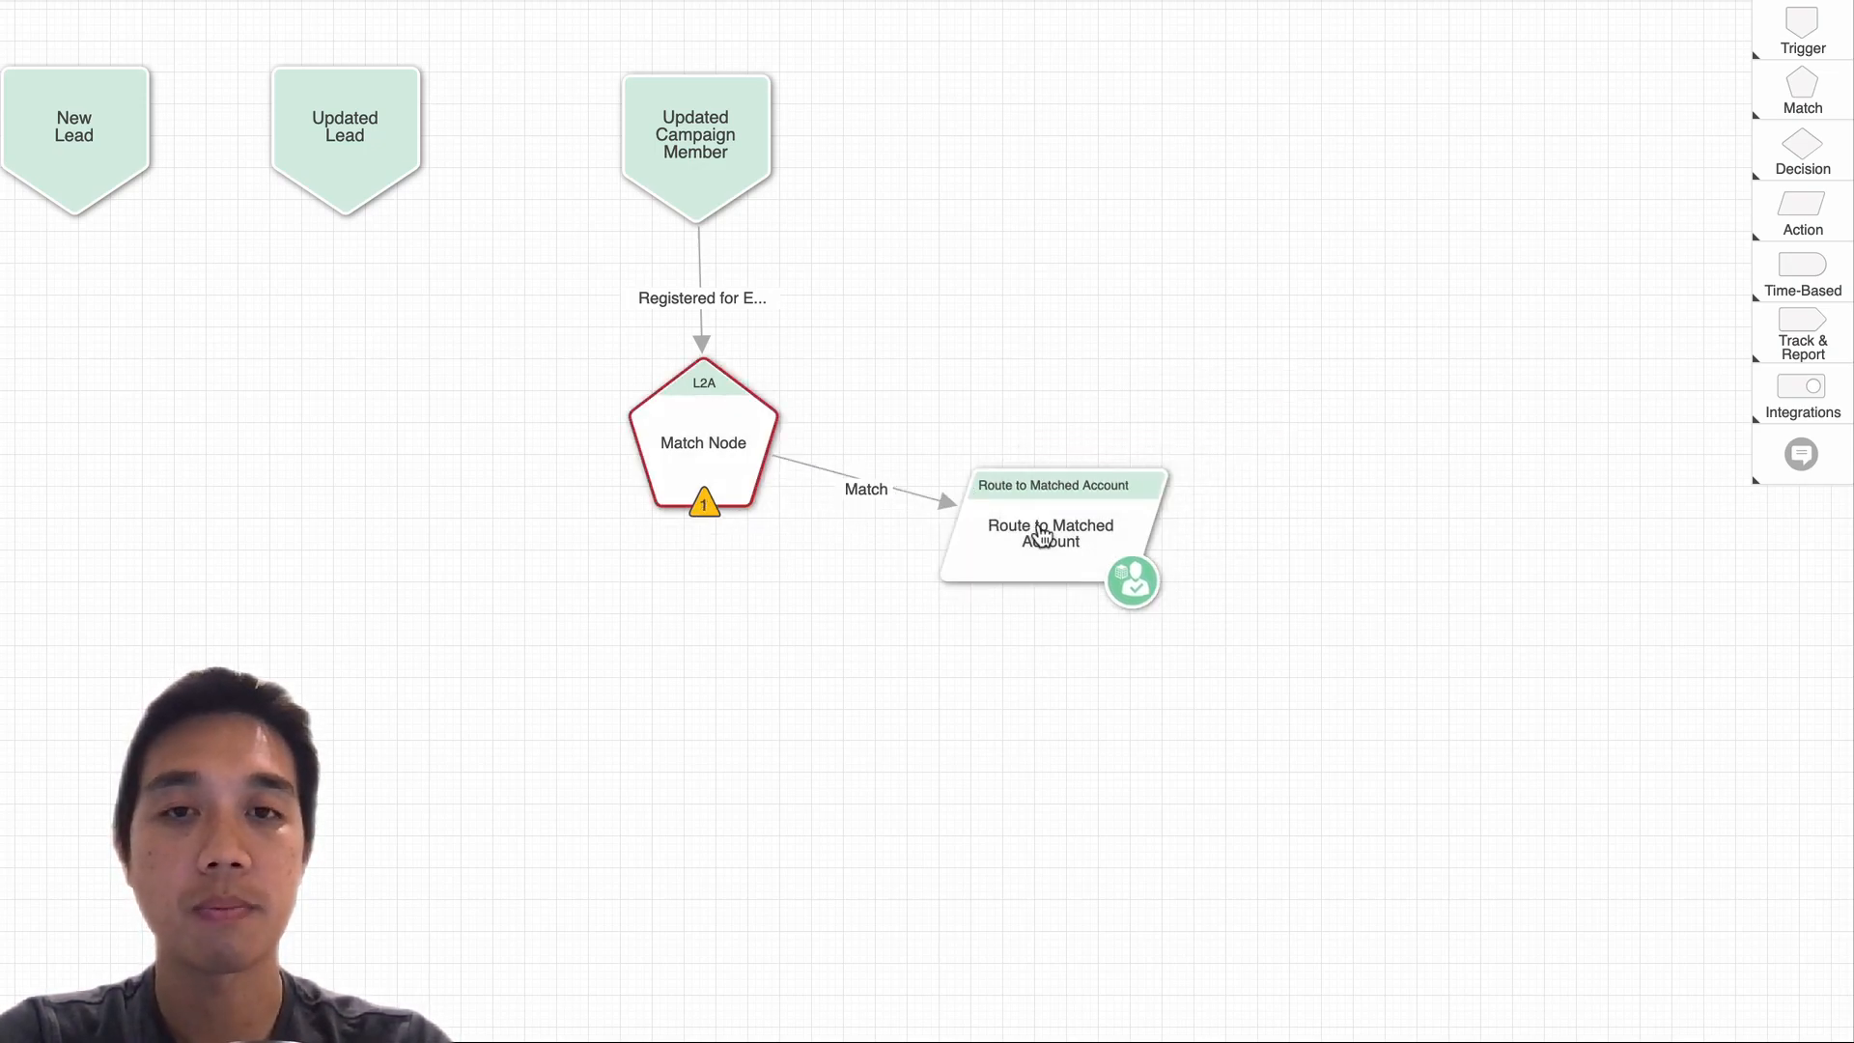
# Add a Route to Round Robin node, connect the No Match edge to it, and align the Route to Matched Account node with it
pyautogui.moveTo(1801, 208)
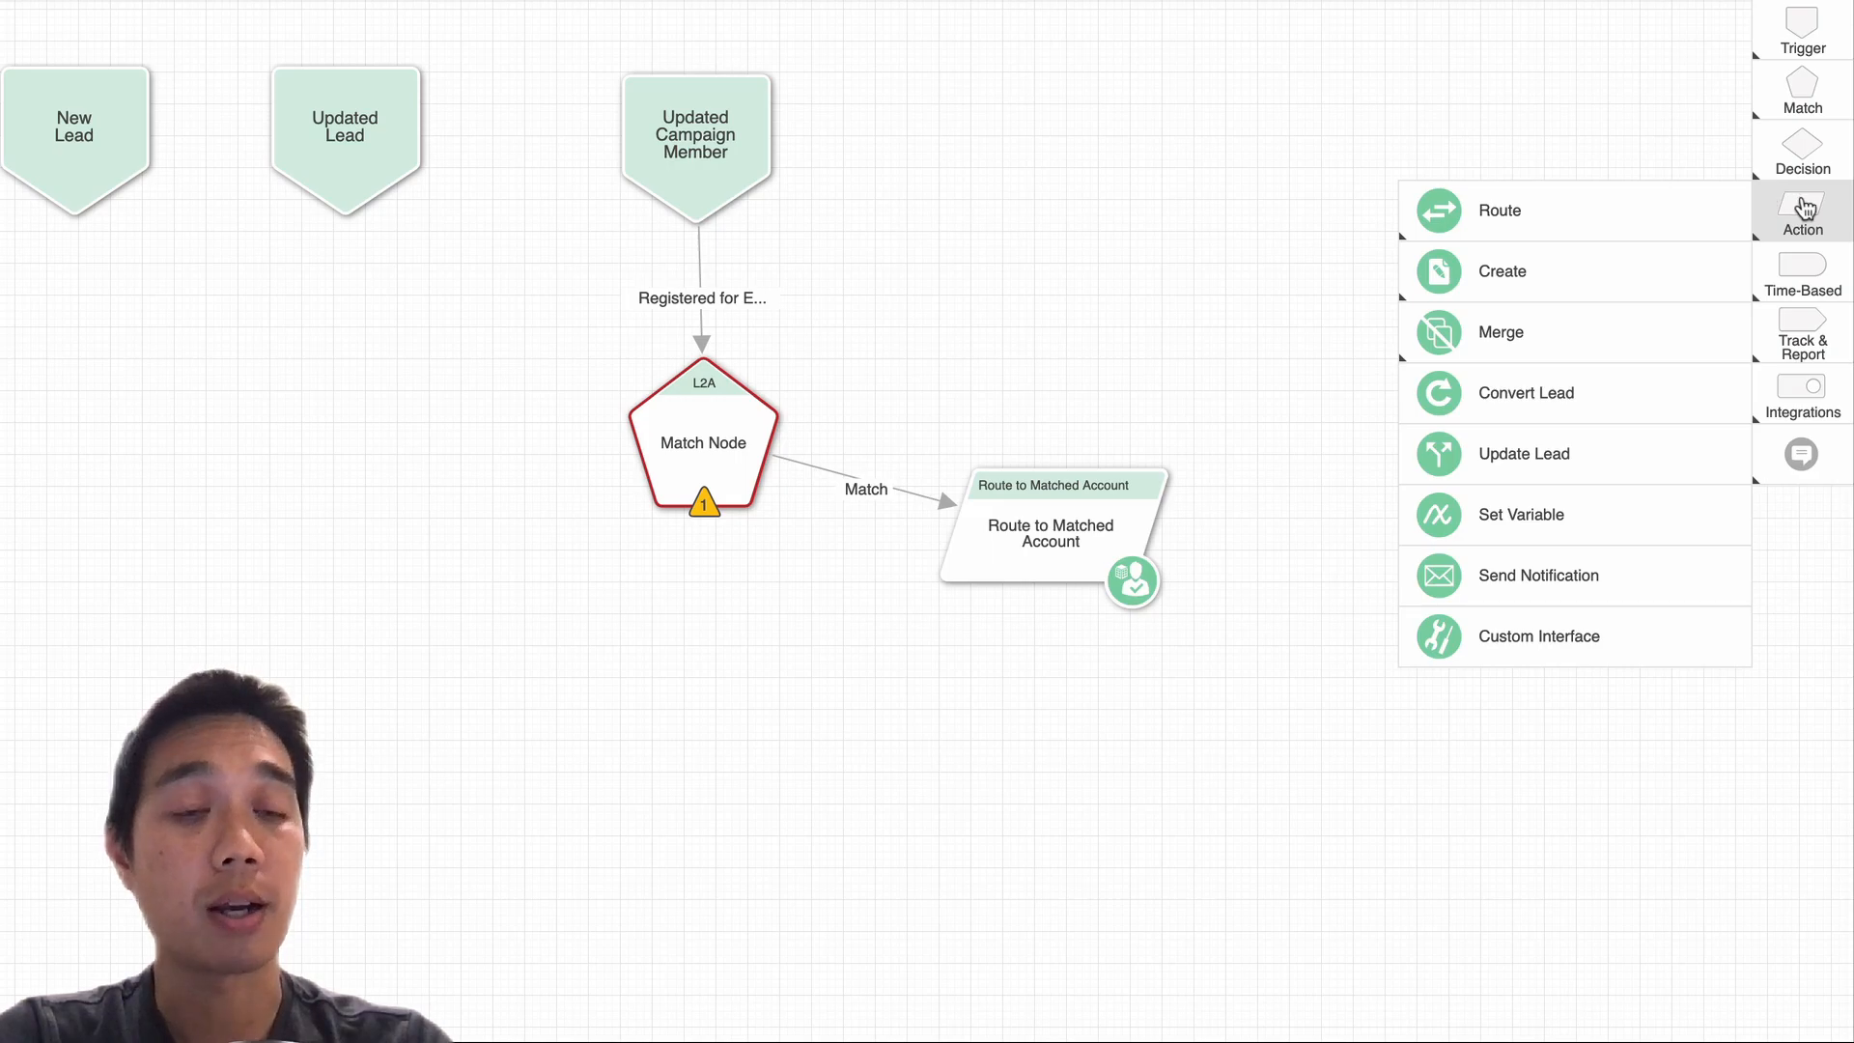
pyautogui.moveTo(1695, 209)
pyautogui.moveTo(1266, 704); pyautogui.dragTo(357, 603)
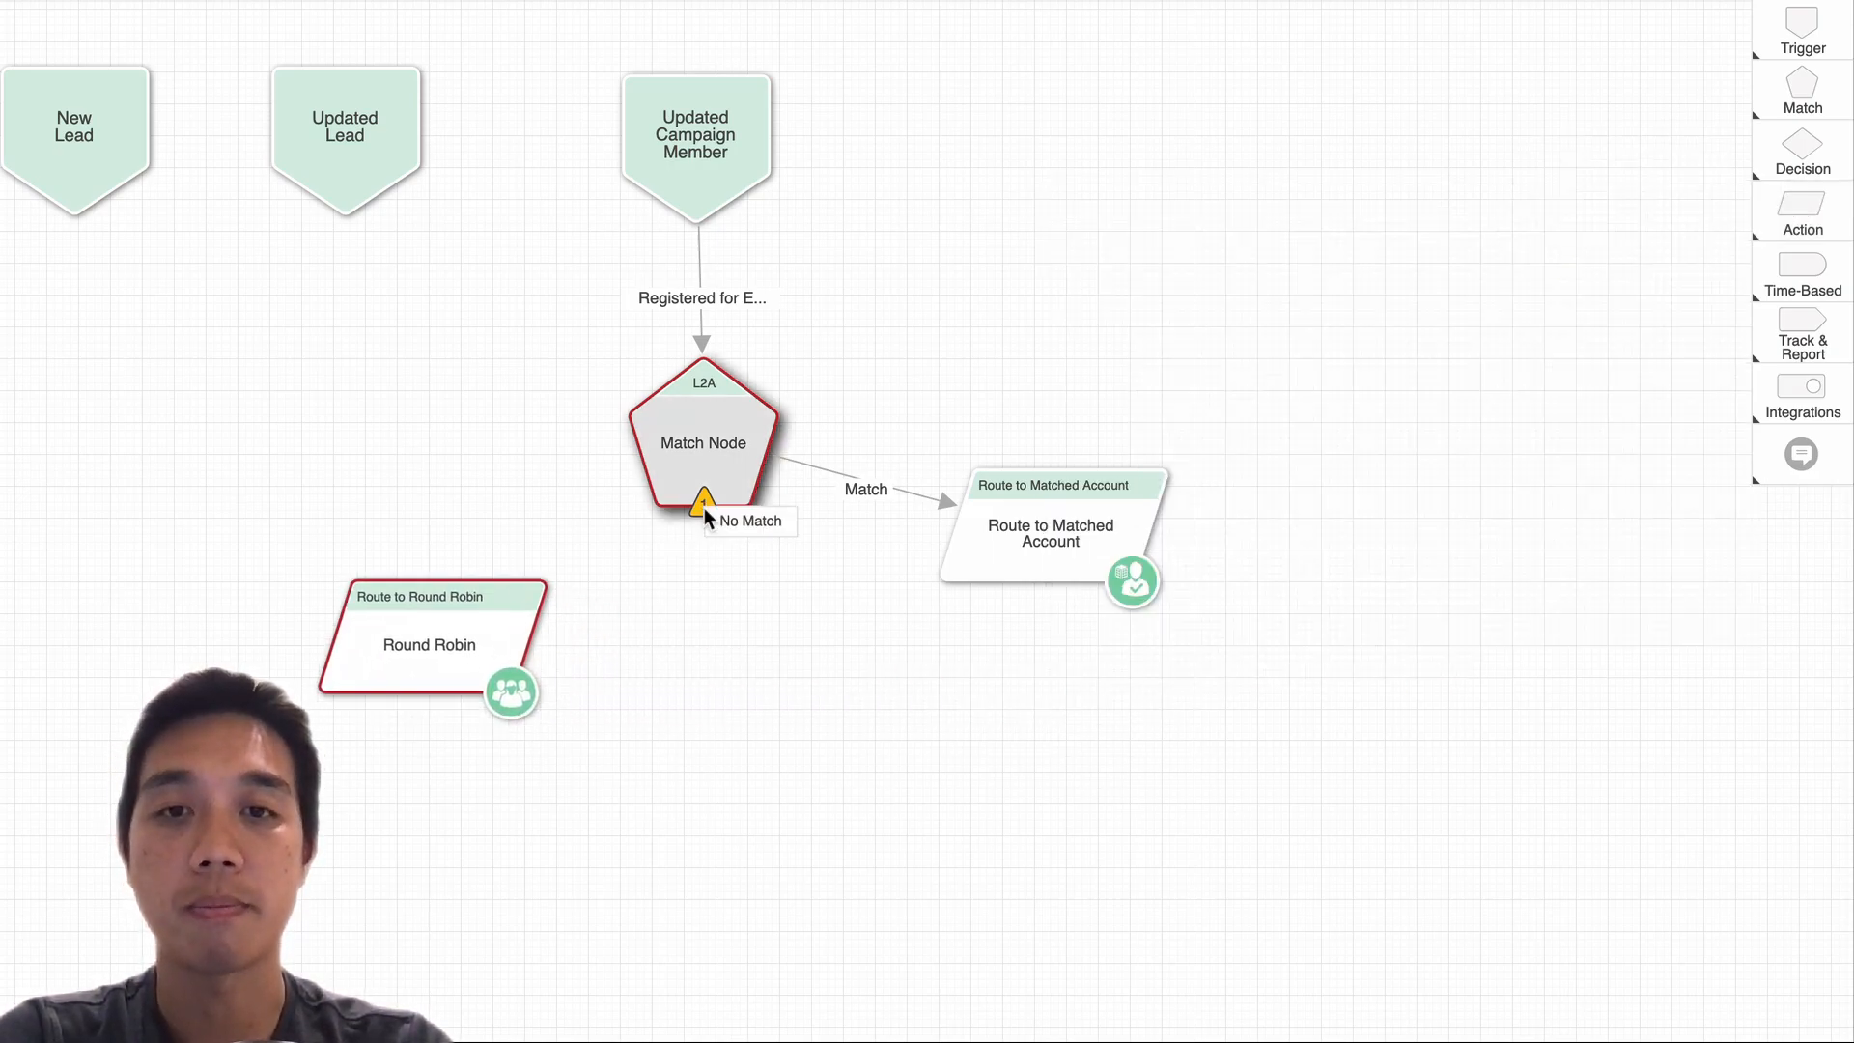
pyautogui.moveTo(744, 527); pyautogui.dragTo(529, 625)
pyautogui.moveTo(1019, 526); pyautogui.dragTo(959, 635)
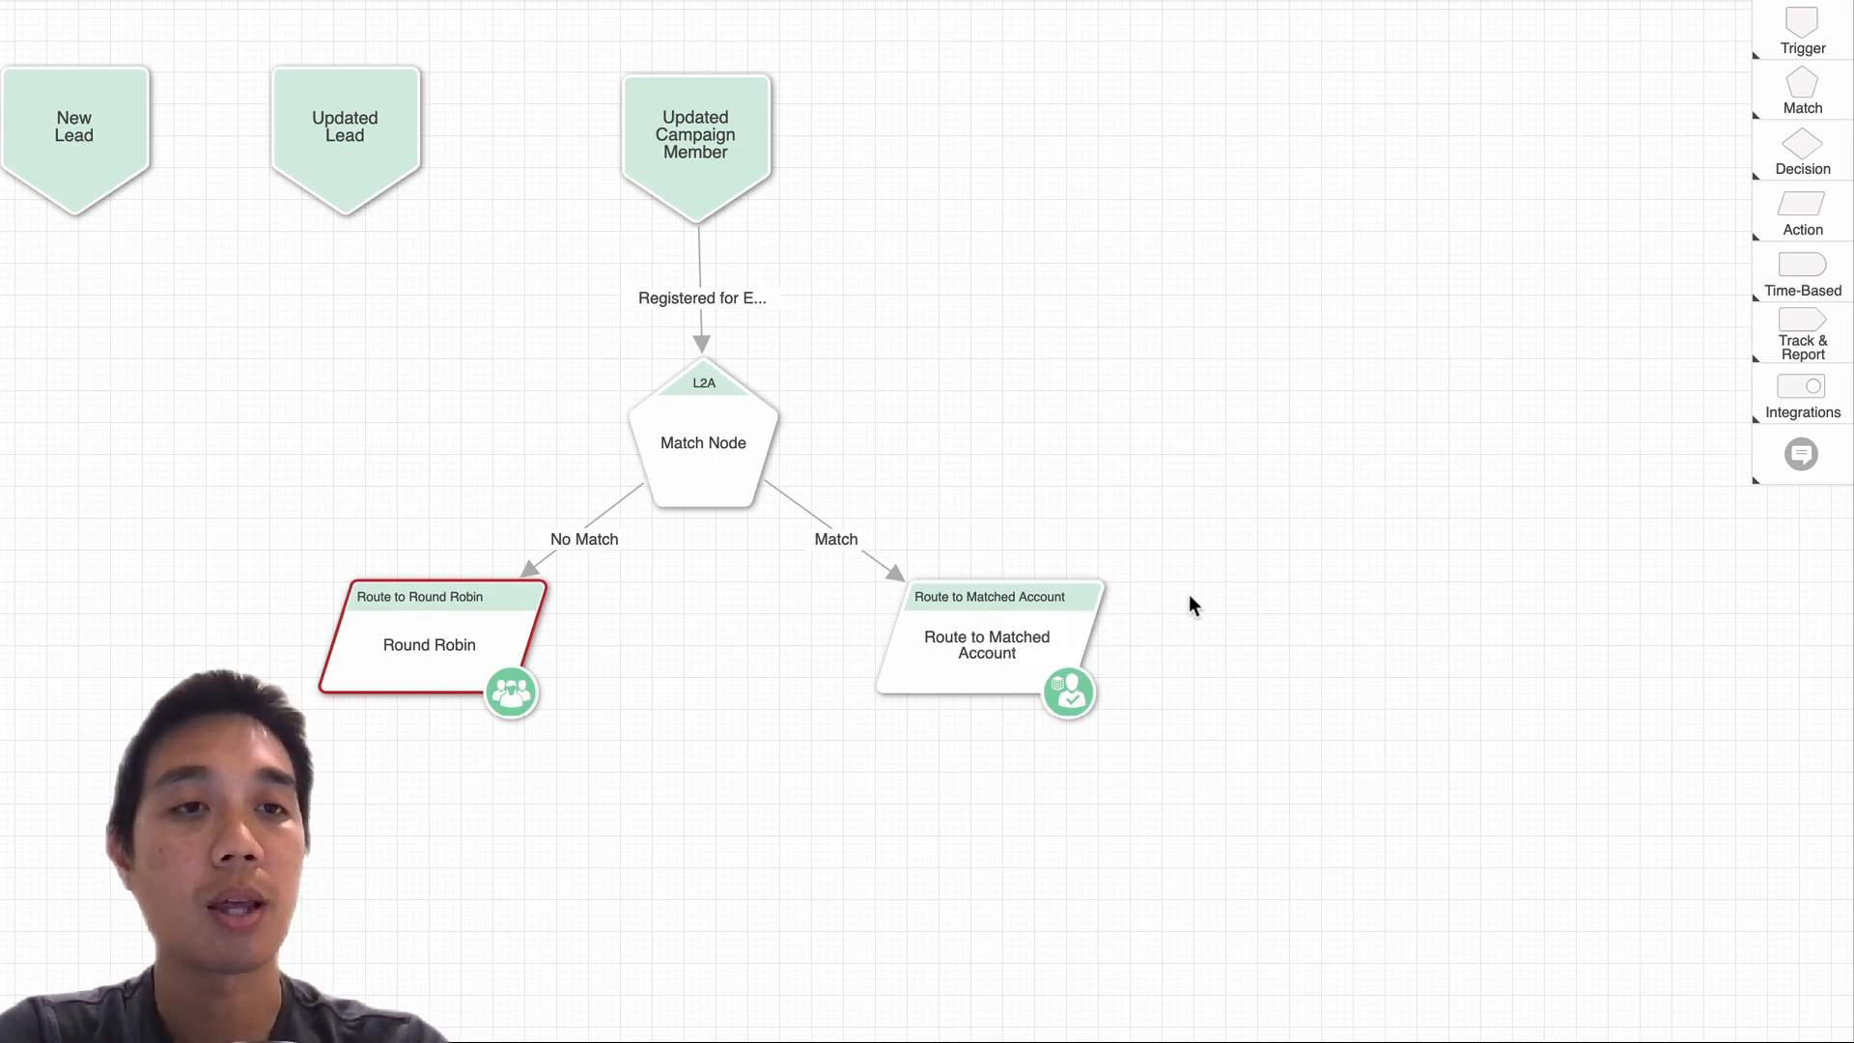
# Add a Salesloft Add to Cadence node below the Route to Matched Account node and open its settings
pyautogui.moveTo(1798, 391)
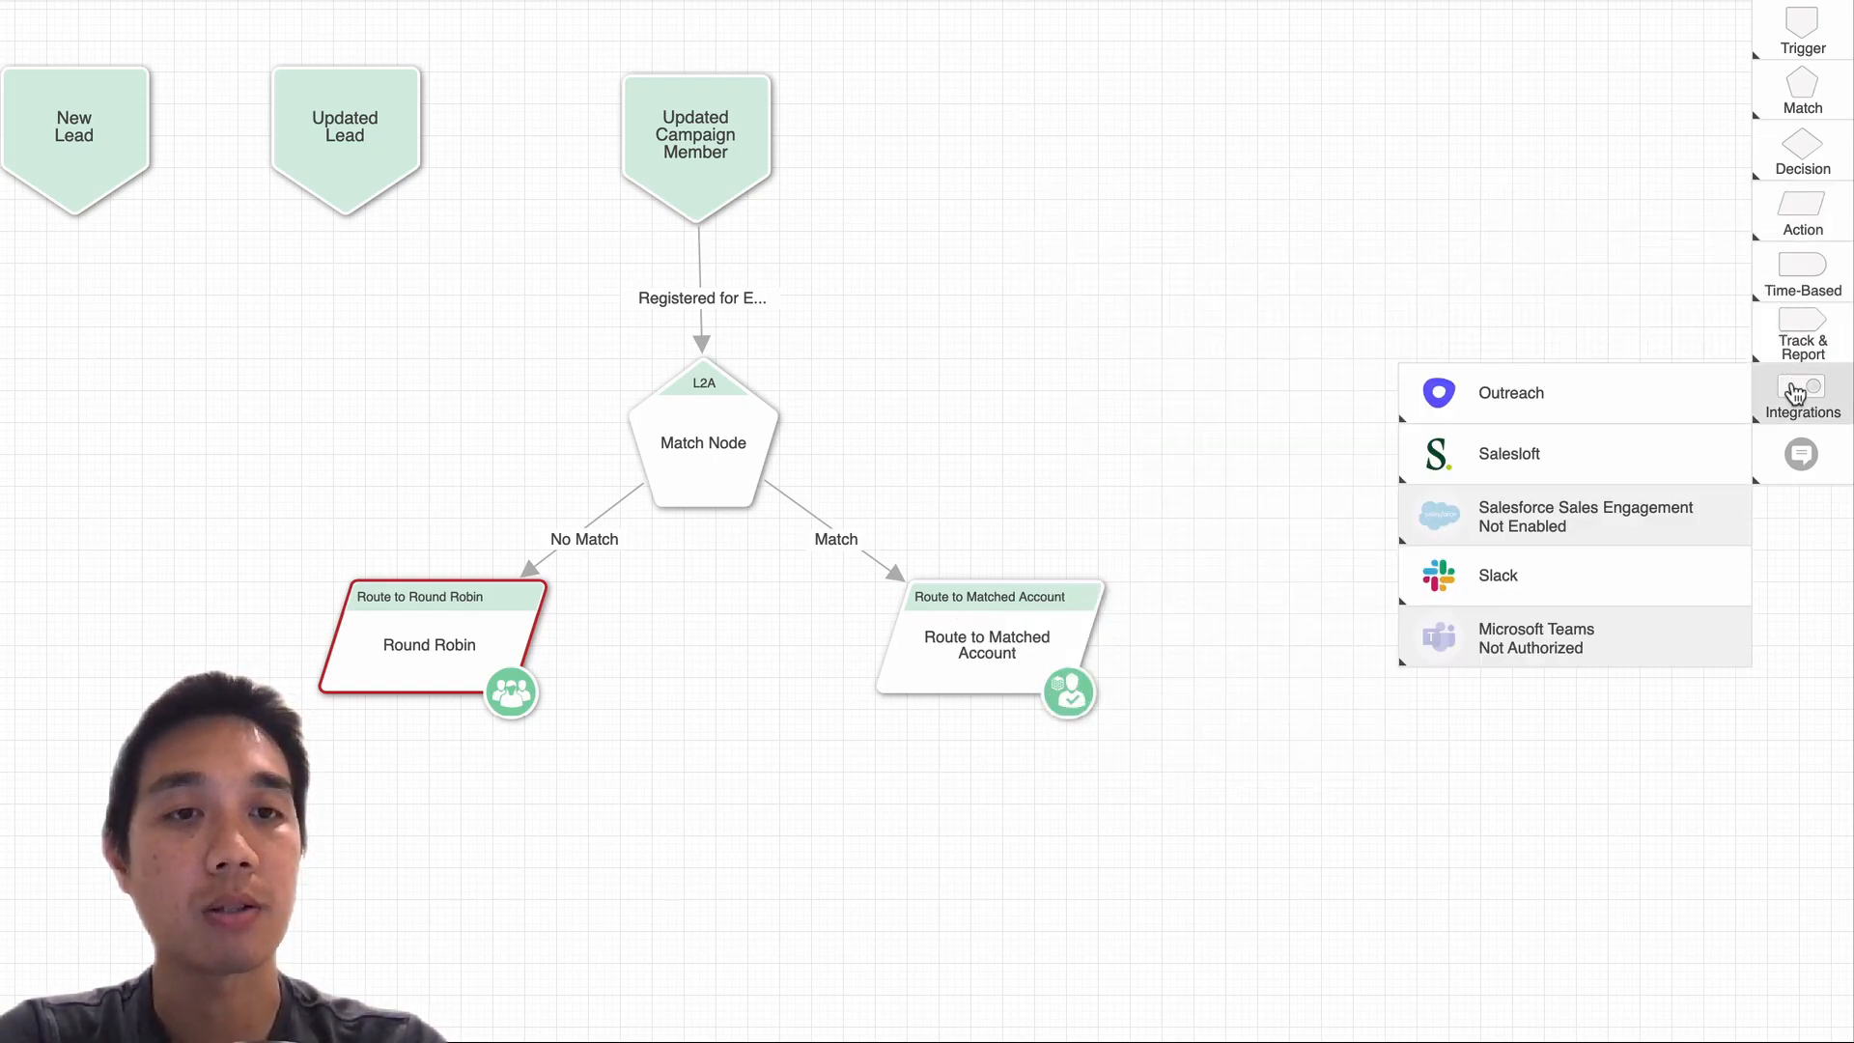
pyautogui.moveTo(1640, 471)
pyautogui.moveTo(1330, 480); pyautogui.dragTo(997, 844)
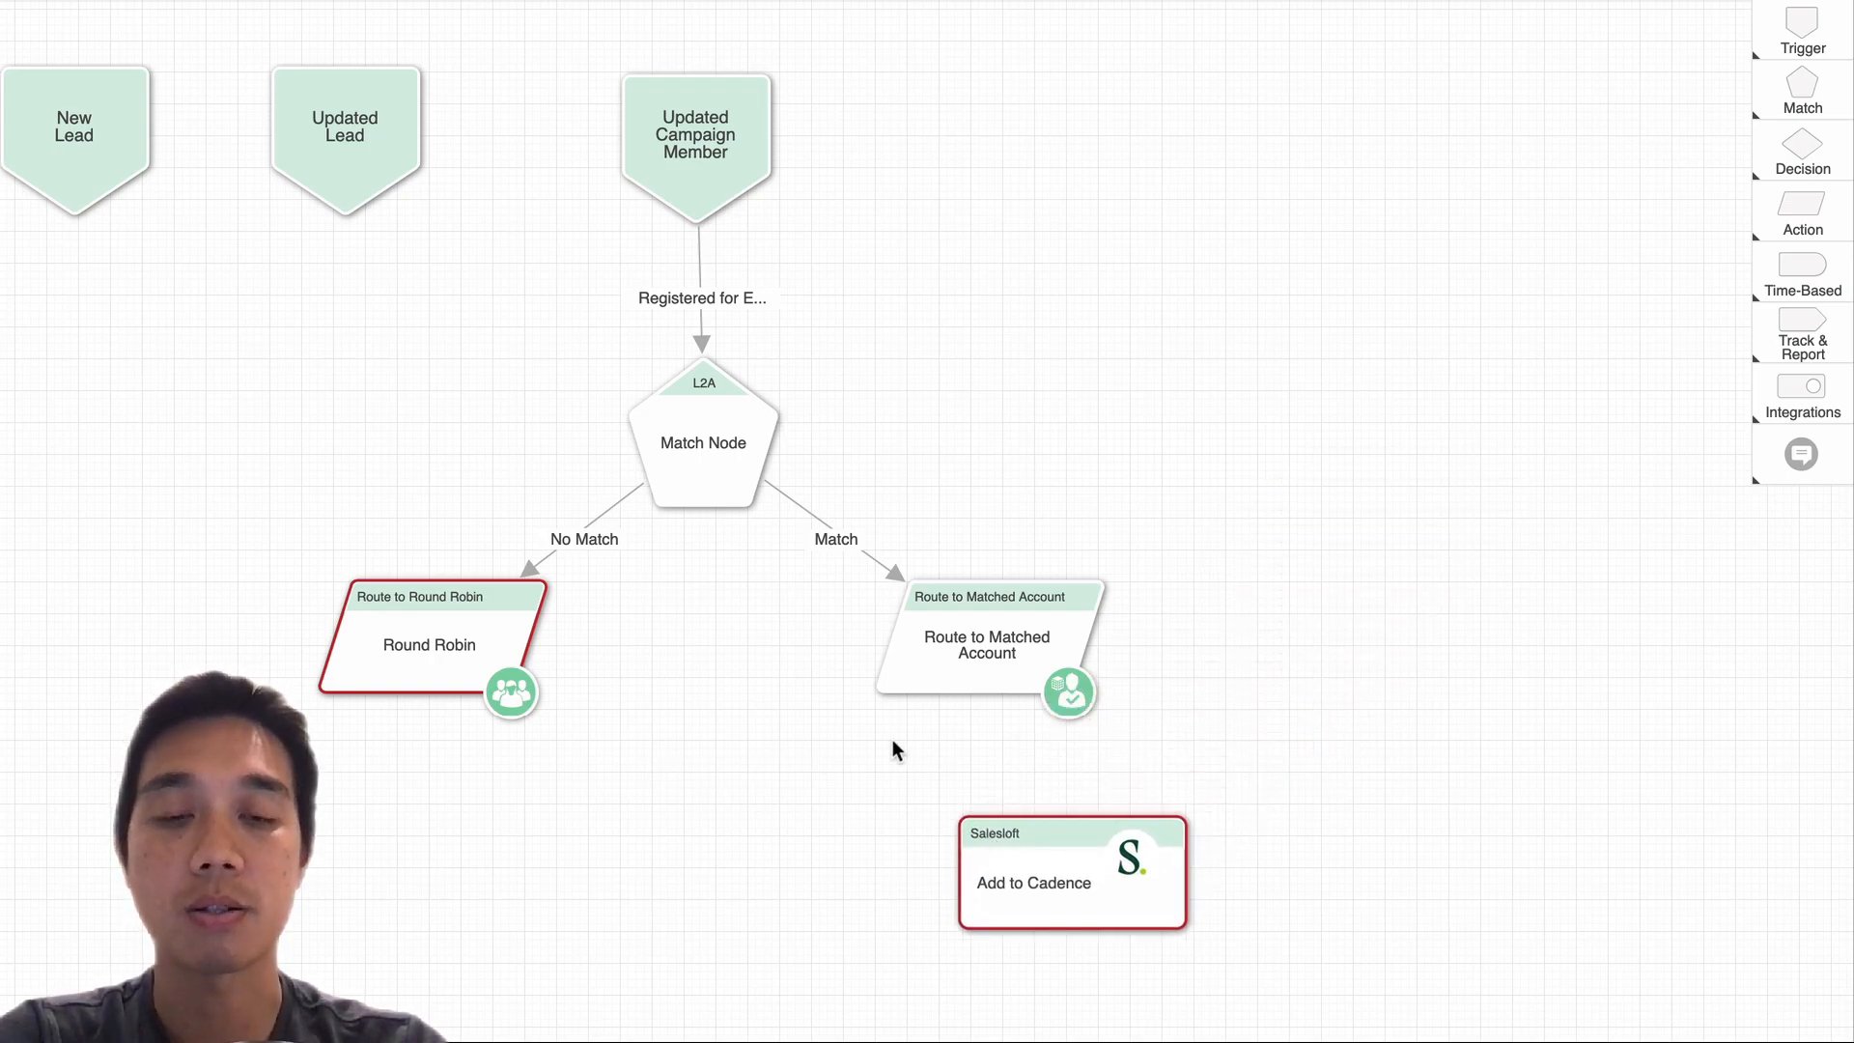
pyautogui.doubleClick(1085, 885)
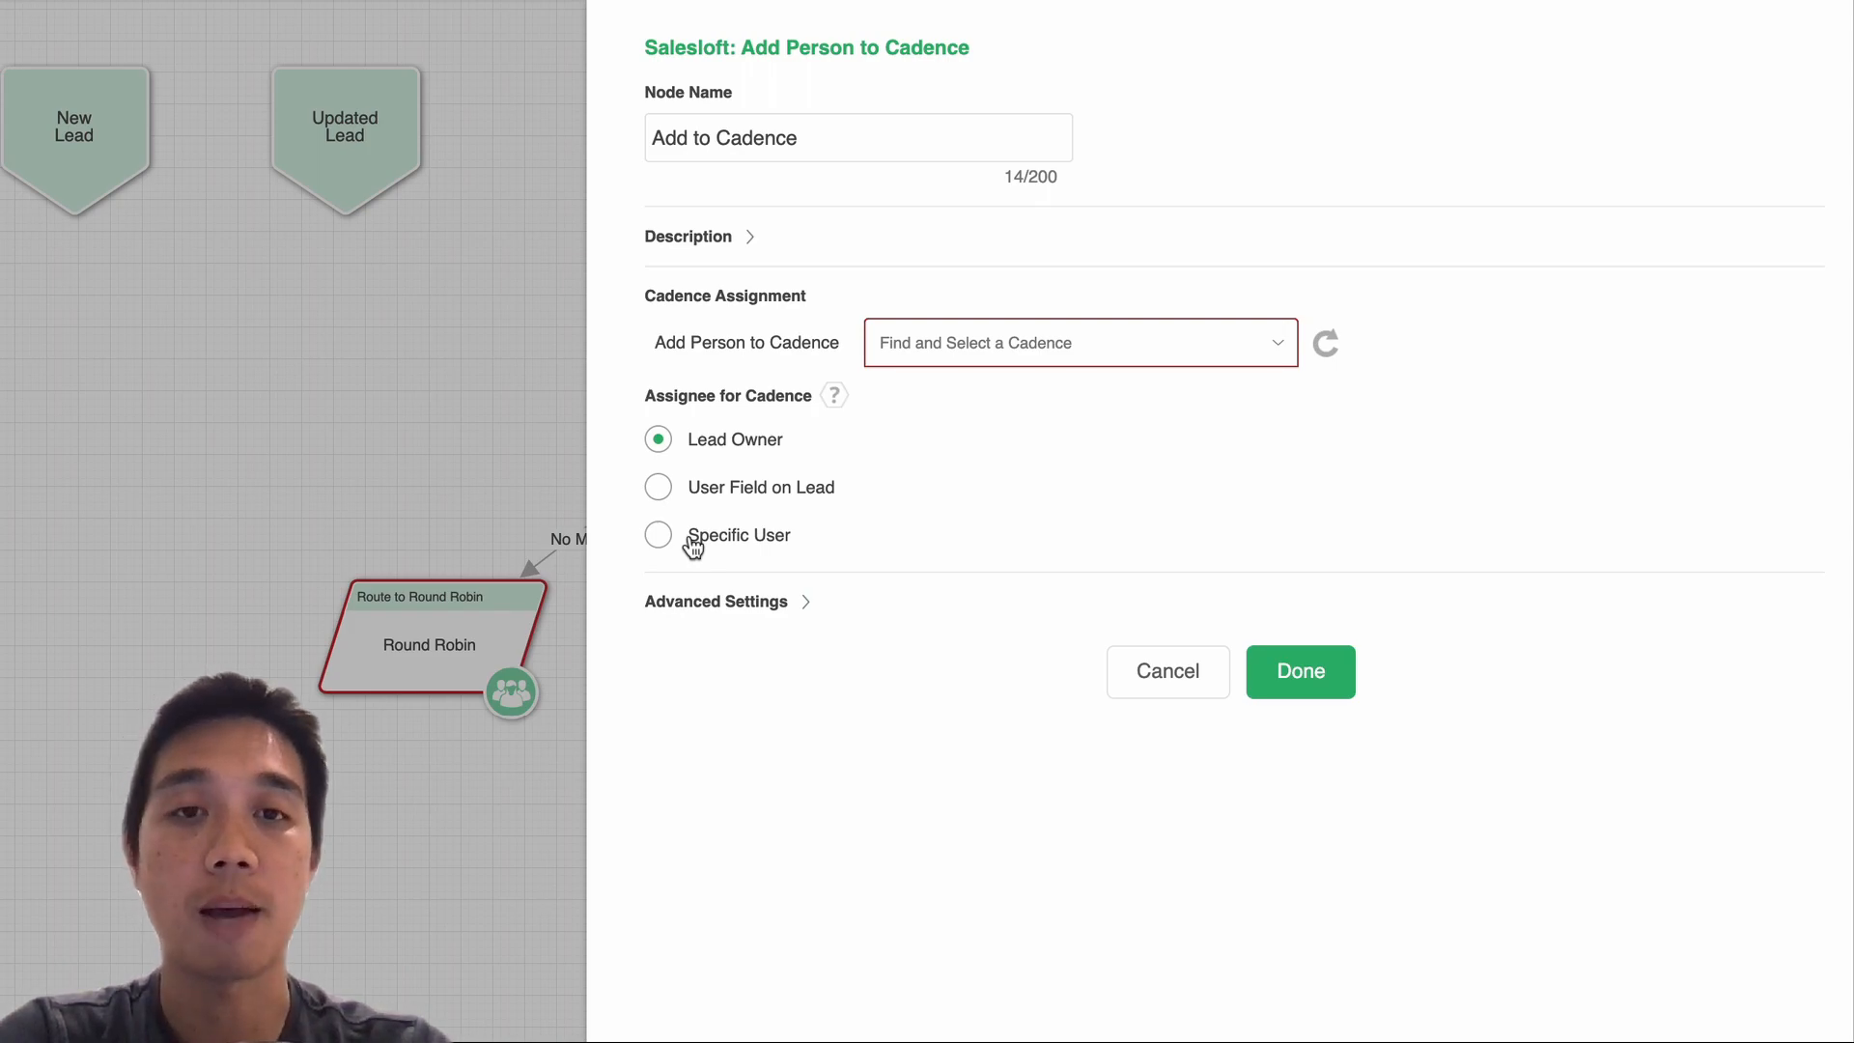
# Set the Add to Cadence node to use the "new one test" cadence, save it, and move the node below Round Robin
pyautogui.click(1051, 342)
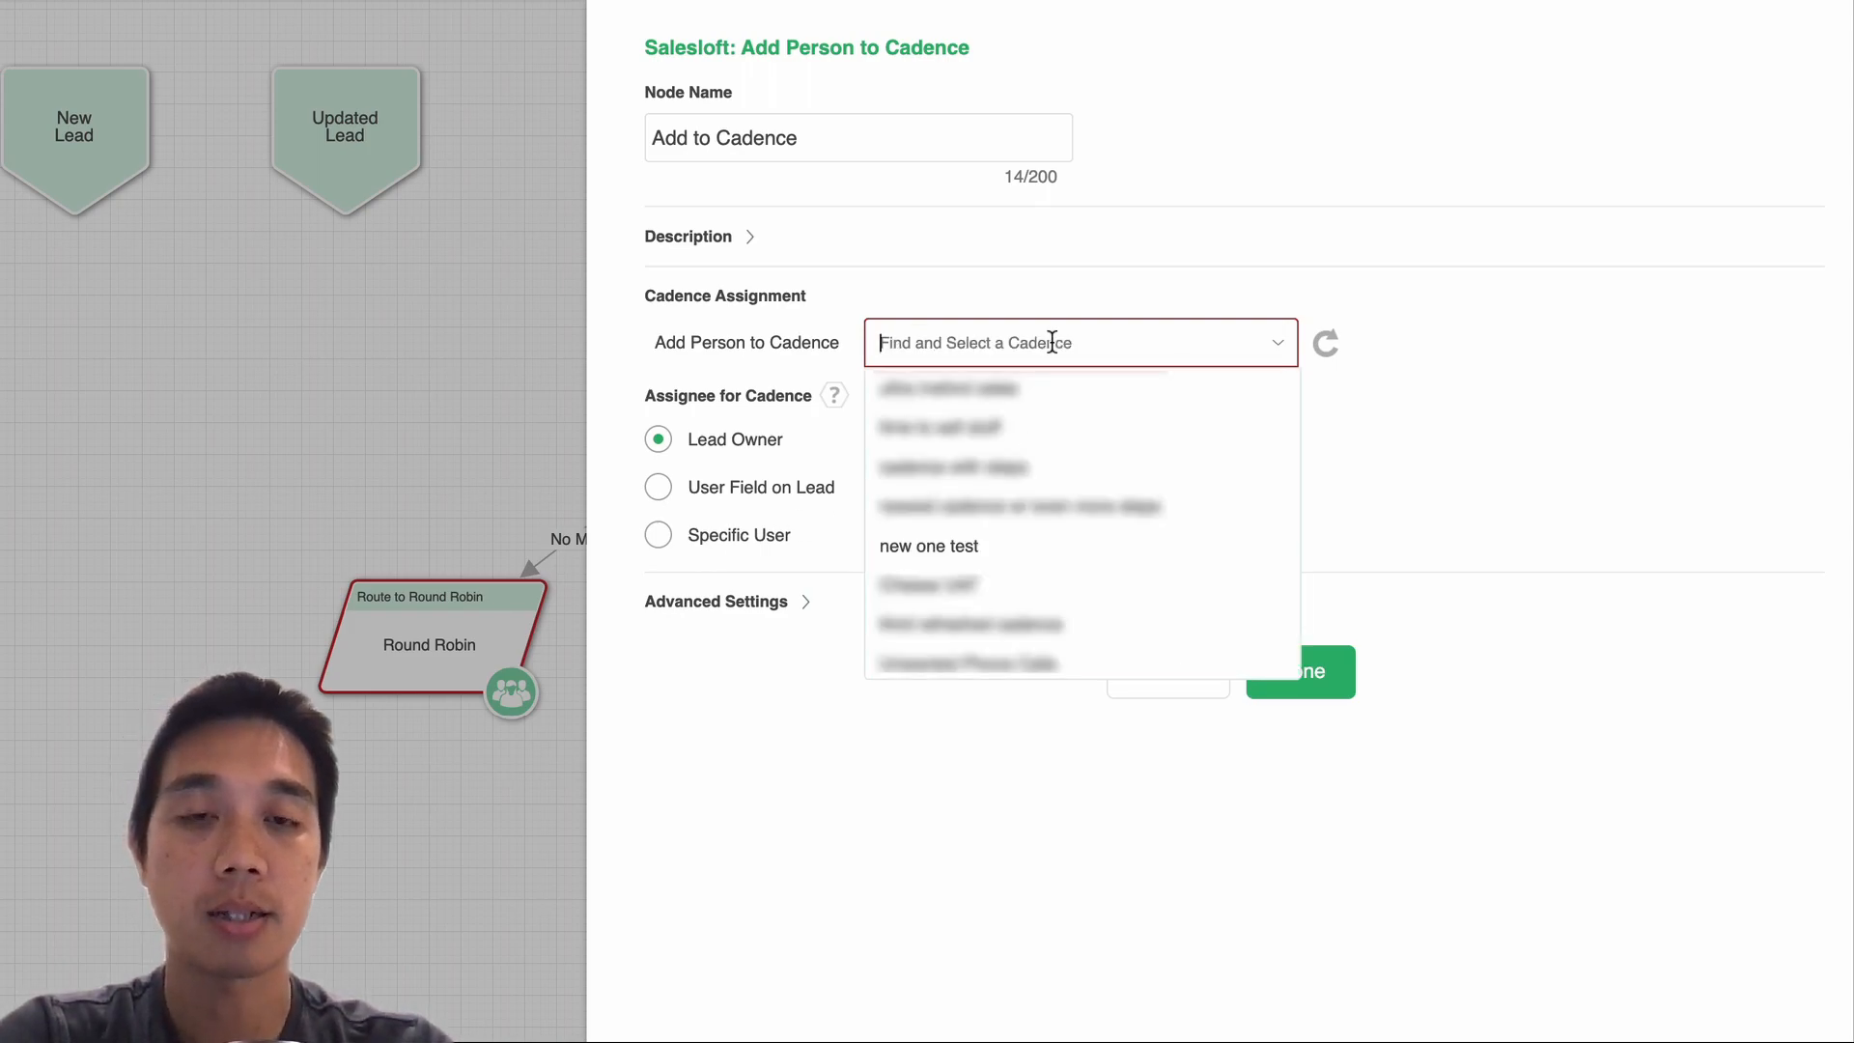
pyautogui.click(1030, 551)
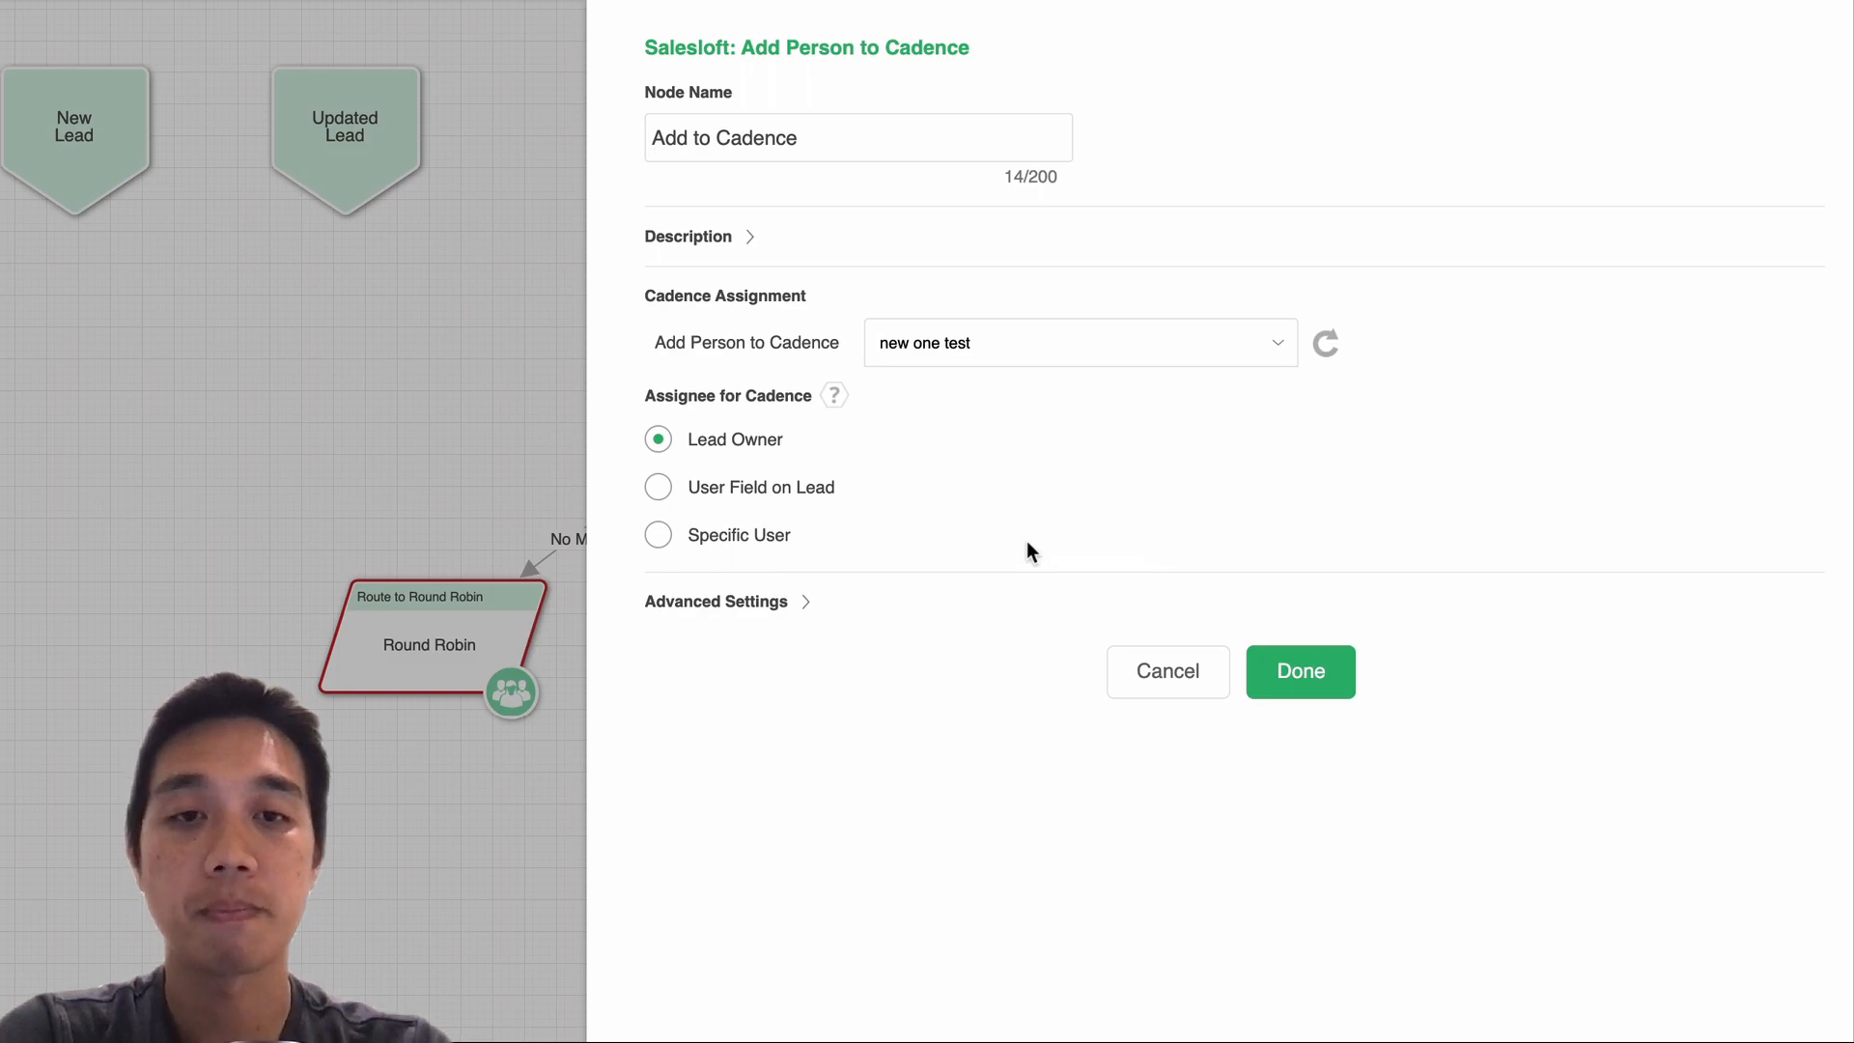
pyautogui.click(1328, 670)
pyautogui.click(1324, 666)
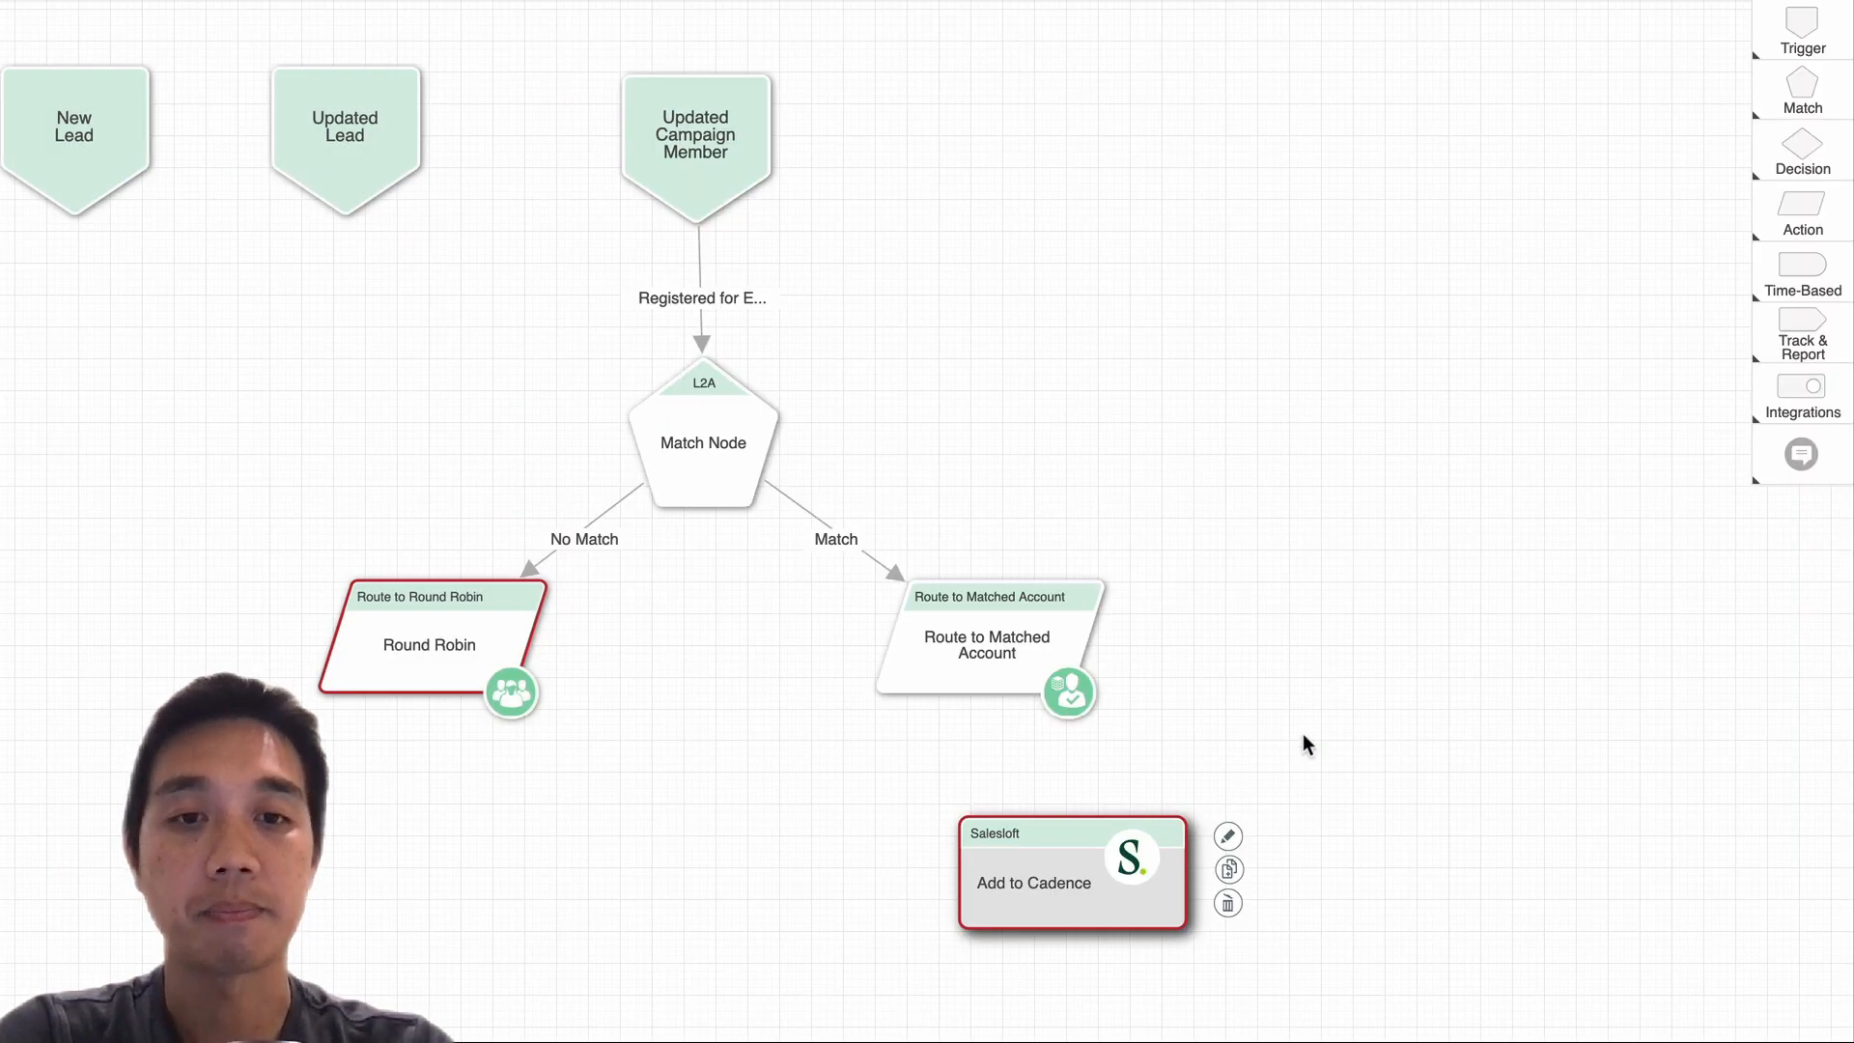
pyautogui.moveTo(1109, 898); pyautogui.dragTo(757, 900)
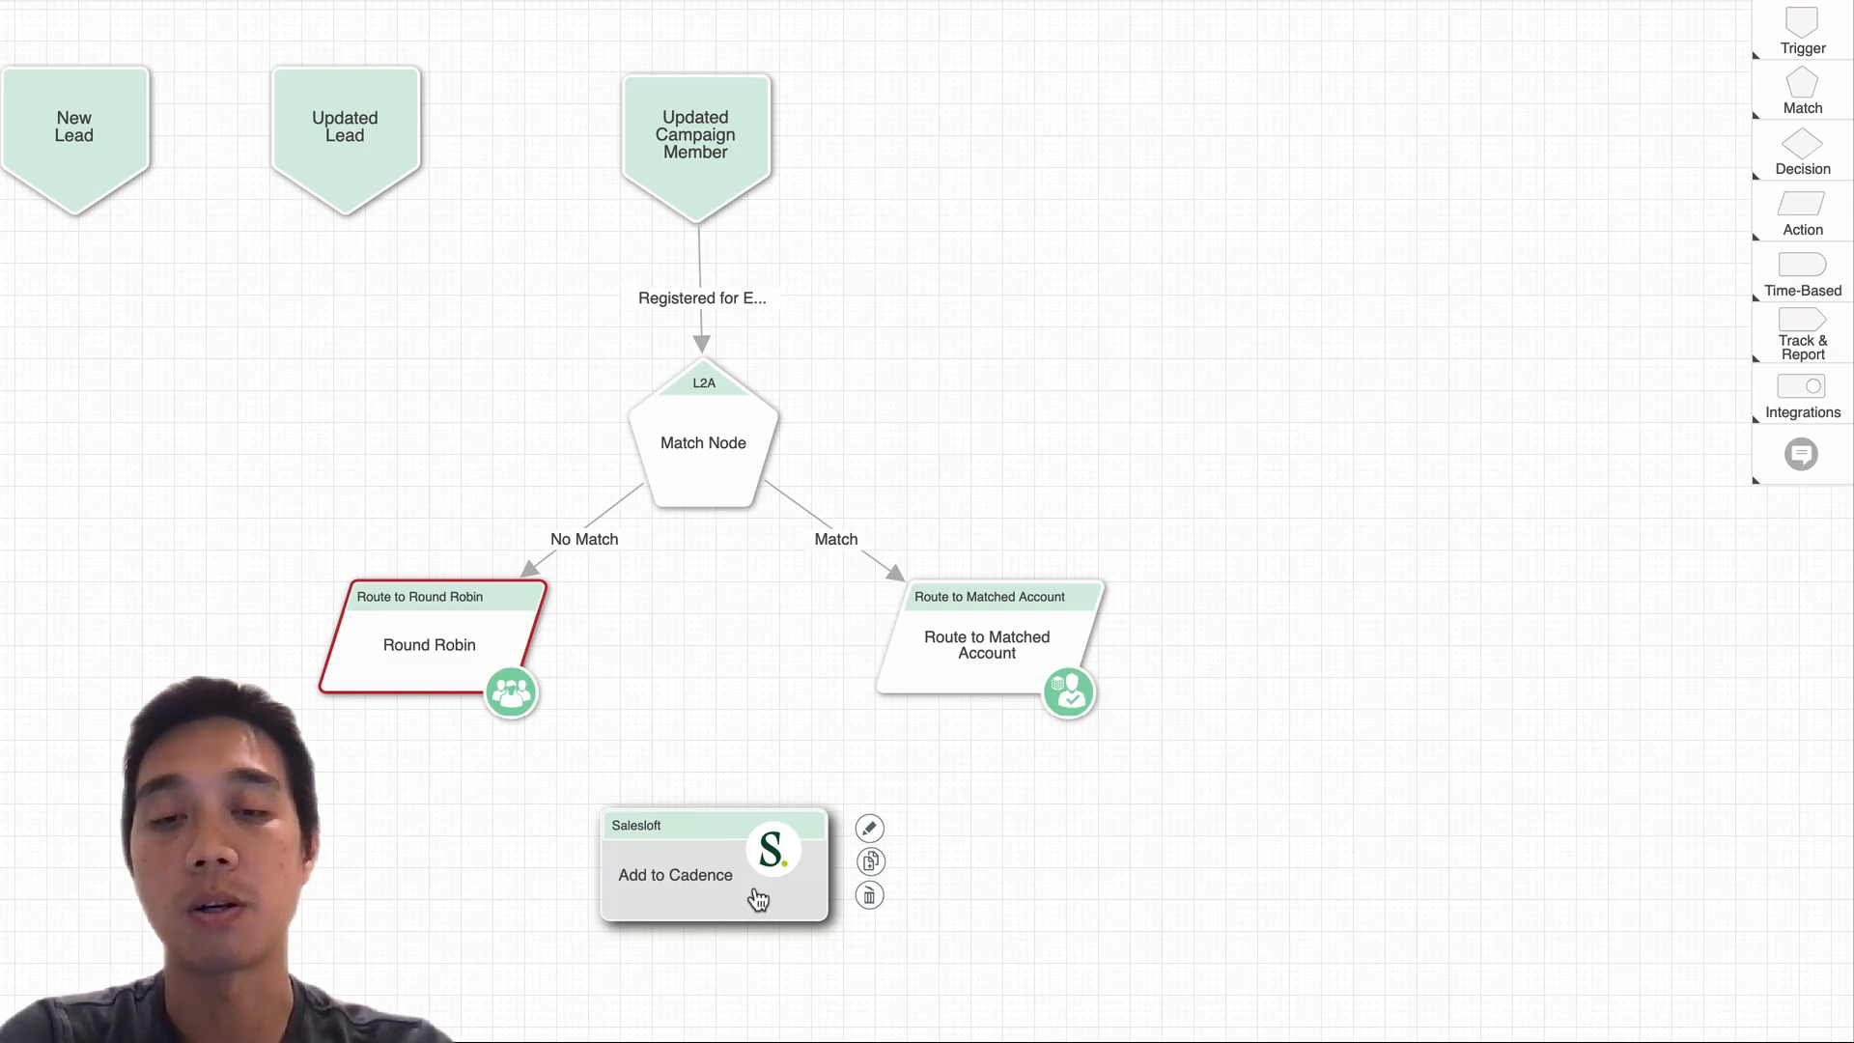
pyautogui.moveTo(758, 900); pyautogui.dragTo(448, 924)
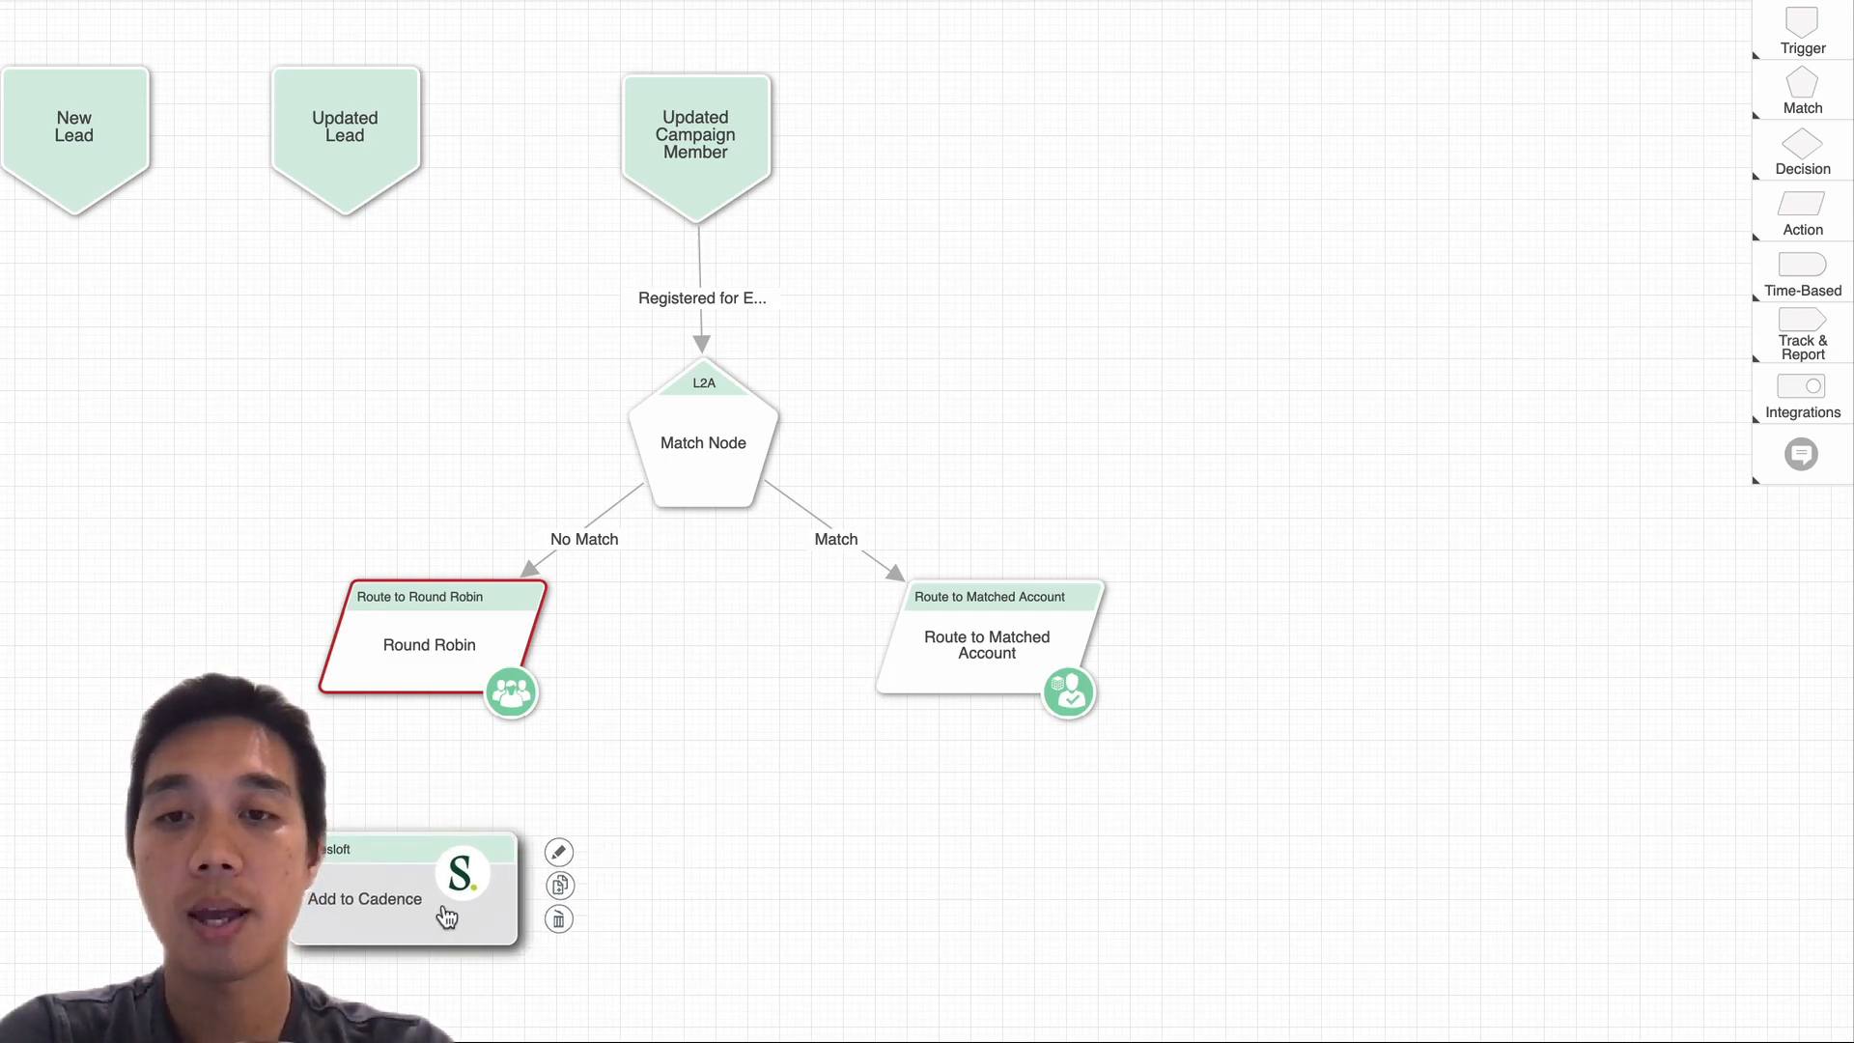
# Assign the first listed pool to the Round Robin node and set its Next Node target to Add to Cadence
pyautogui.doubleClick(465, 679)
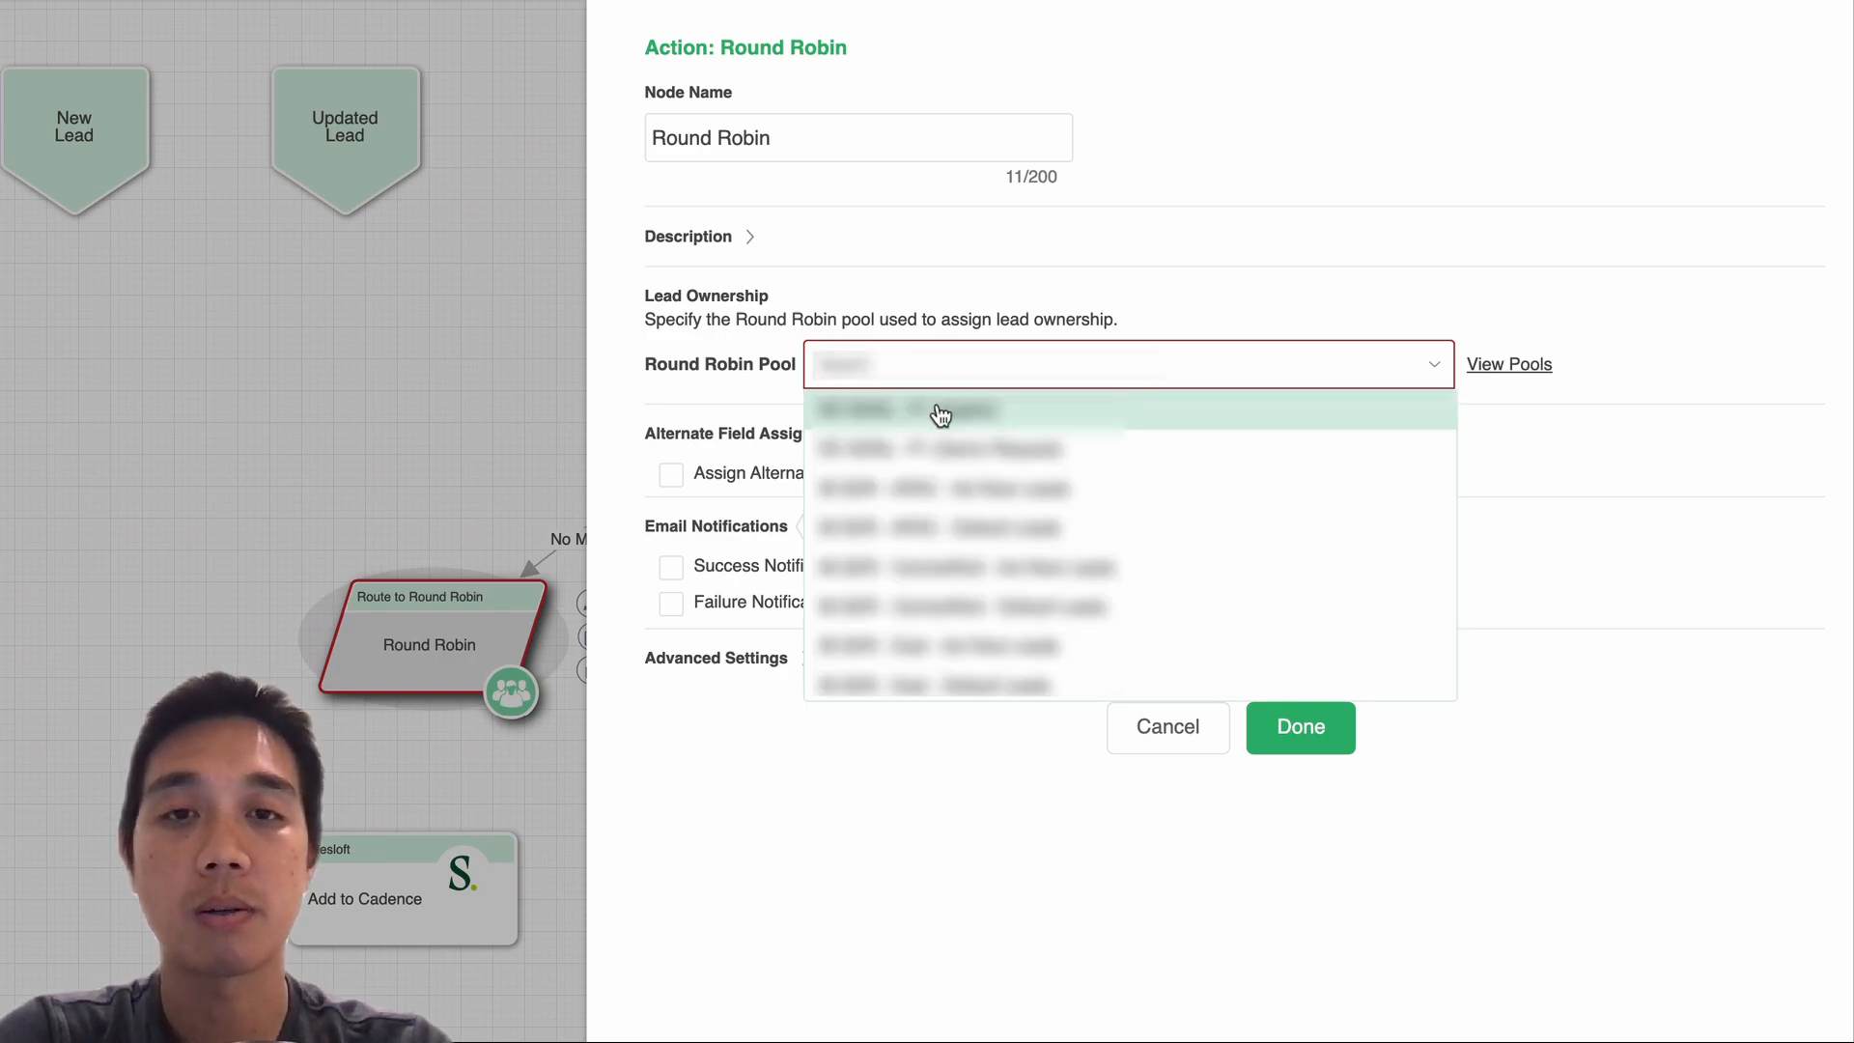
pyautogui.click(936, 411)
pyautogui.click(765, 660)
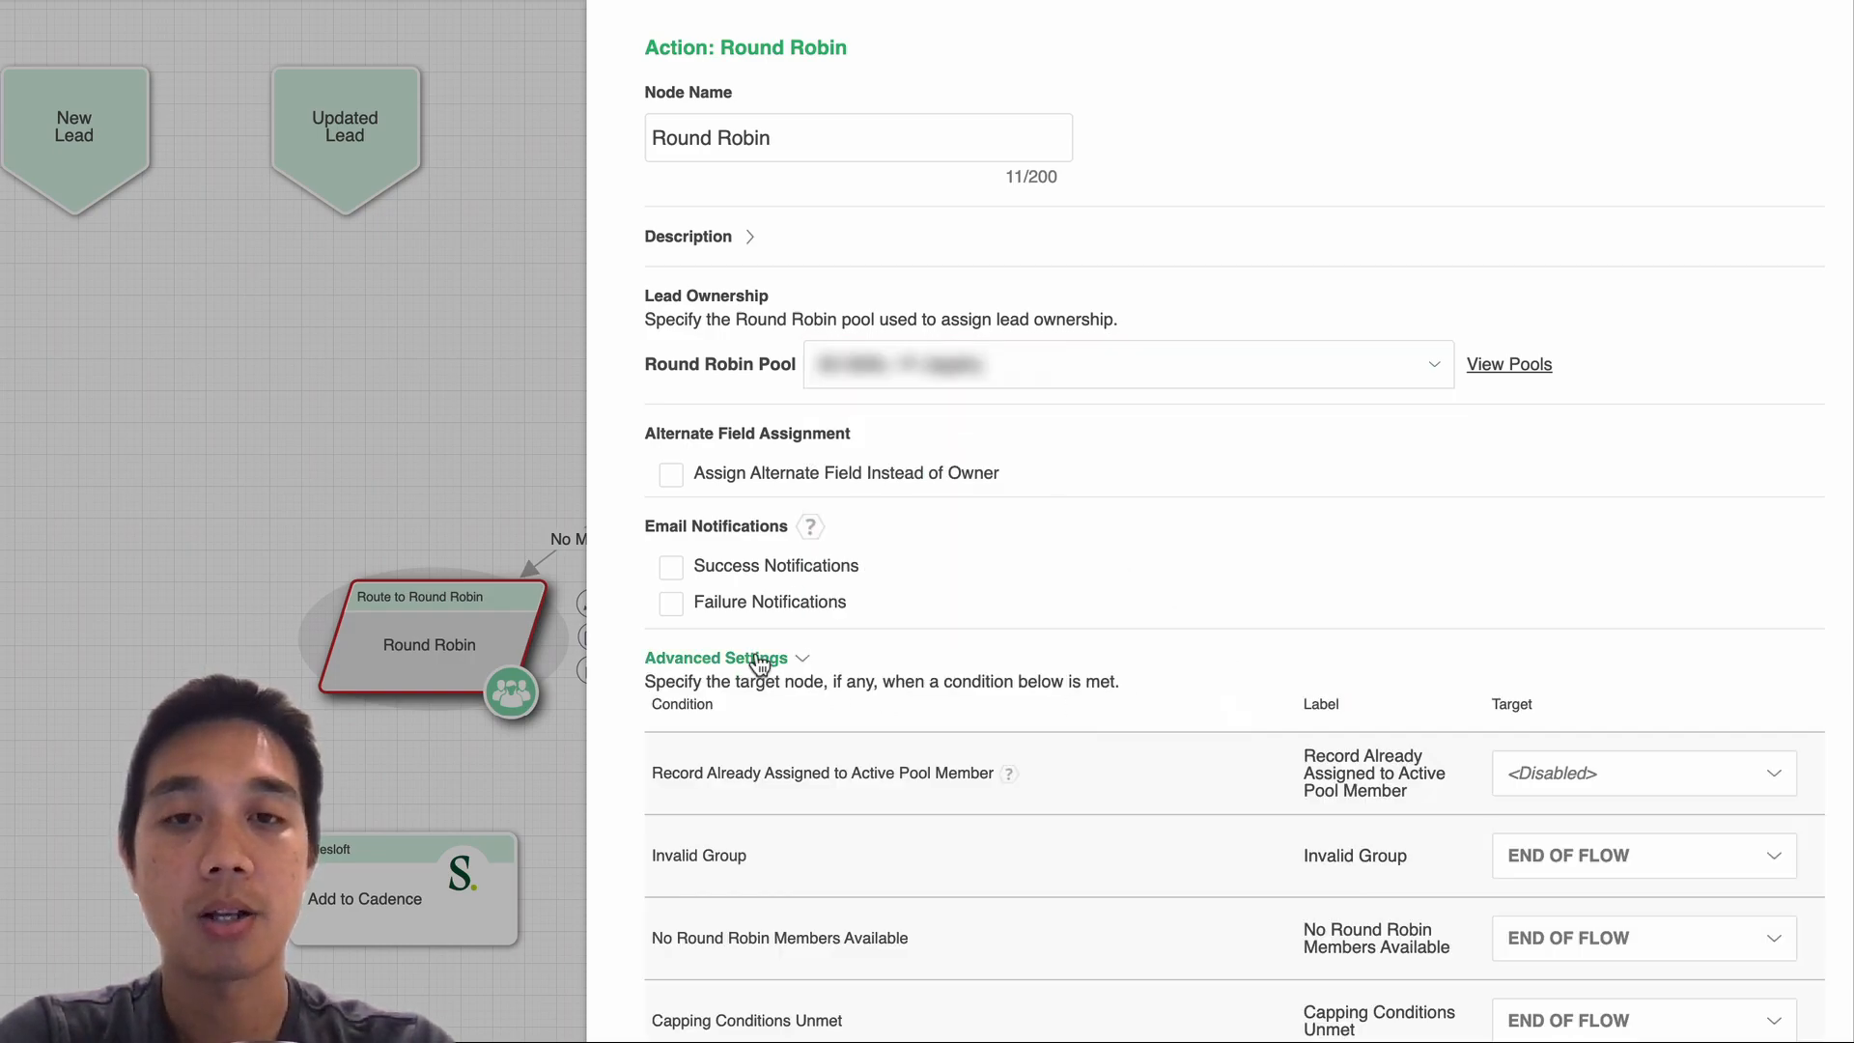
pyautogui.scroll(-3, 1103, 686)
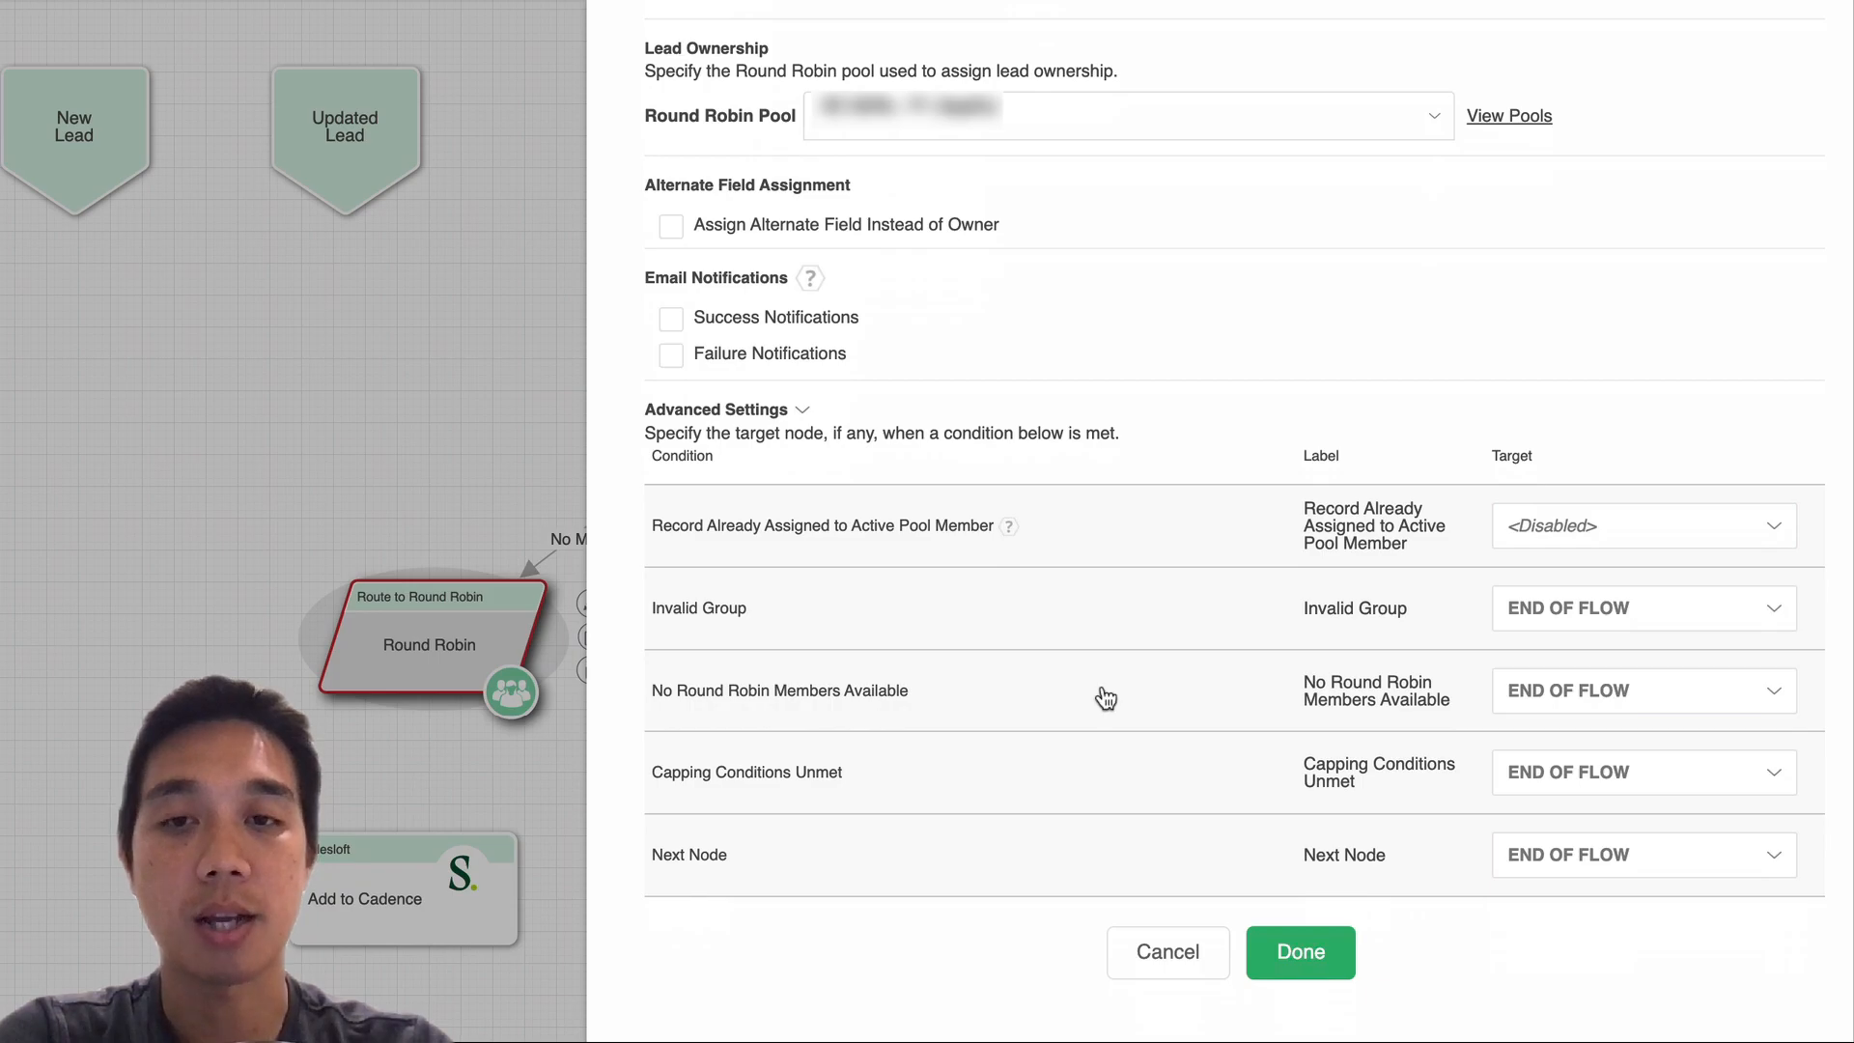
pyautogui.click(1595, 862)
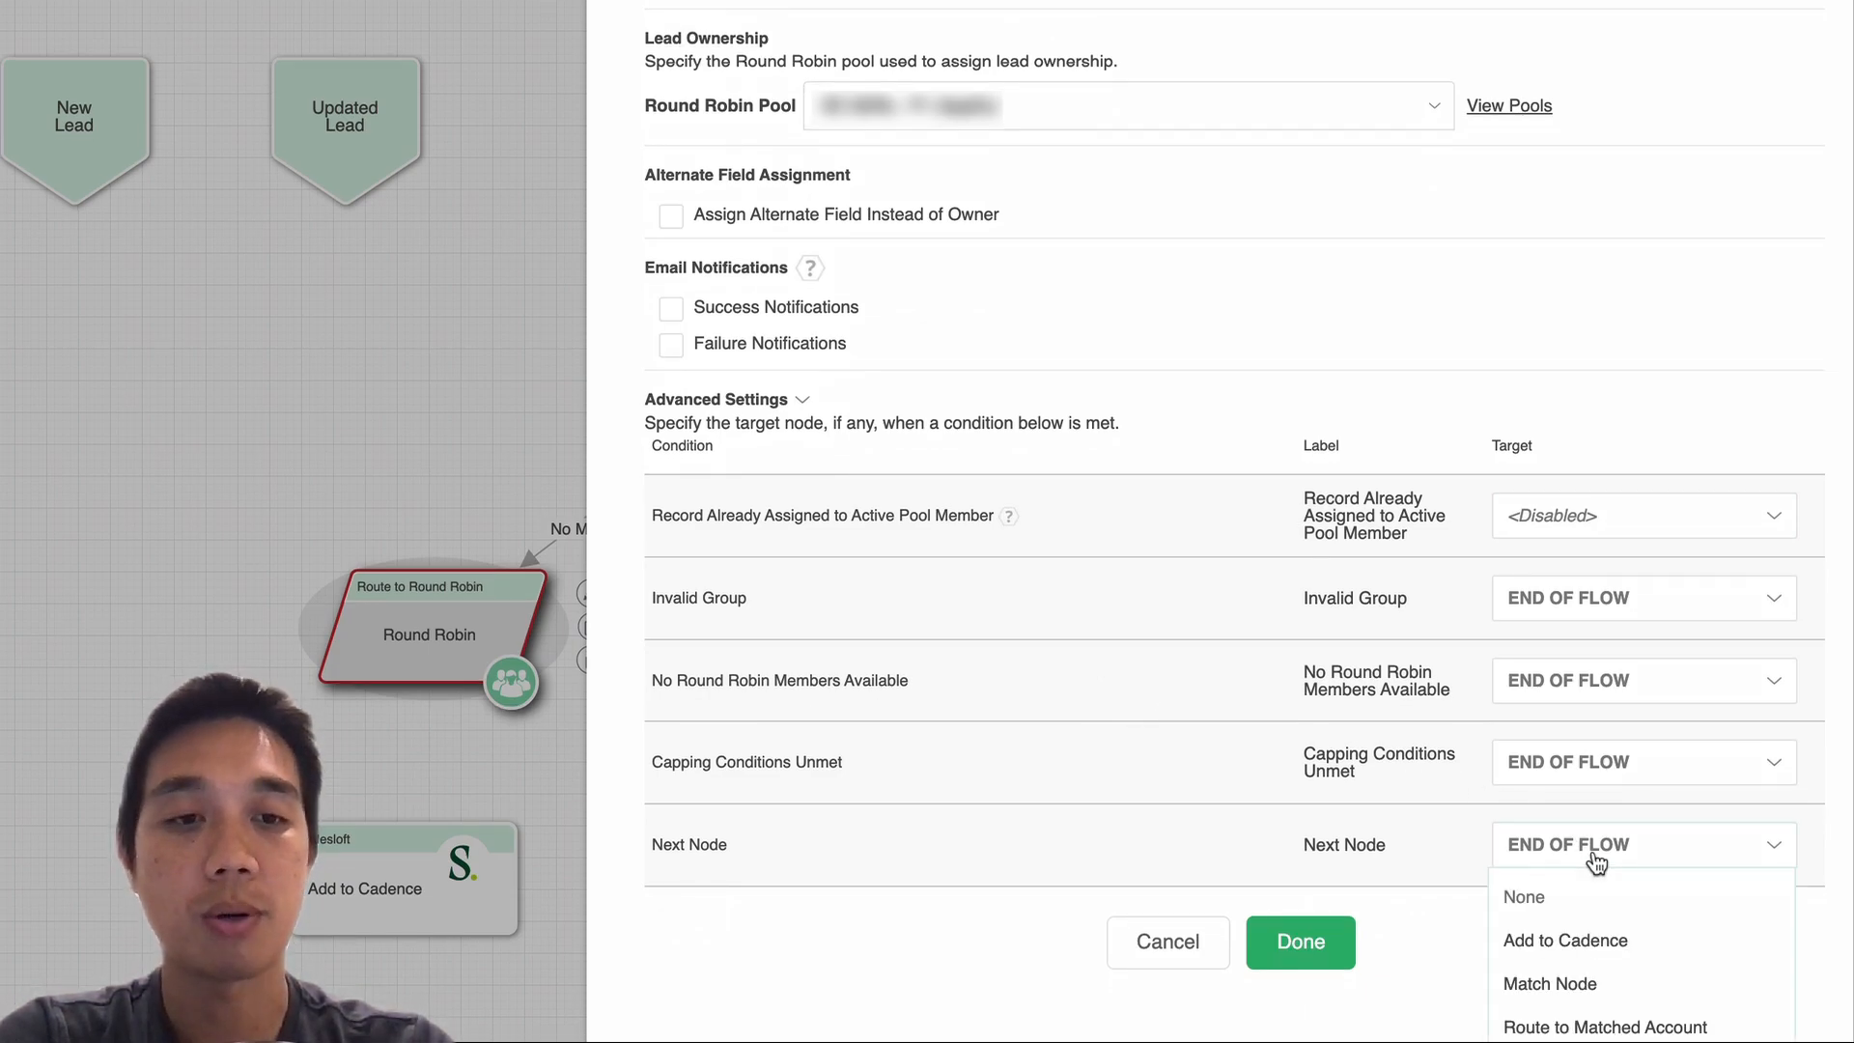
pyautogui.click(1607, 937)
pyautogui.click(1330, 952)
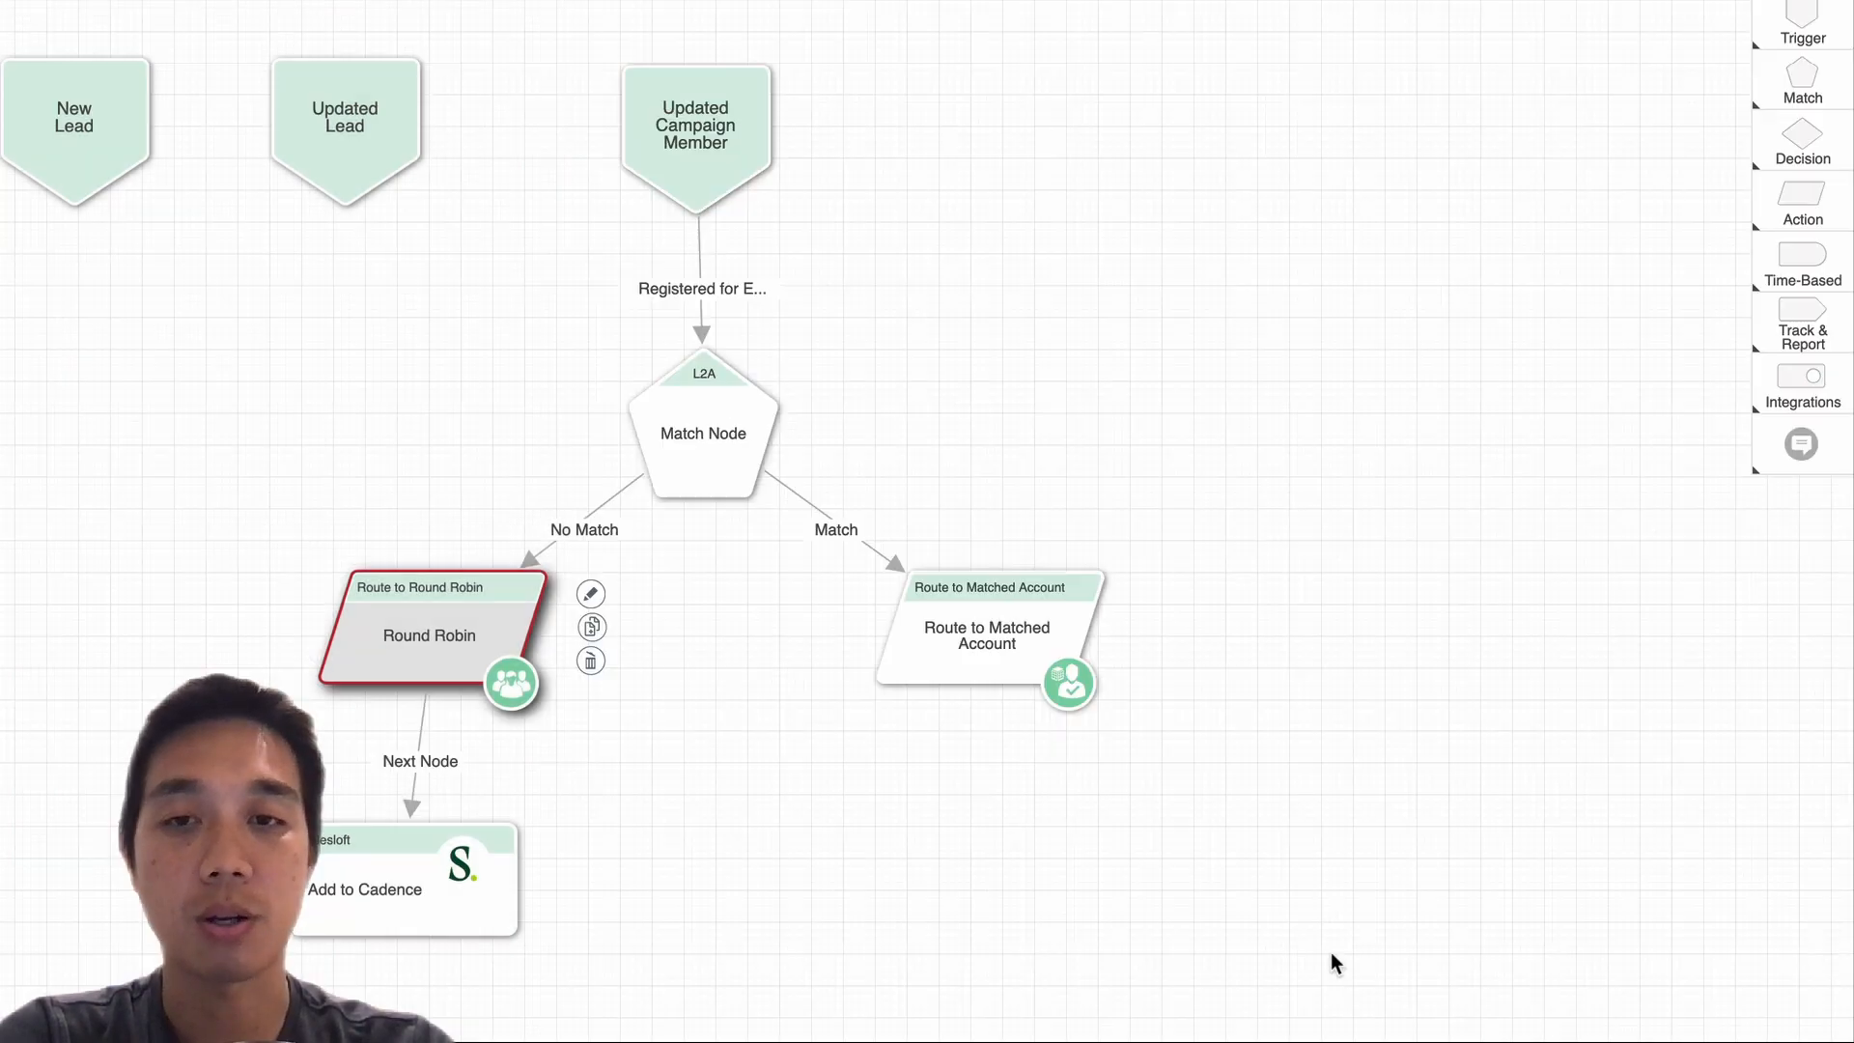
pyautogui.click(752, 601)
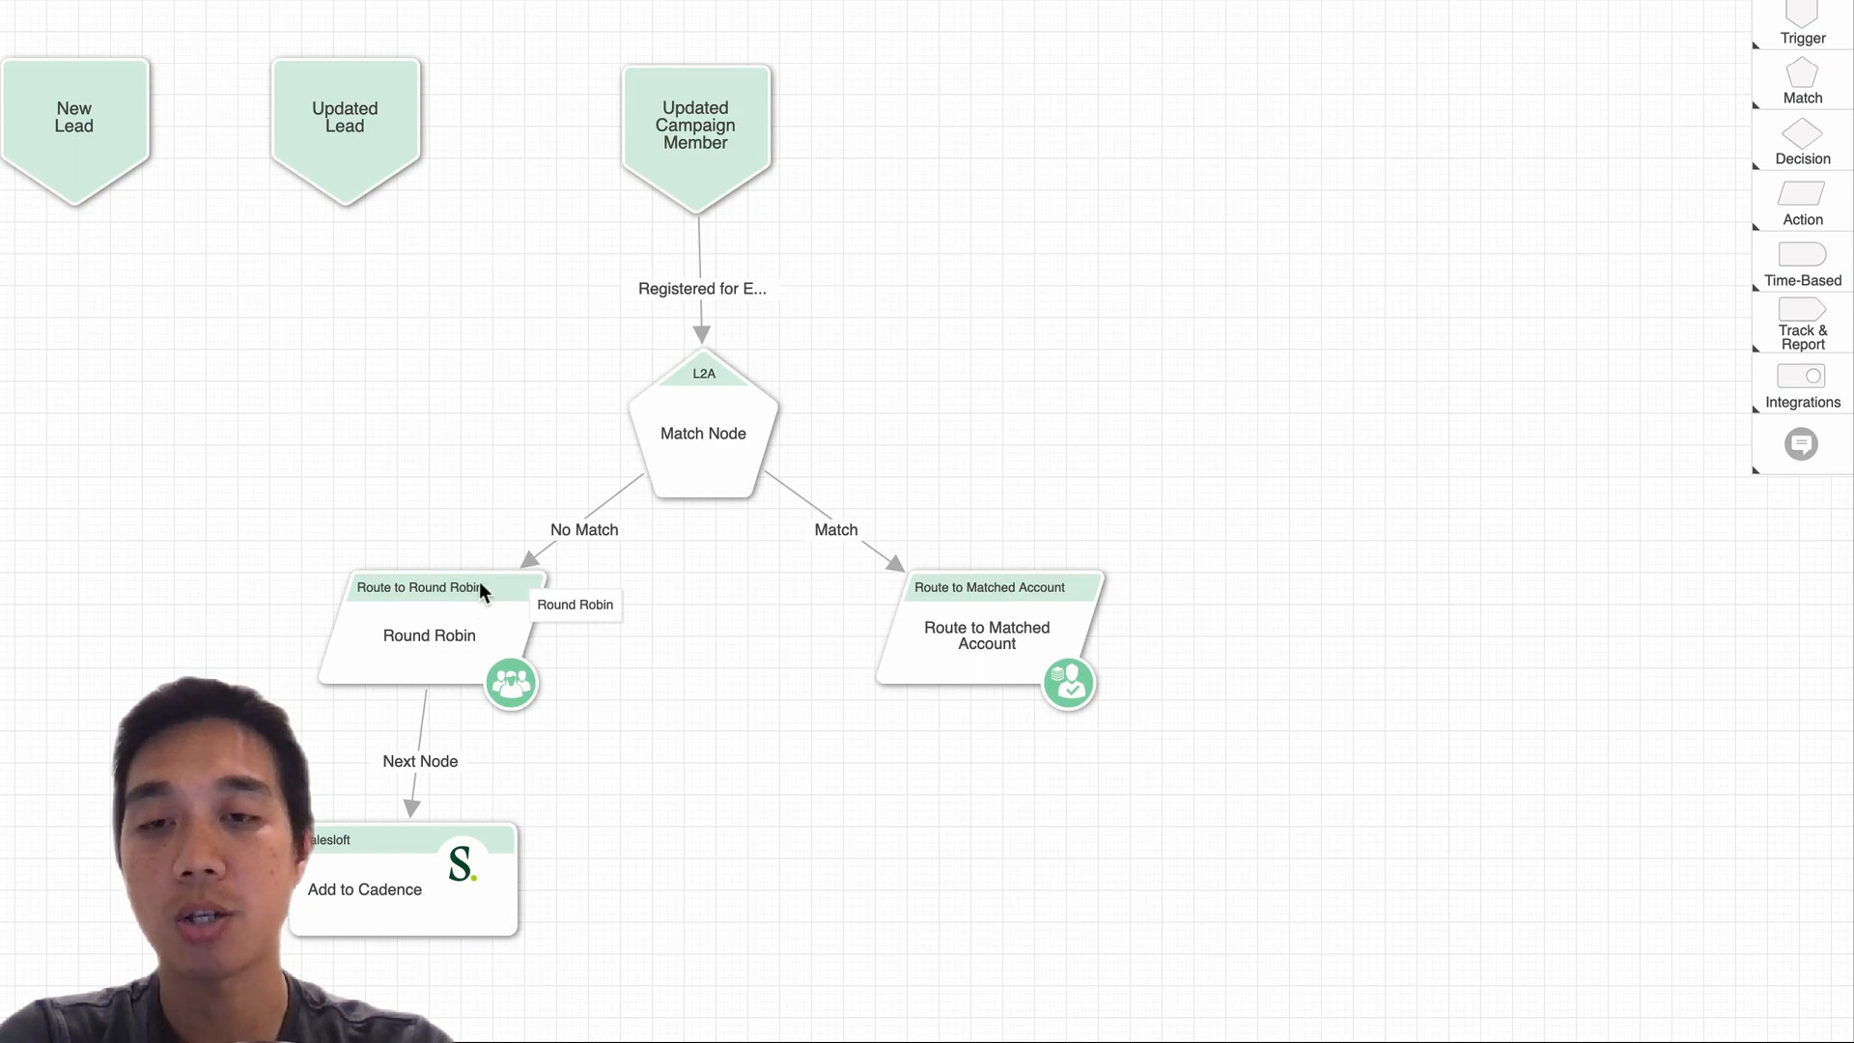
# Center the Add to Cadence node between the two routing nodes and set Route to Matched Account's Next Node target to Add to Cadence
pyautogui.moveTo(387, 907); pyautogui.dragTo(673, 927)
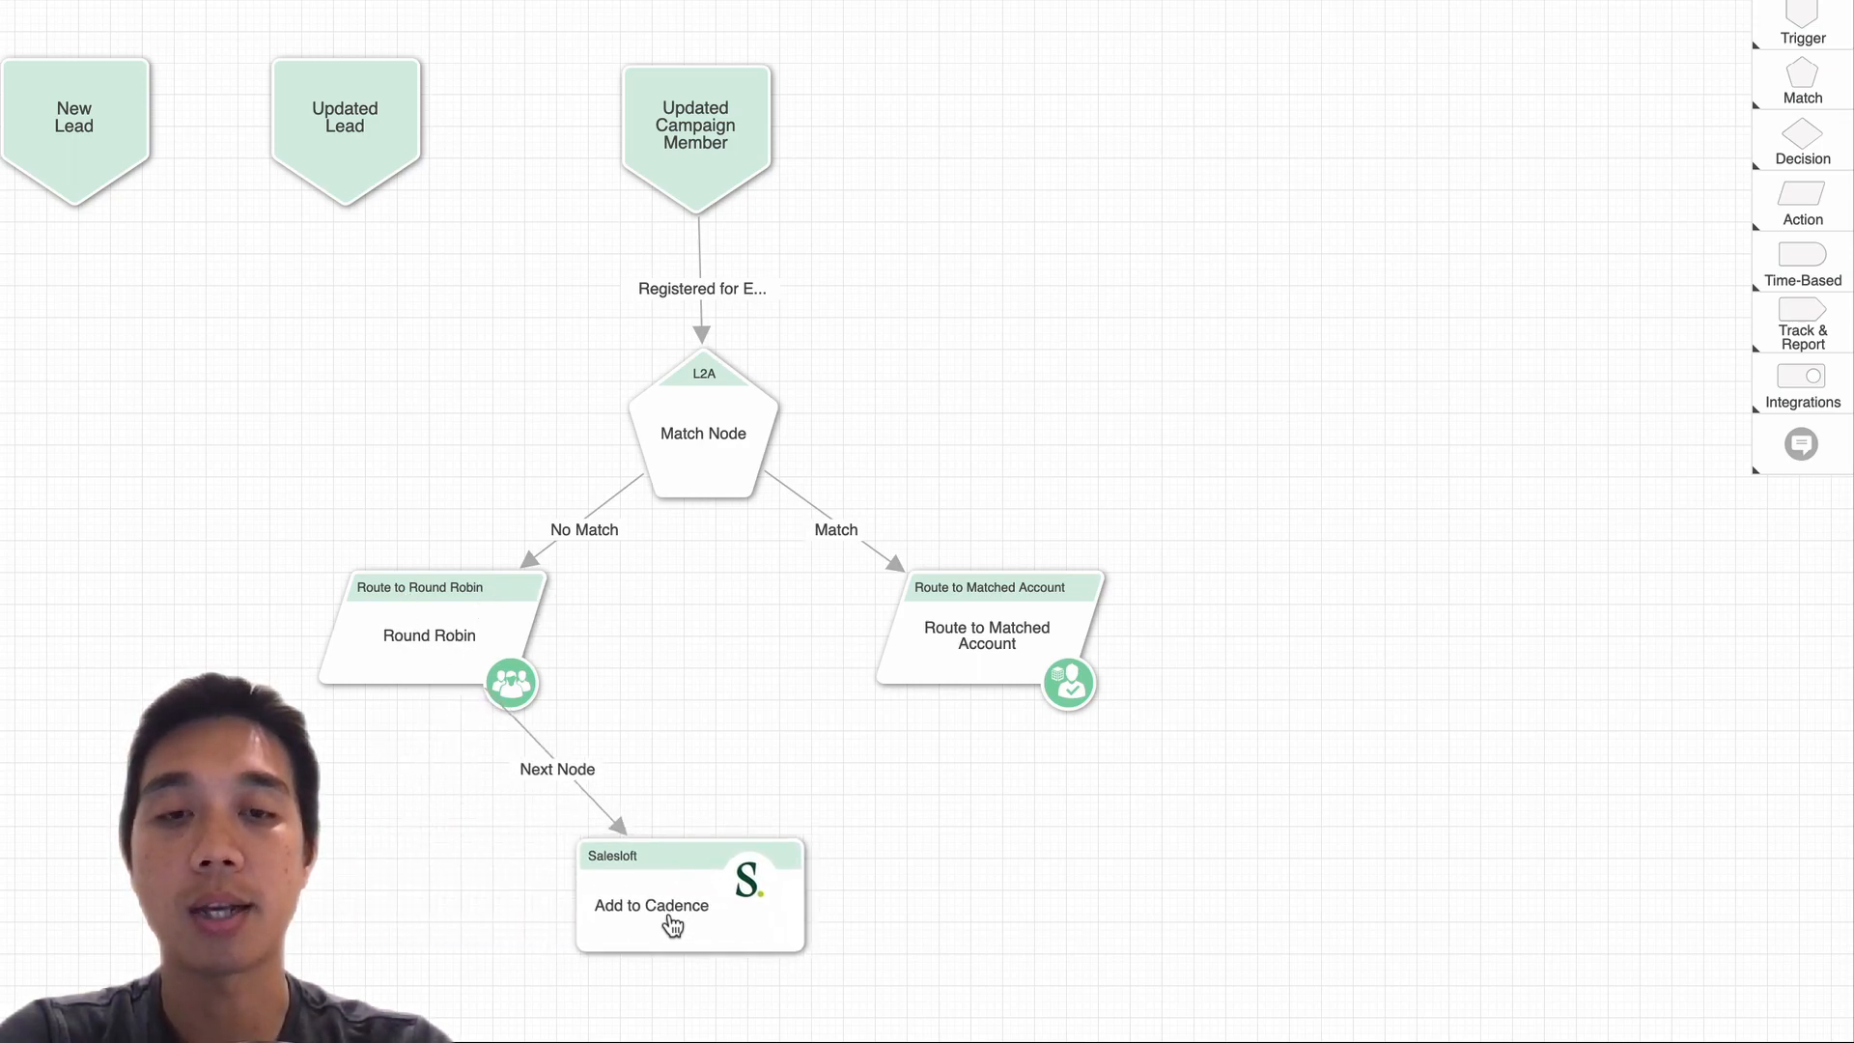
pyautogui.click(963, 666)
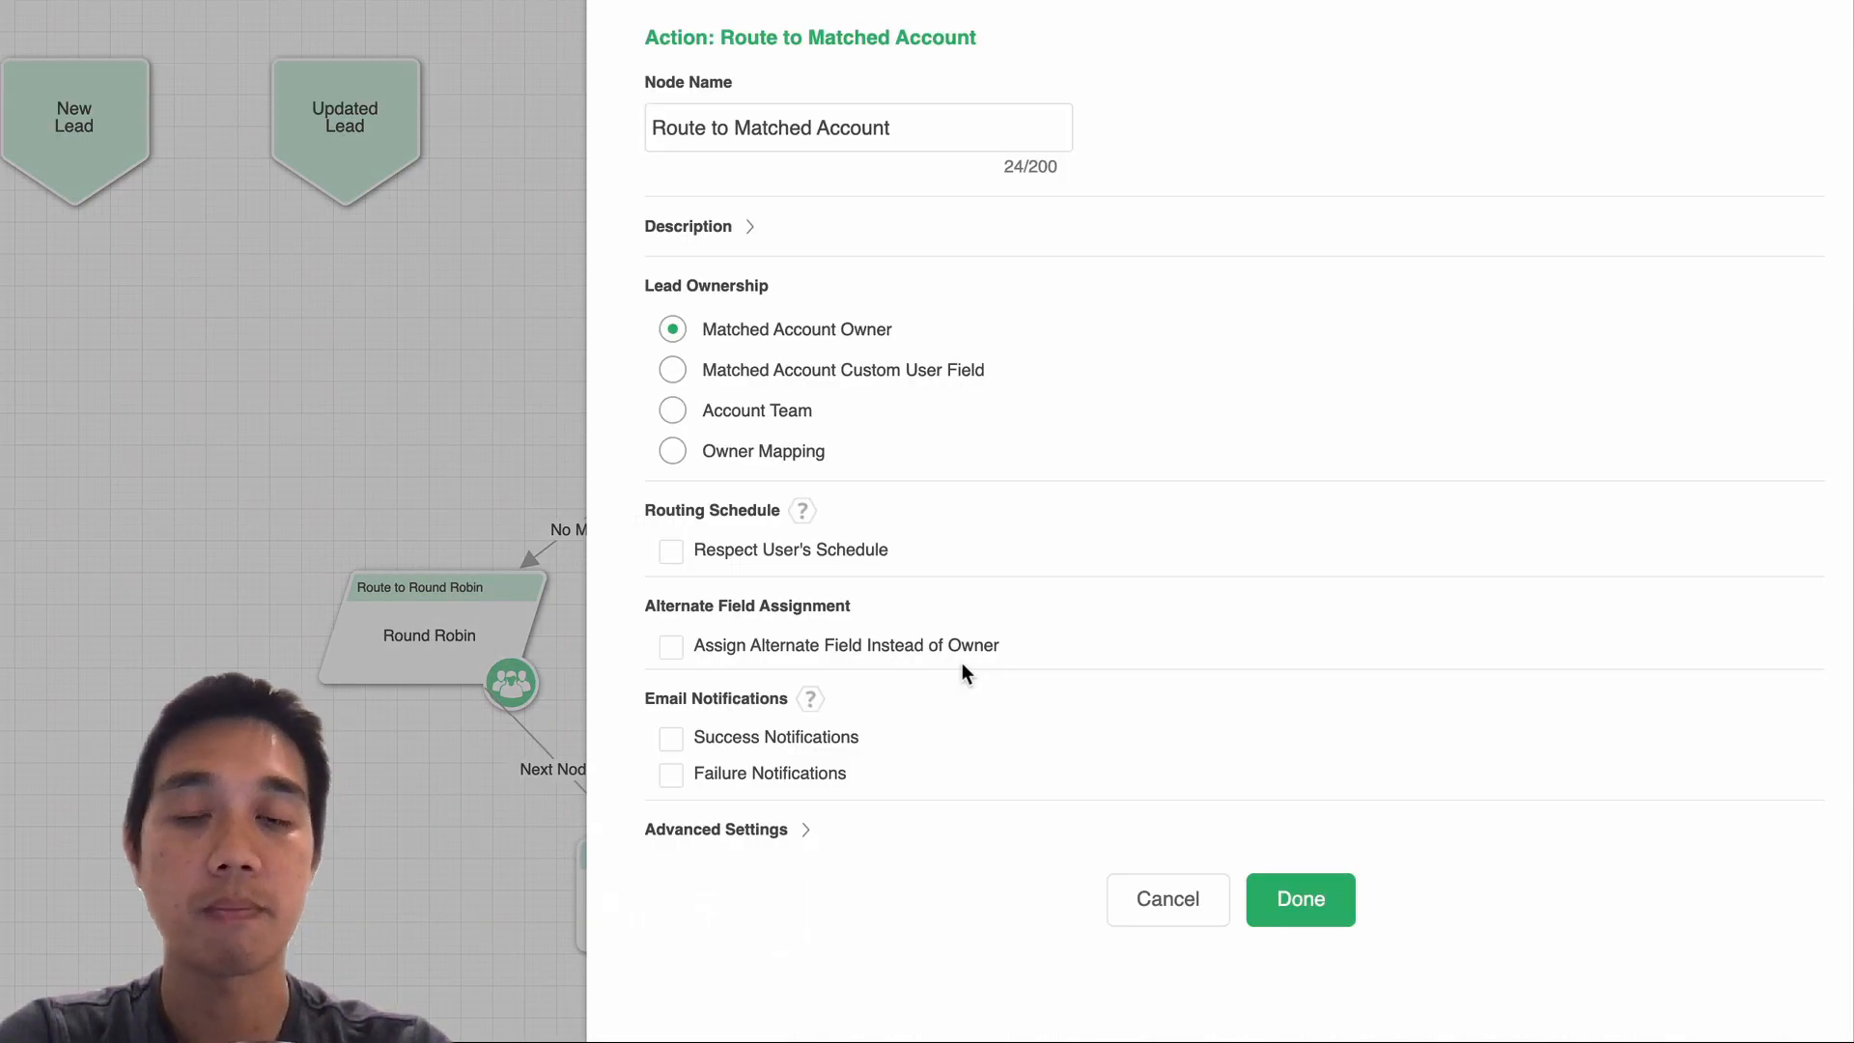
pyautogui.click(749, 838)
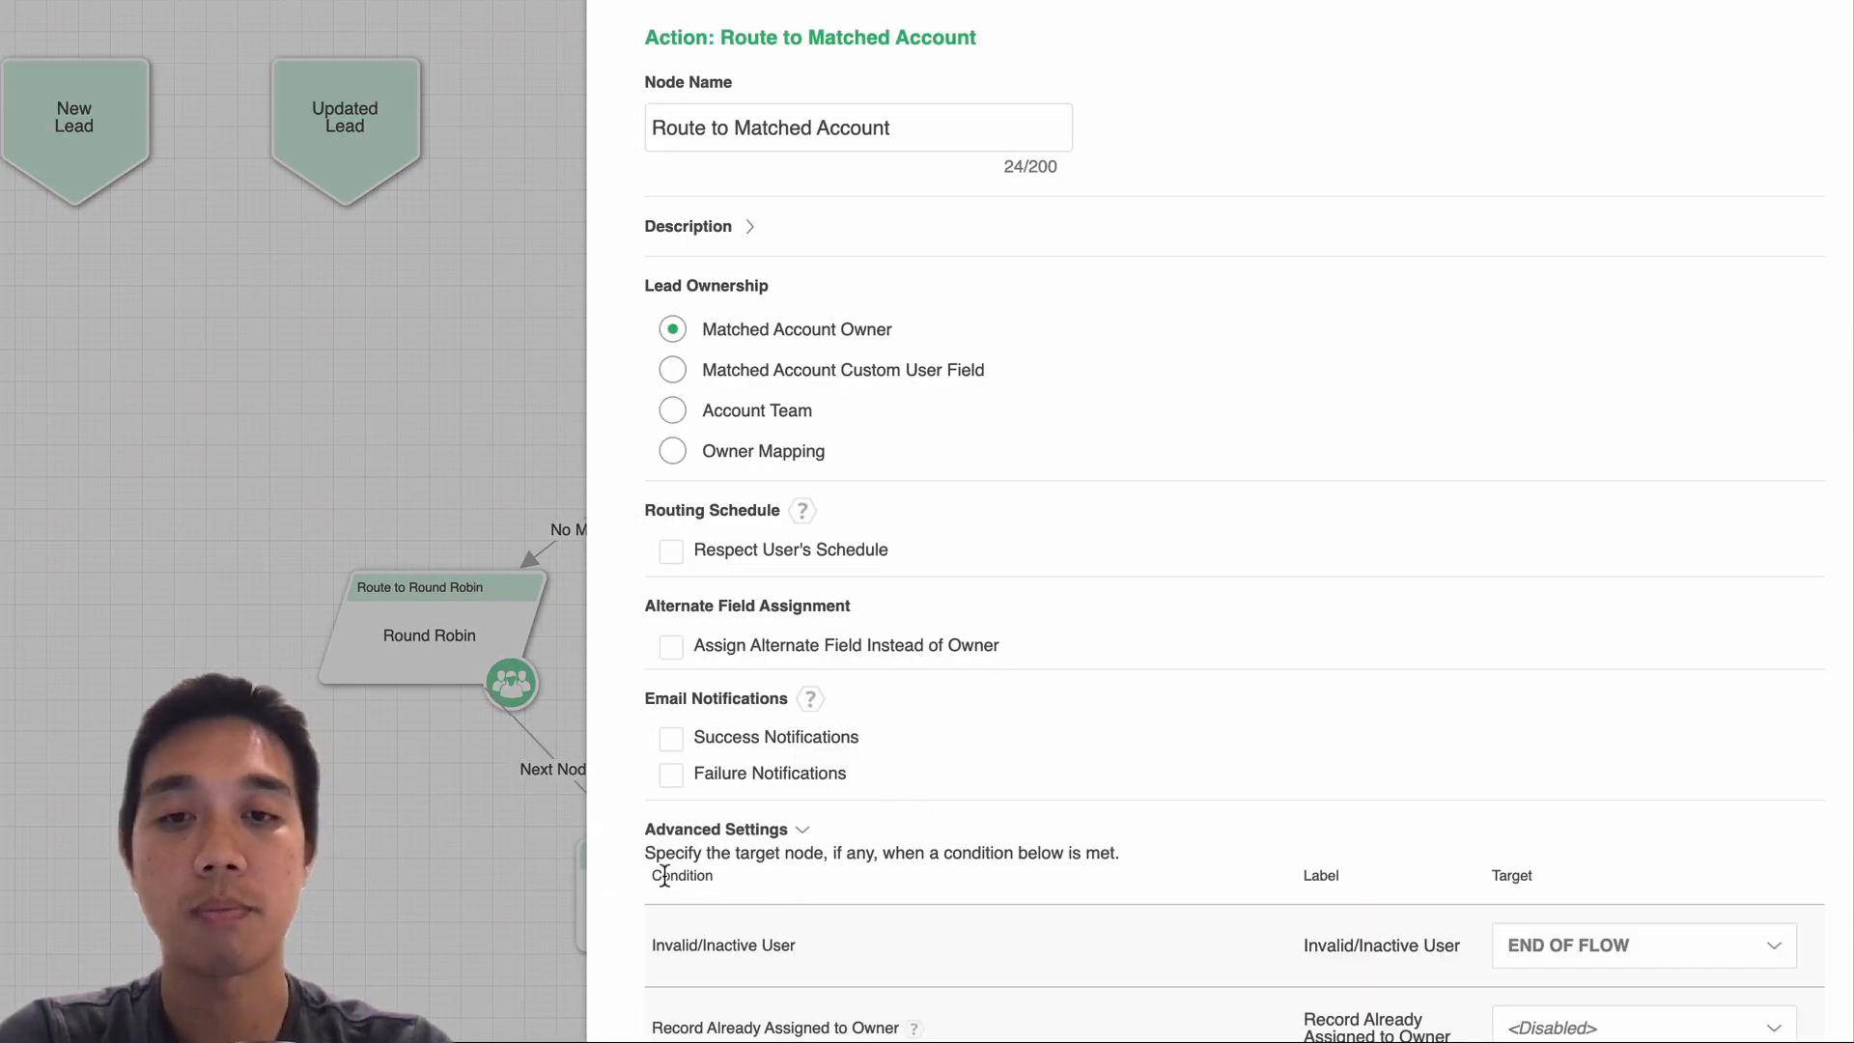
pyautogui.scroll(-3, 612, 865)
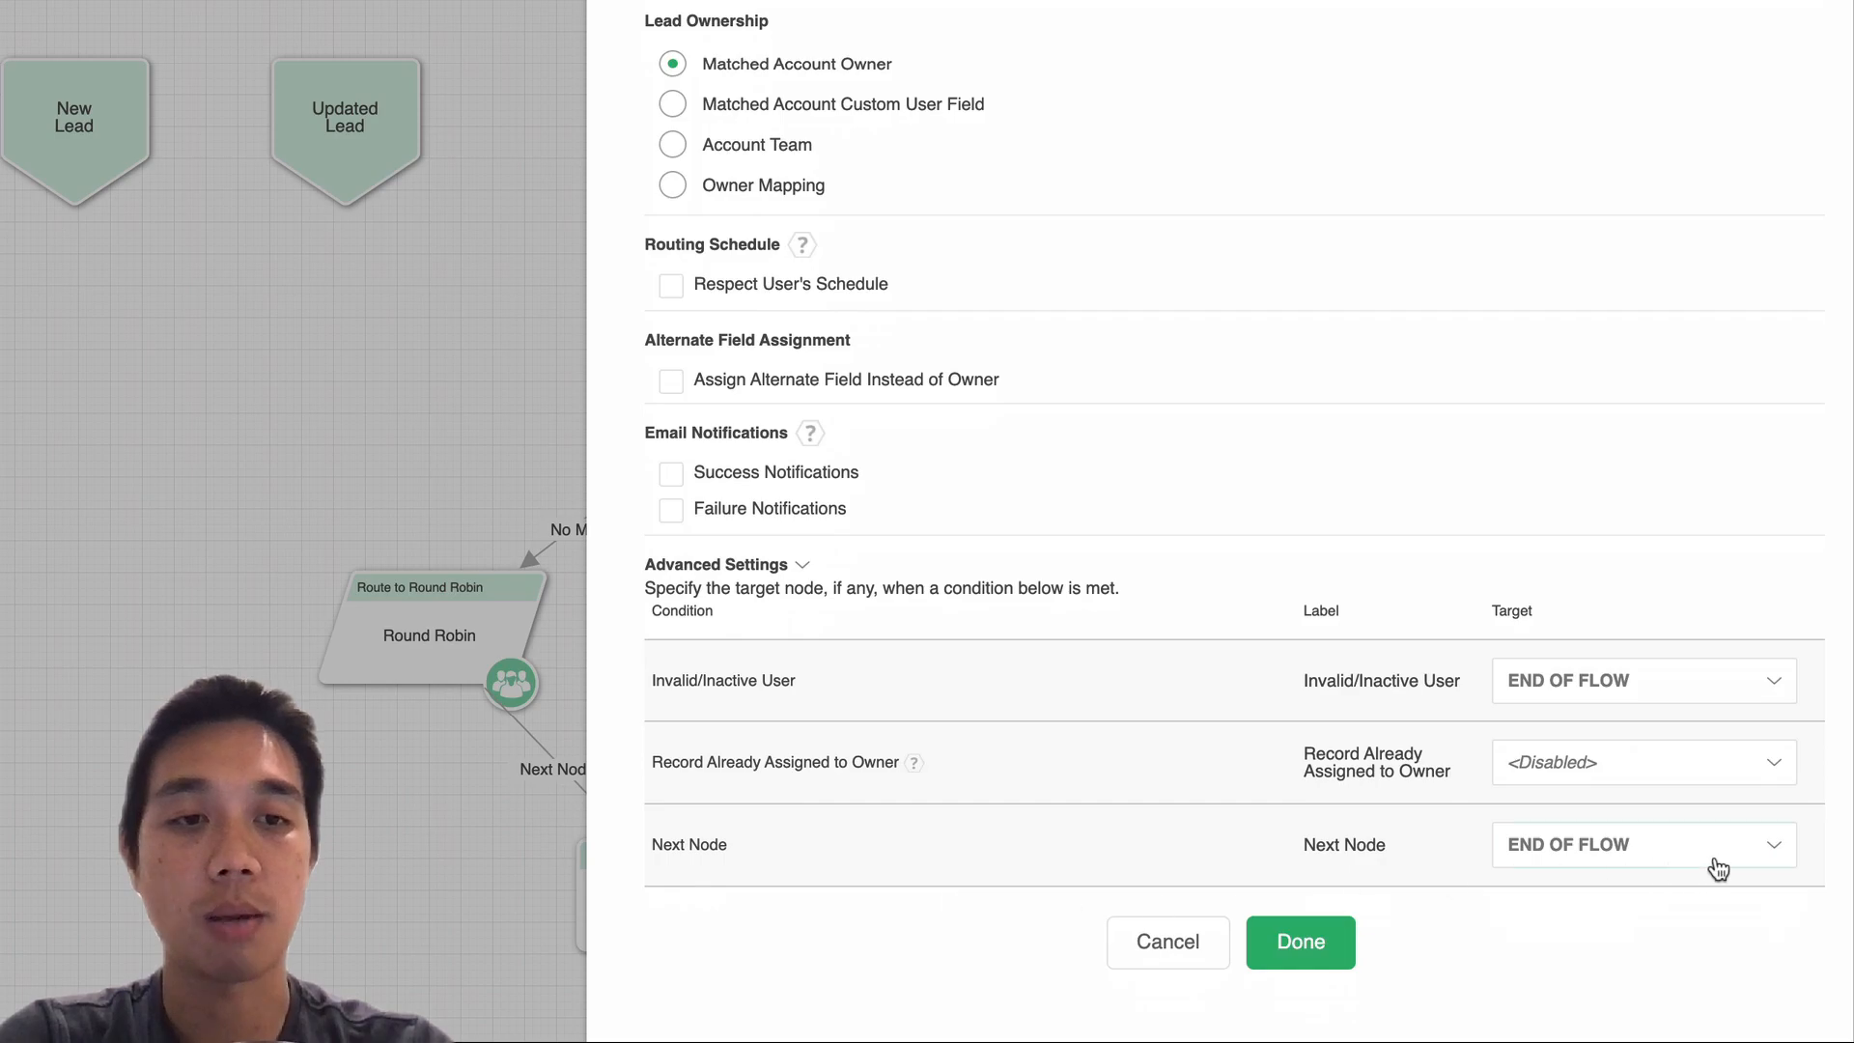
pyautogui.click(1683, 855)
pyautogui.click(1627, 940)
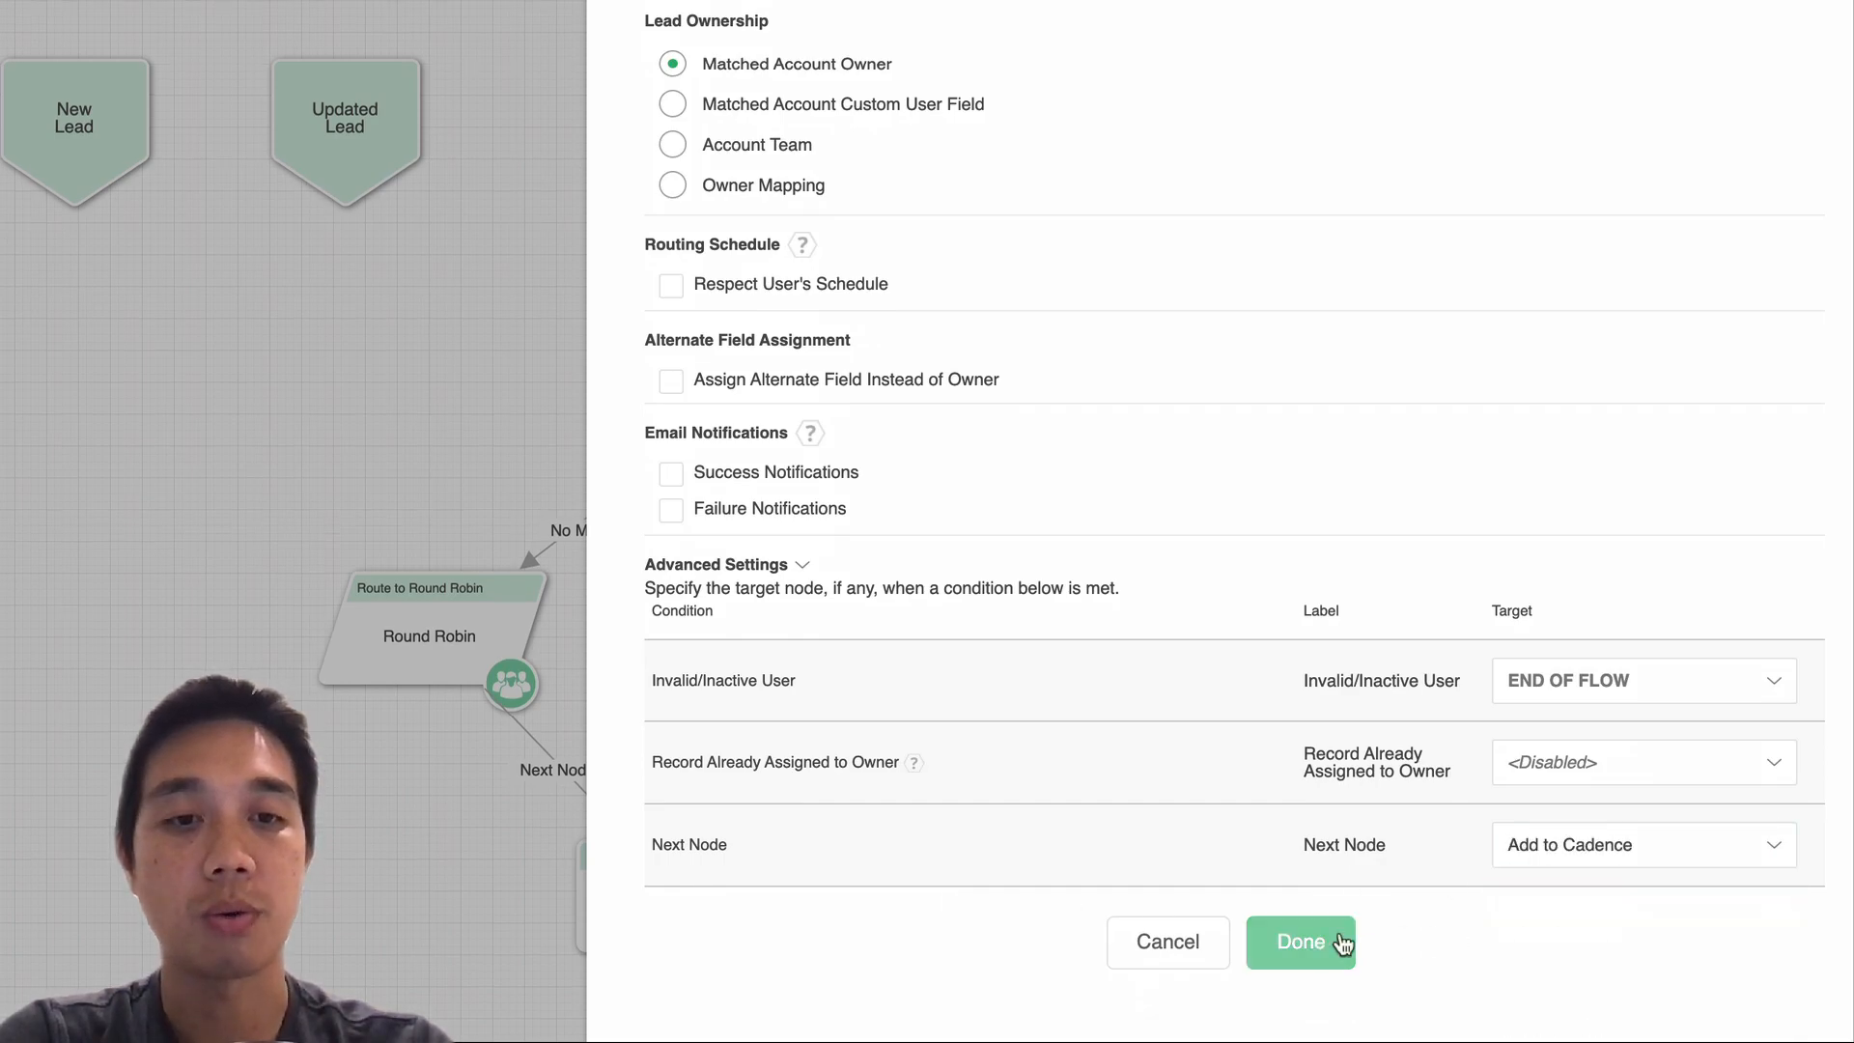